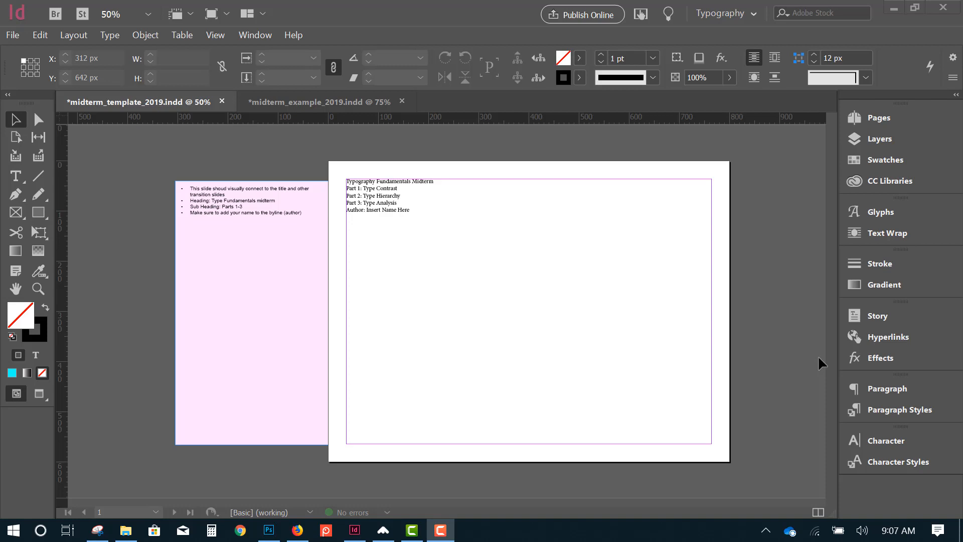
- Switch to midterm_example_2019.indd and look through its finished slides back to the title slide on page 1
left_click(339, 100)
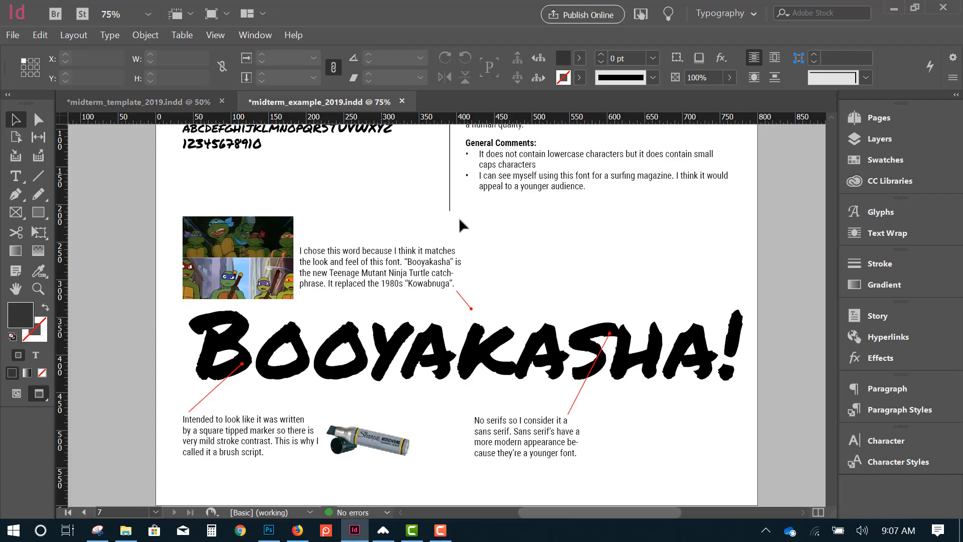
scroll(454, 223, "up", 10)
scroll(454, 224, "up", 20)
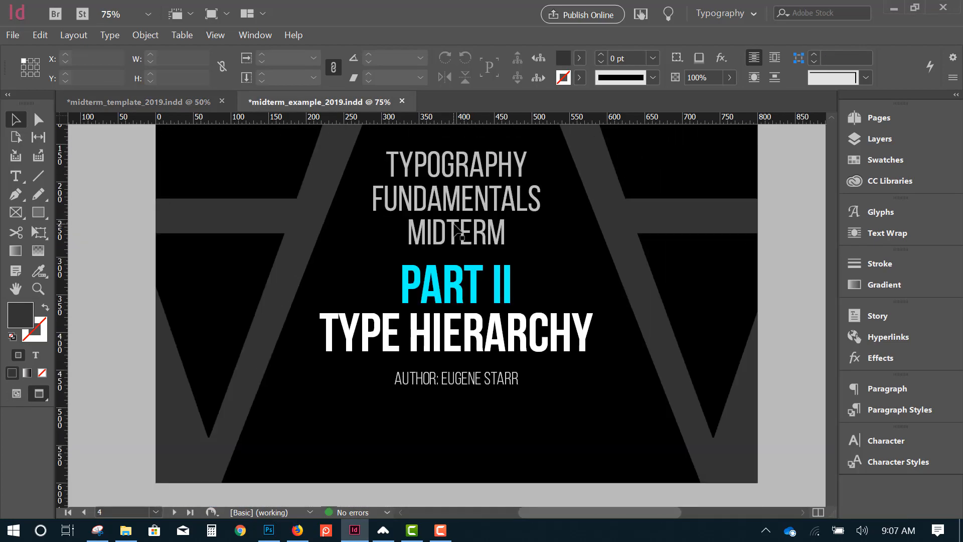
scroll(454, 224, "up", 10)
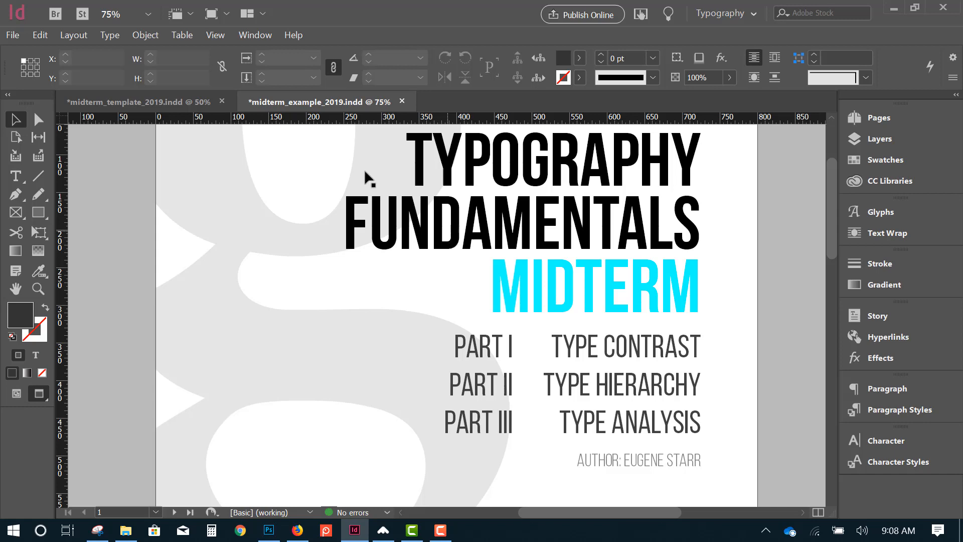
- Return to midterm_template_2019.indd and examine the unformatted title slide text up close at 125%
left_click(198, 99)
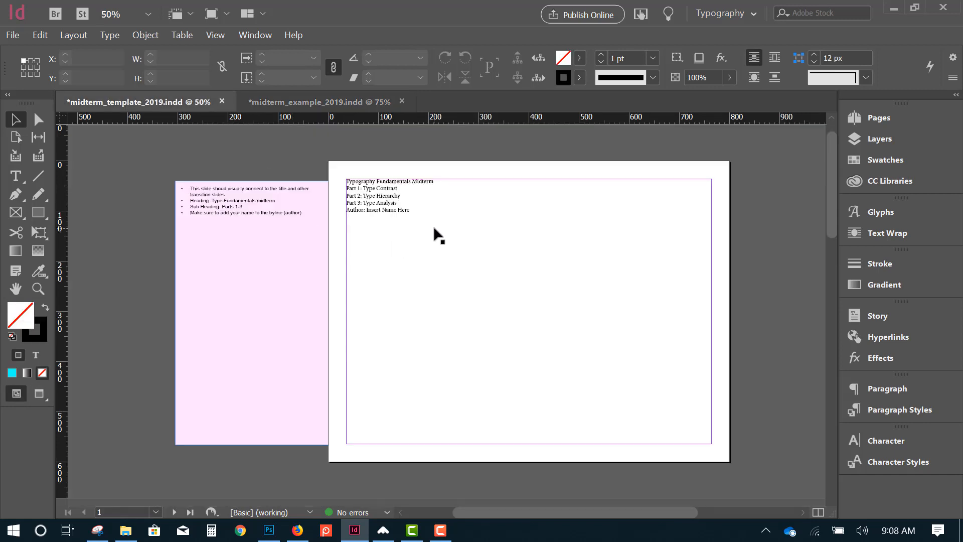
scroll(432, 228, "up", 1)
key("ctrl+space")
left_click(416, 235, "ctrl")
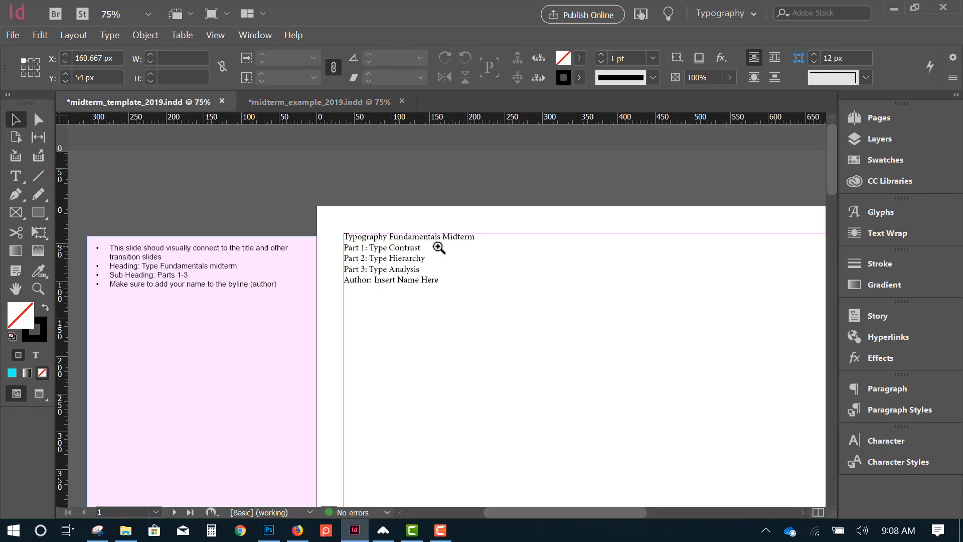
left_click(439, 247, "ctrl")
left_click(444, 319, "ctrl")
key("space")
left_click_drag(468, 341, 398, 262)
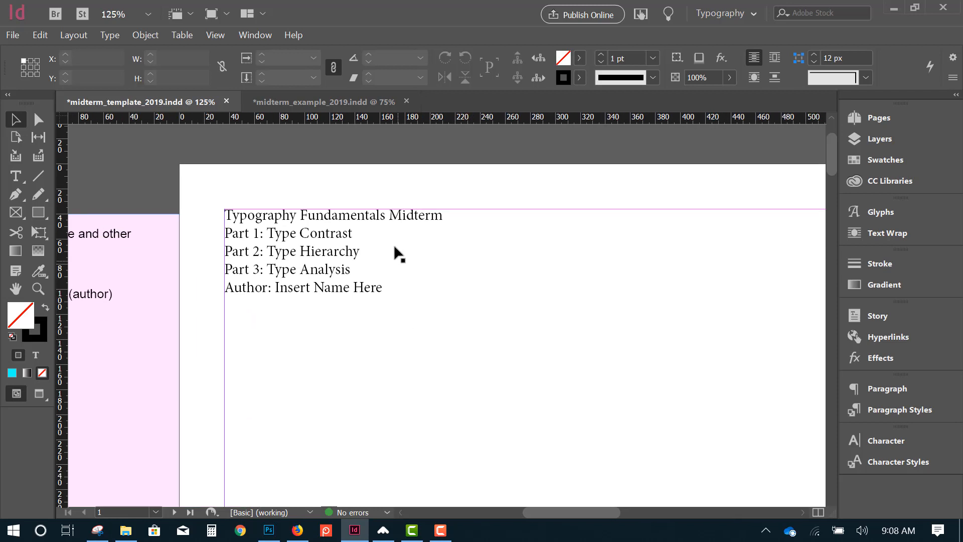
- Review the layout and type hierarchy of the title slide in midterm_example_2019.indd
left_click(331, 101)
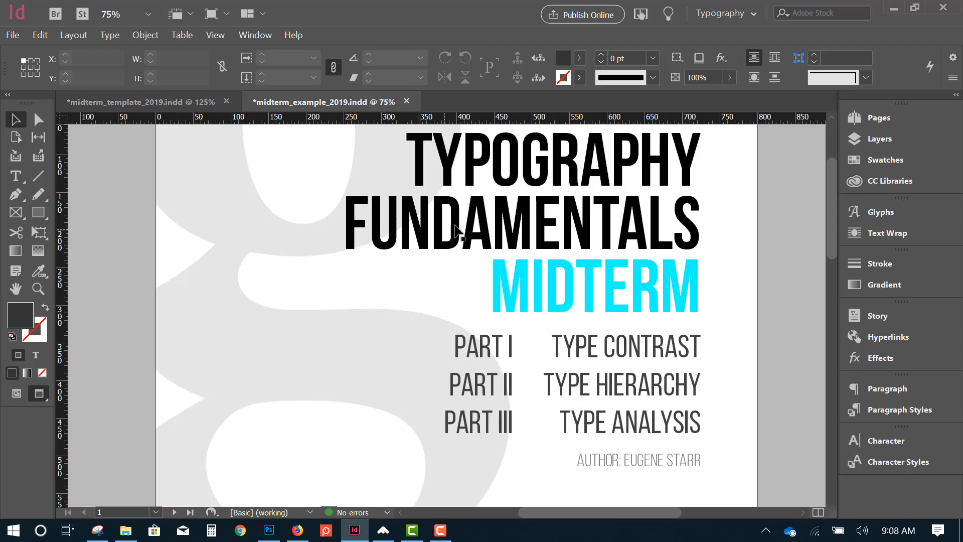
scroll(419, 155, "up", 2)
scroll(416, 147, "down", 1)
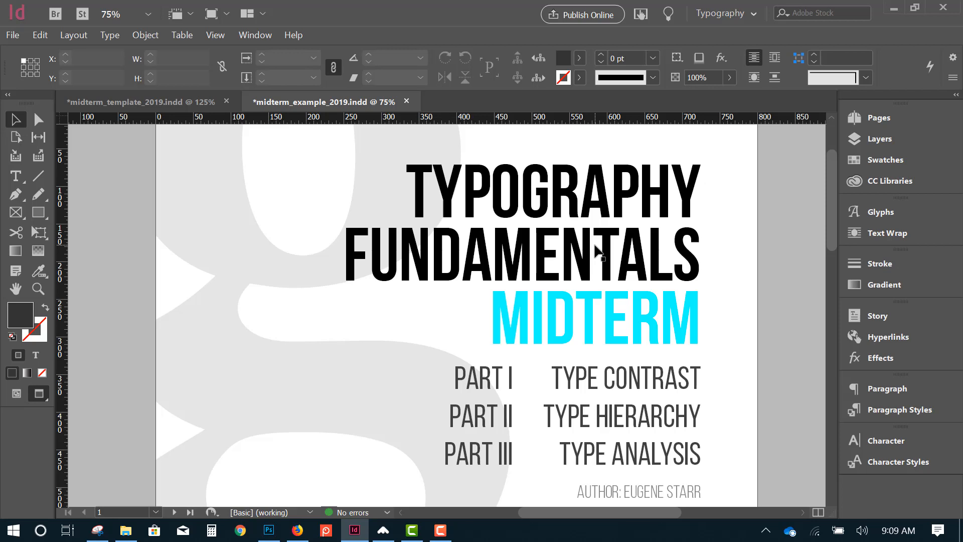
scroll(646, 376, "down", 2)
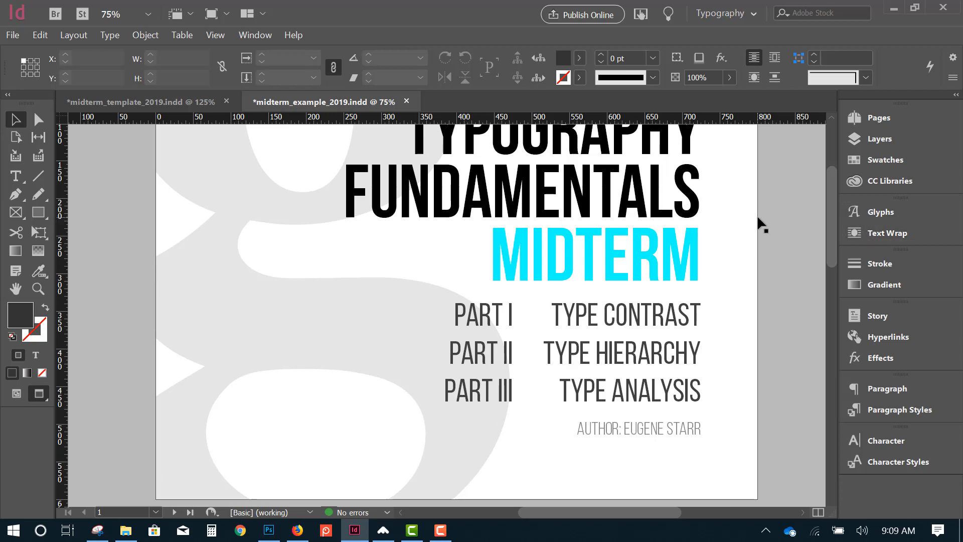
scroll(758, 215, "up", 1)
- Inspect the character settings and available font weights of the word MIDTERM on the example title slide
left_click(667, 233)
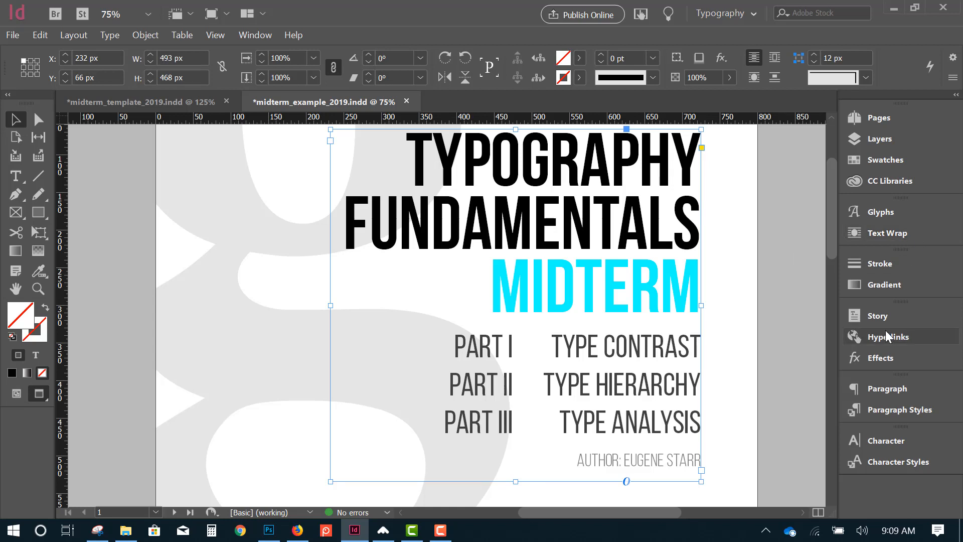
left_click(905, 440)
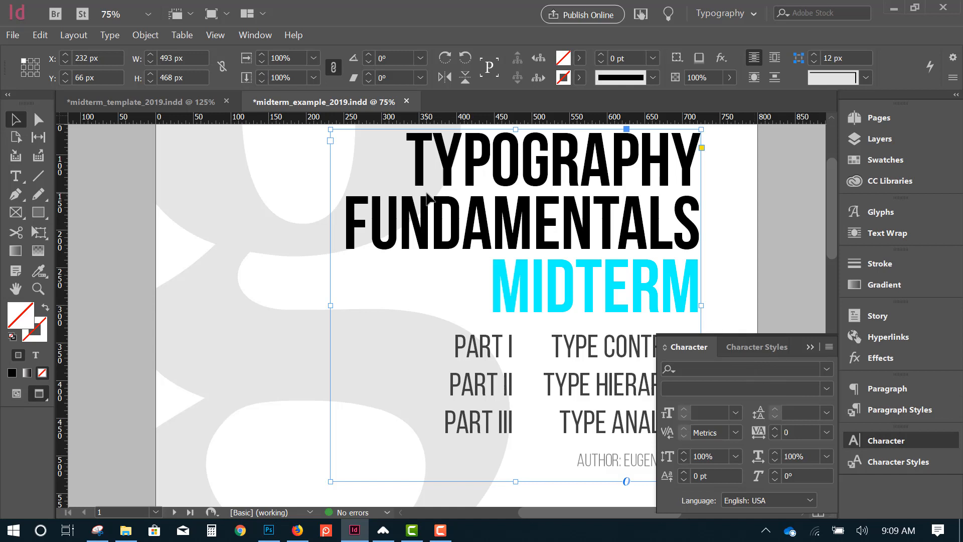
scroll(819, 337, "down", 3)
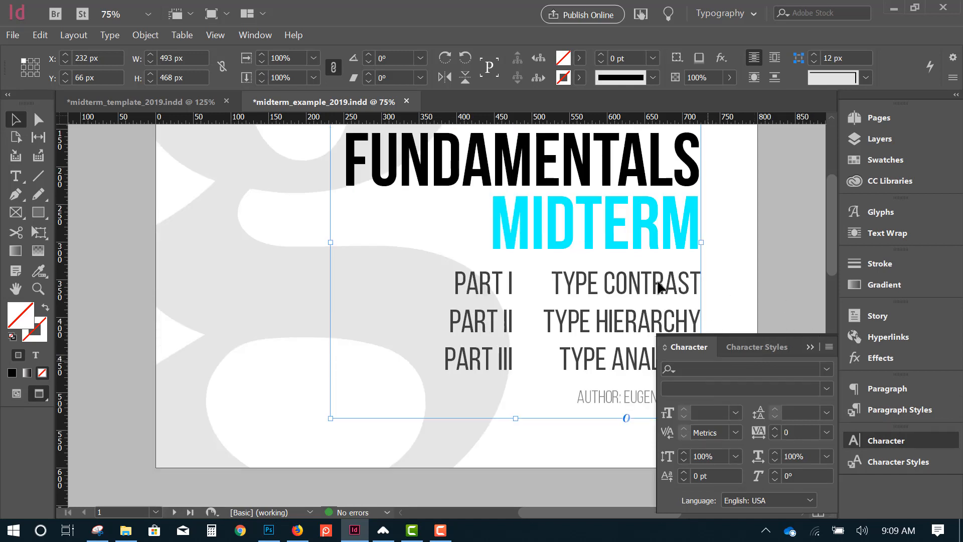
double_click(494, 223)
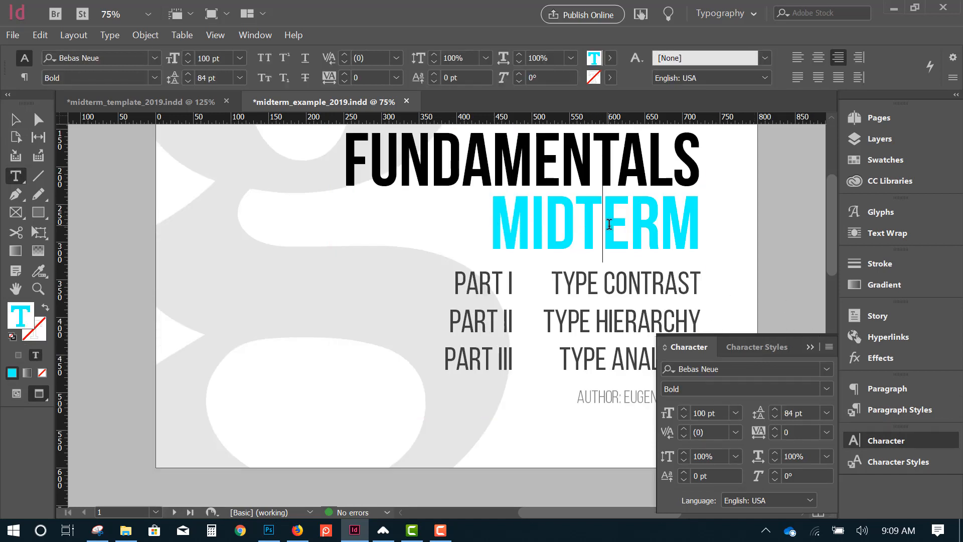
left_click_drag(495, 223, 661, 227)
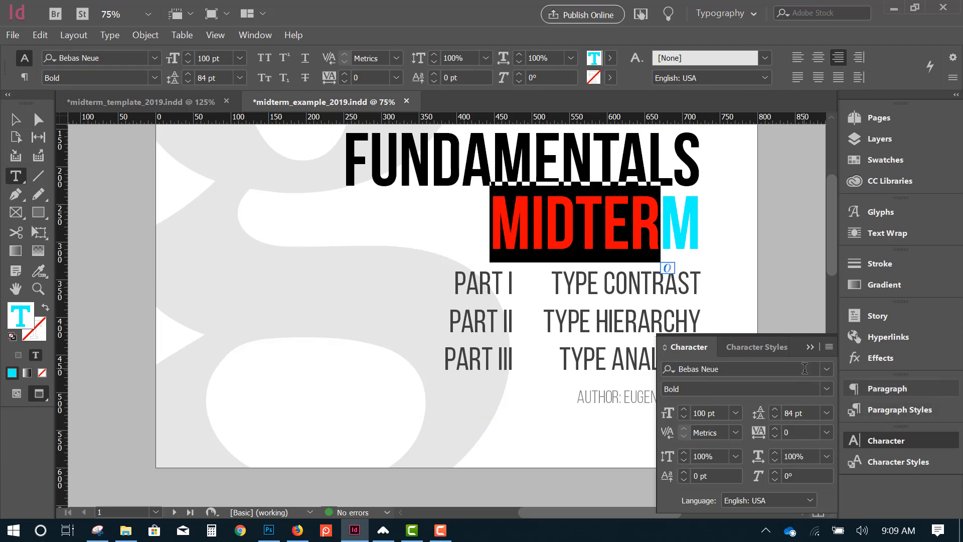
left_click(827, 389)
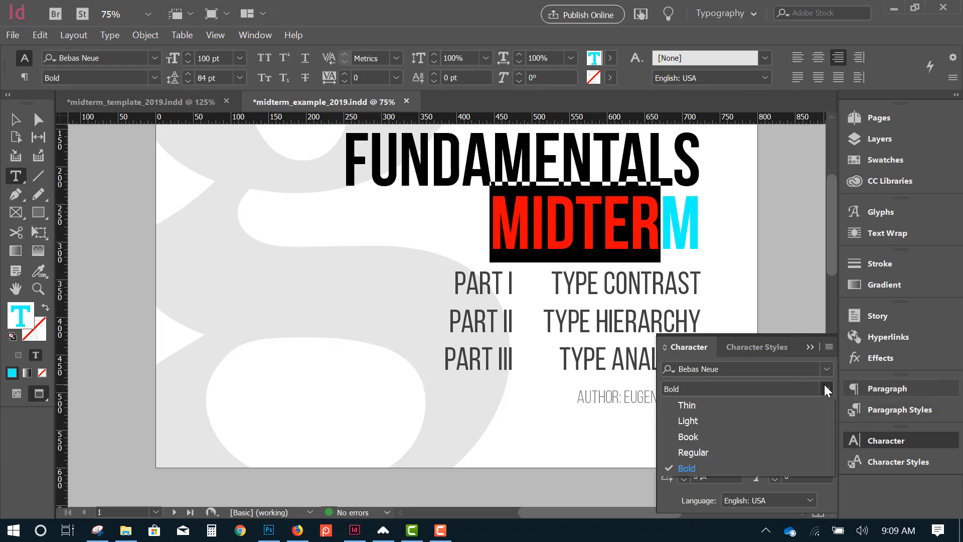
left_click(827, 390)
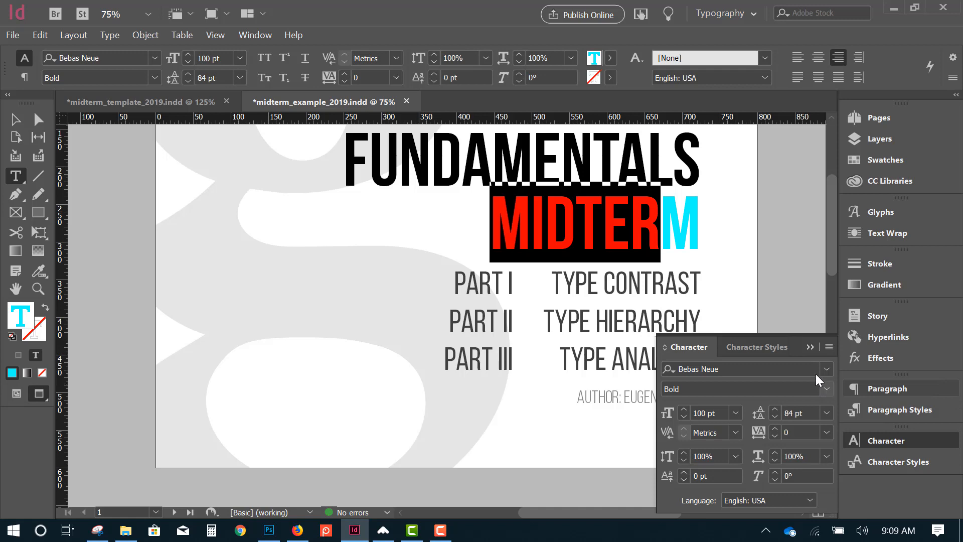
left_click(19, 125)
left_click(151, 148)
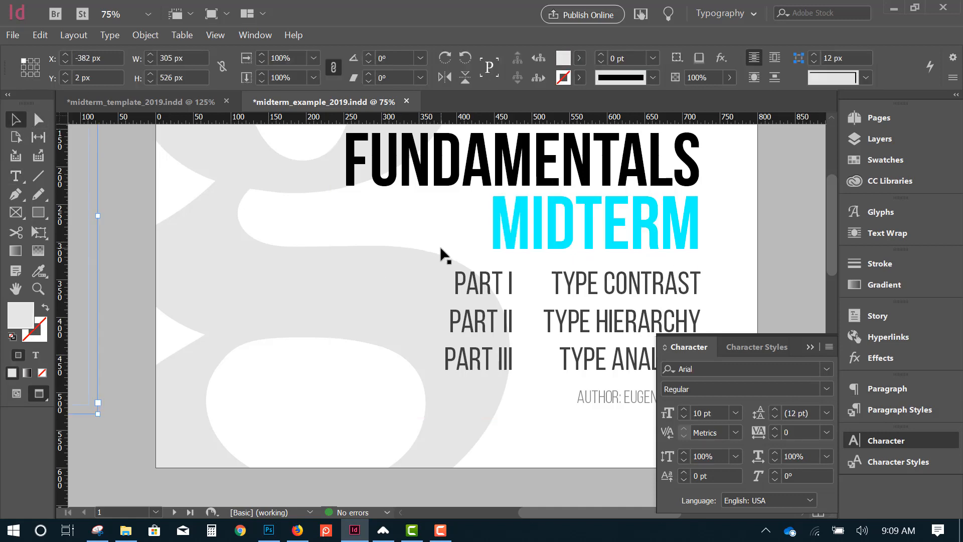
- Compare the whole example title slide in Normal and Preview screen modes, finishing in Preview
scroll(441, 247, "up", 3)
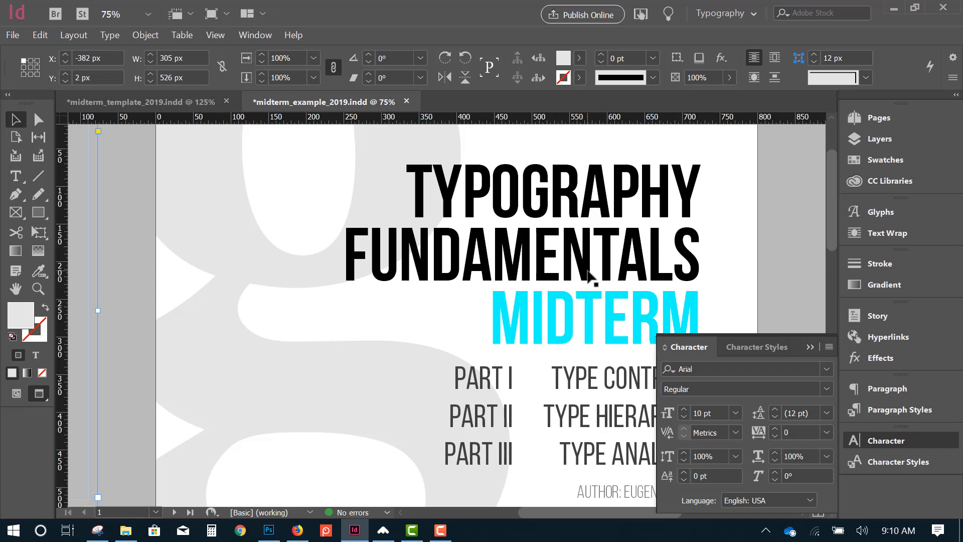
key("w")
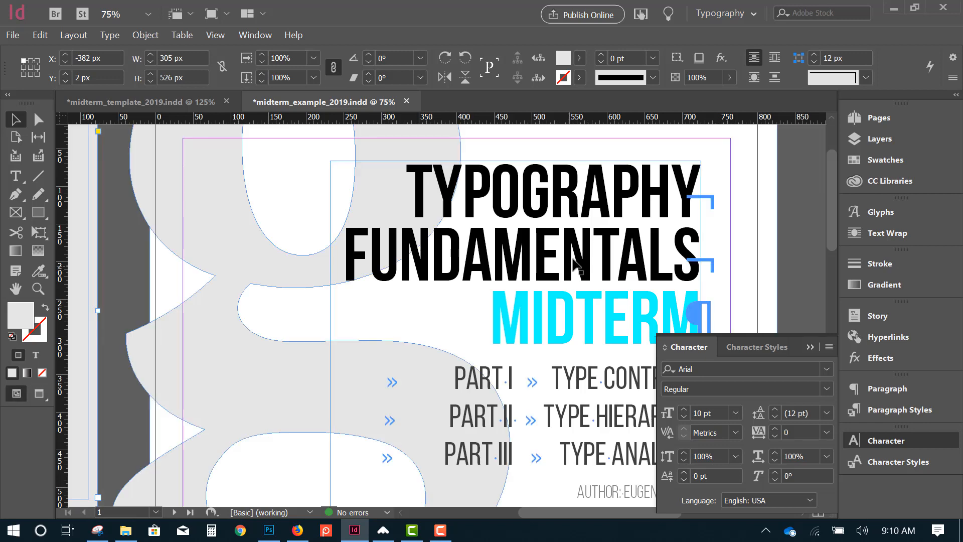
left_click(505, 311, "ctrl+alt")
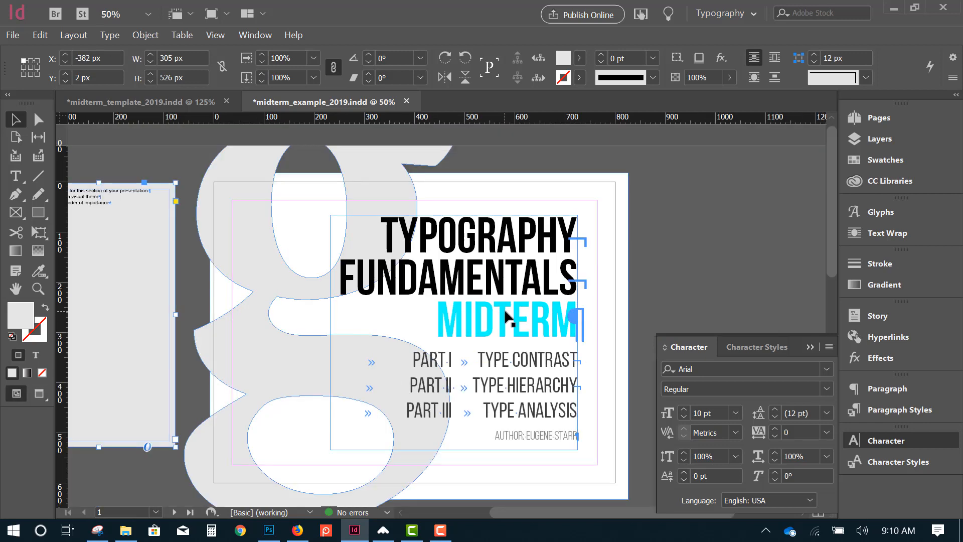
key("w")
key("w")
key("w")
key("w")
key("w")
key("w")
key("w")
key("w")
key("w")
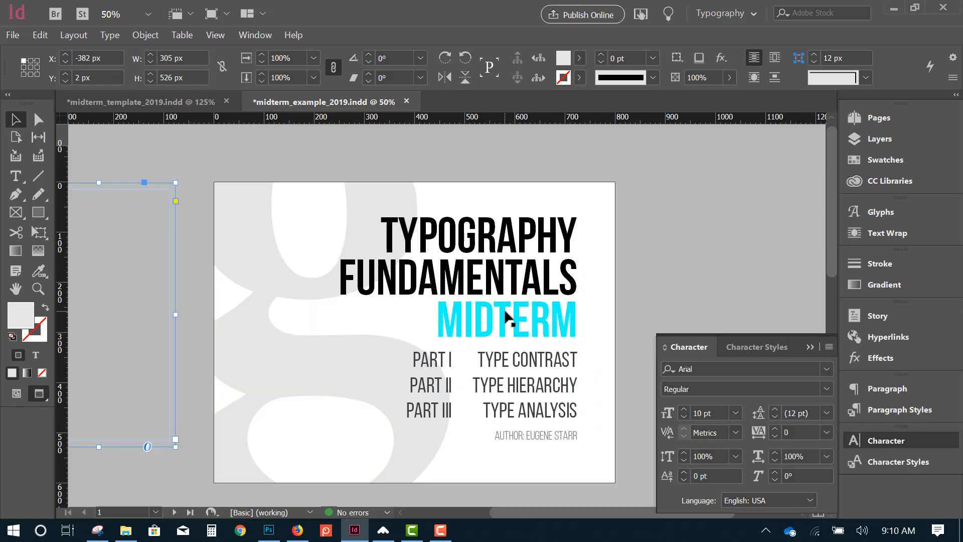
key("w")
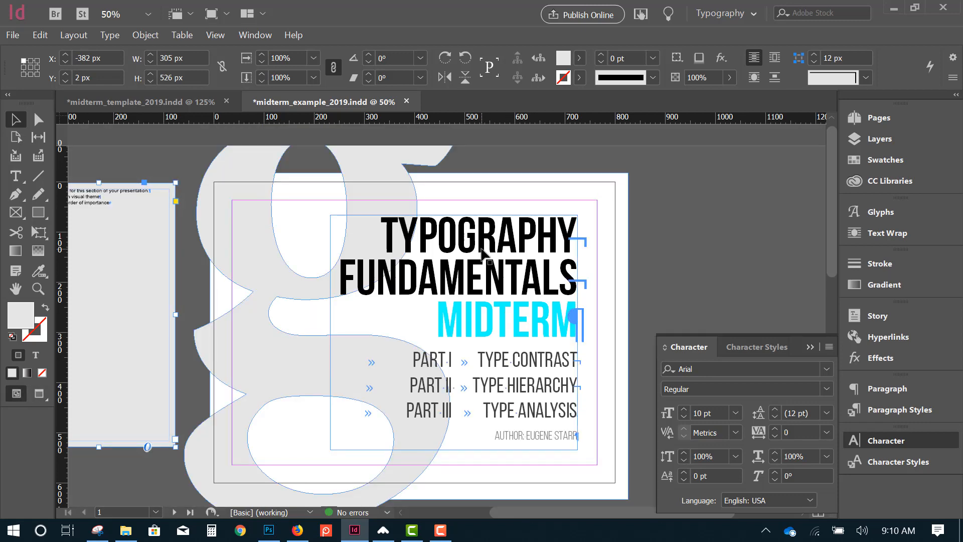
key("w")
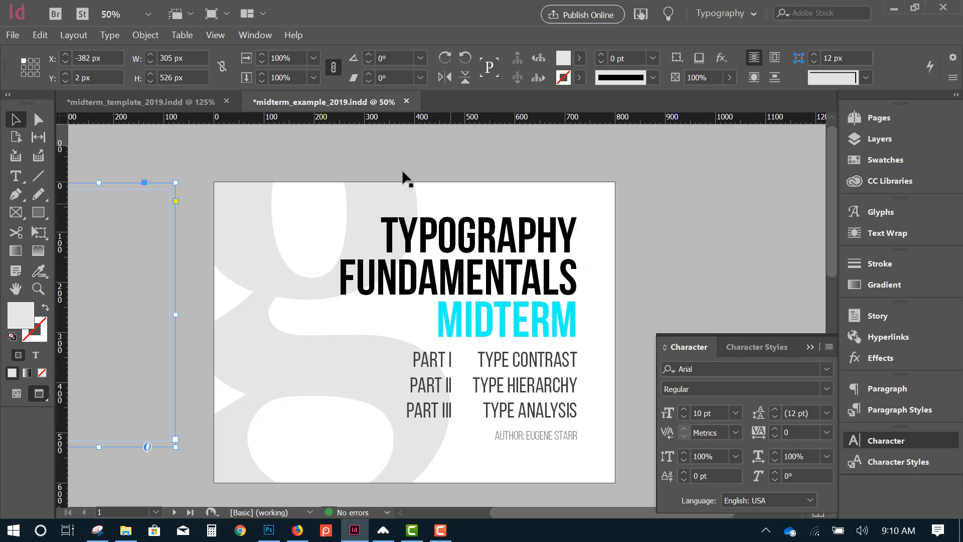
- Switch to midterm_template_2019.indd and select the text frame that holds the title slide copy
left_click(196, 103)
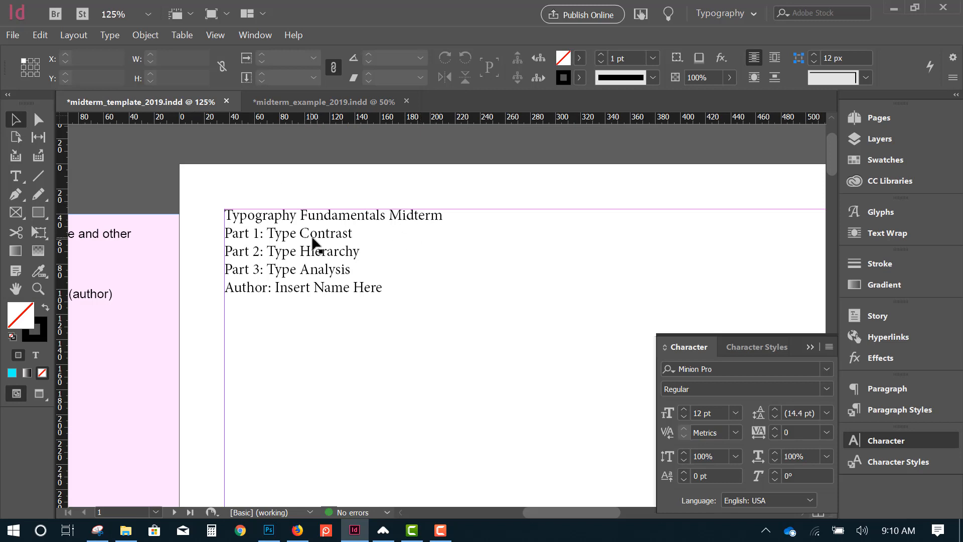
left_click(246, 215)
double_click(246, 218)
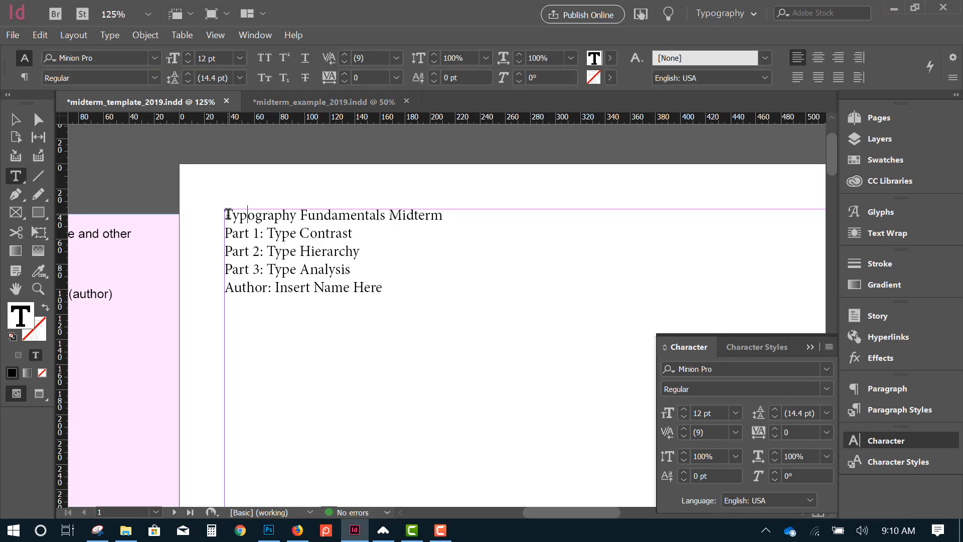
left_click(16, 119)
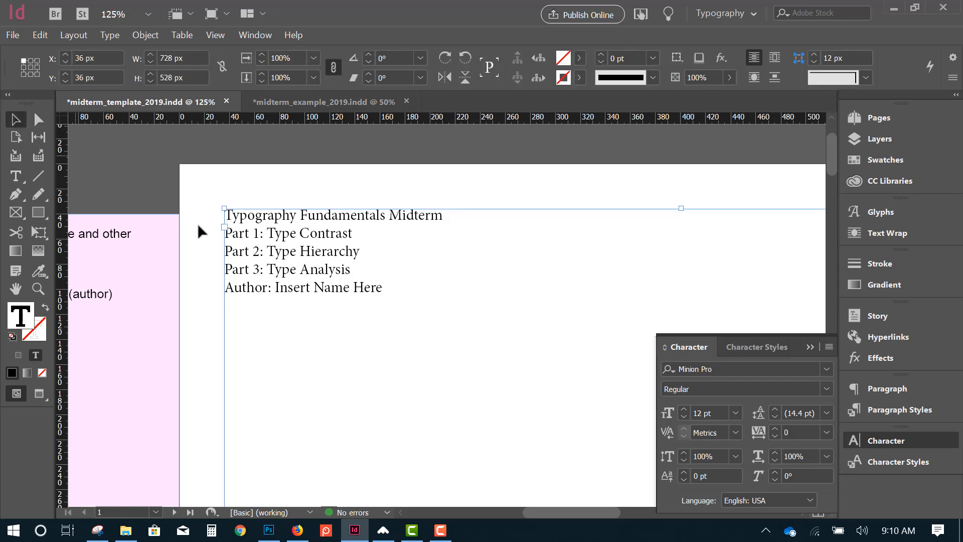
- Show the example title slide in Normal mode, find the hidden characters option, and examine its break, tab and paragraph marks
left_click(299, 106)
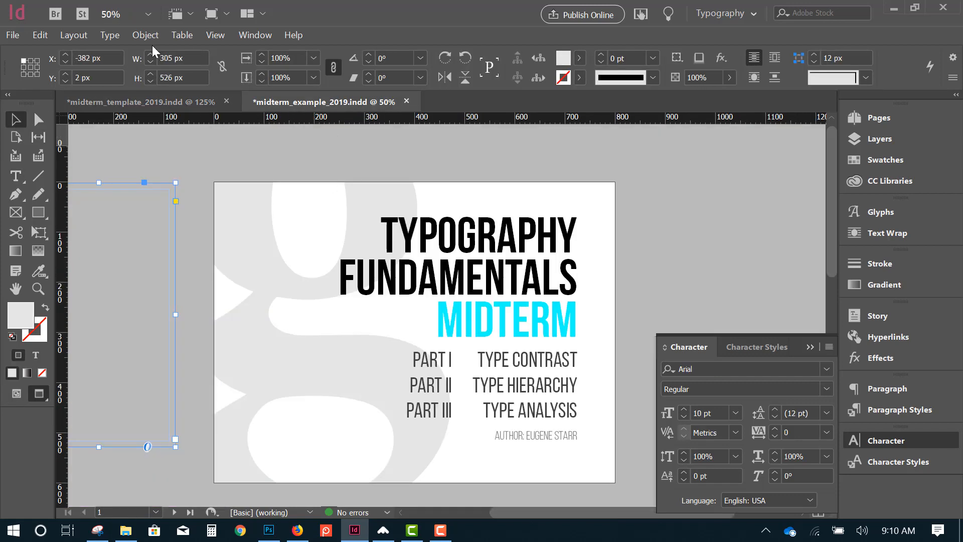
key("w")
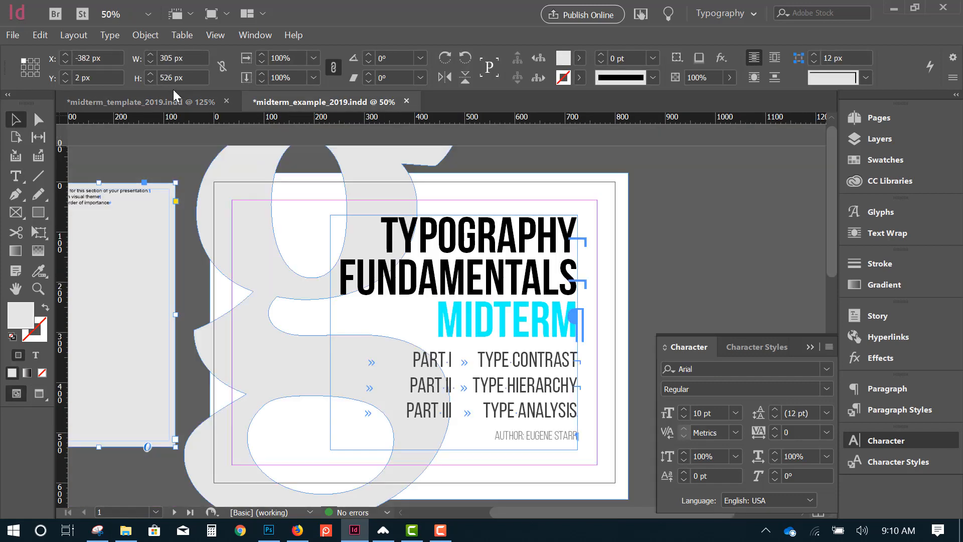
left_click(110, 35)
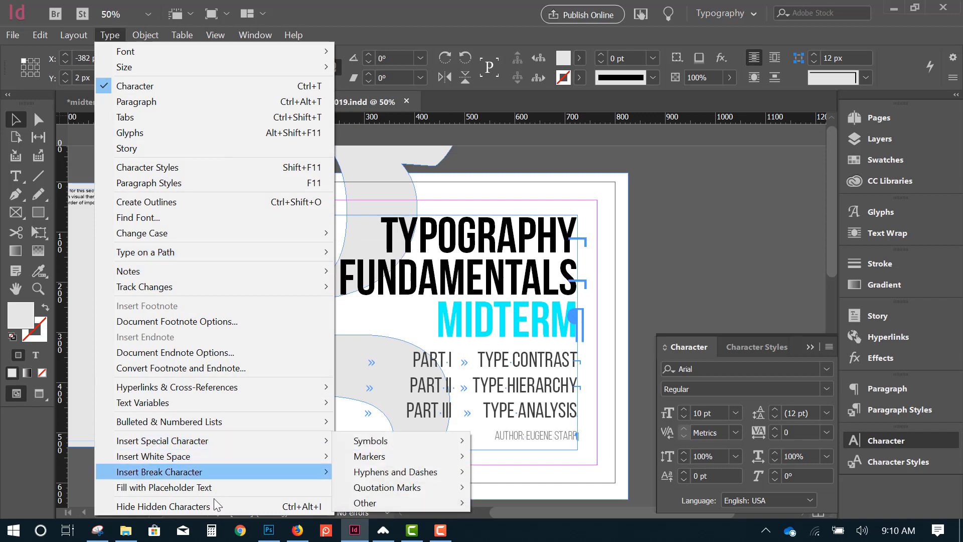
left_click(182, 508)
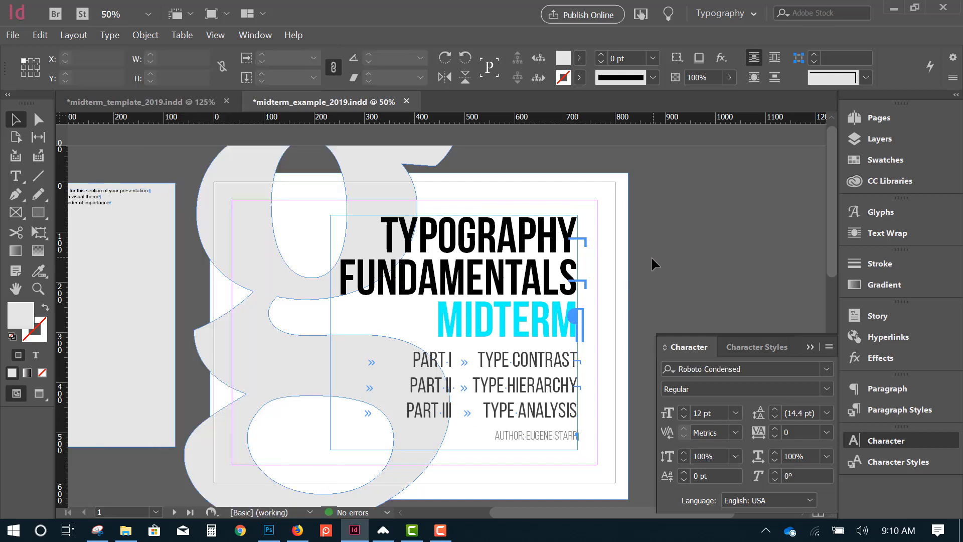
left_click(573, 312)
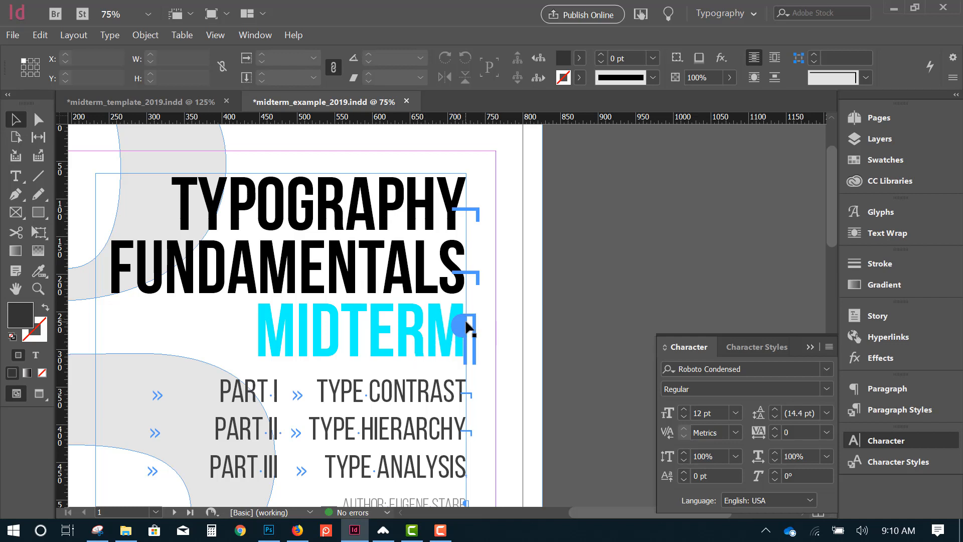
scroll(469, 324, "down", 3)
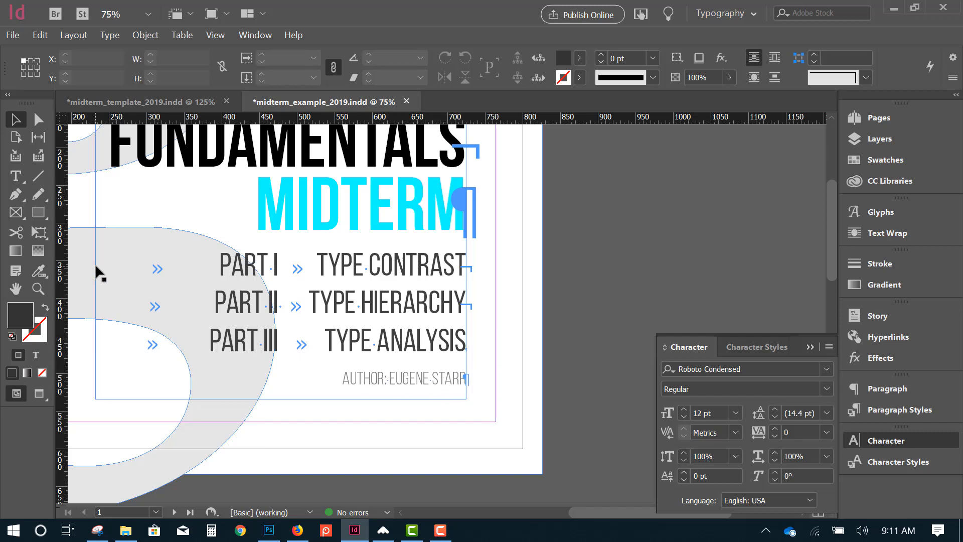
- Inspect the text frame and the large grey g shape on the example title slide, and return to midterm_template_2019.indd
left_click_drag(96, 265, 157, 217)
key("ctrl+z")
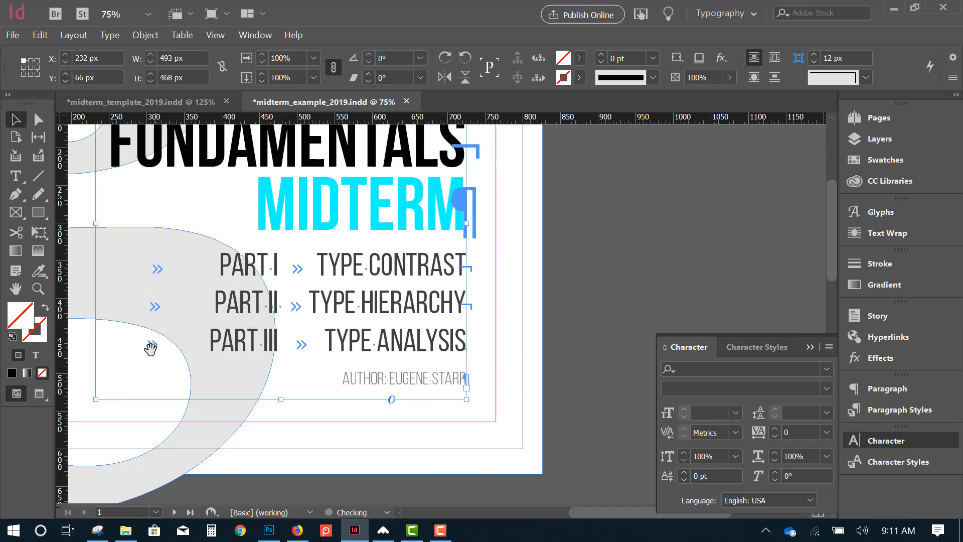
left_click_drag(151, 348, 342, 283)
left_click(132, 402)
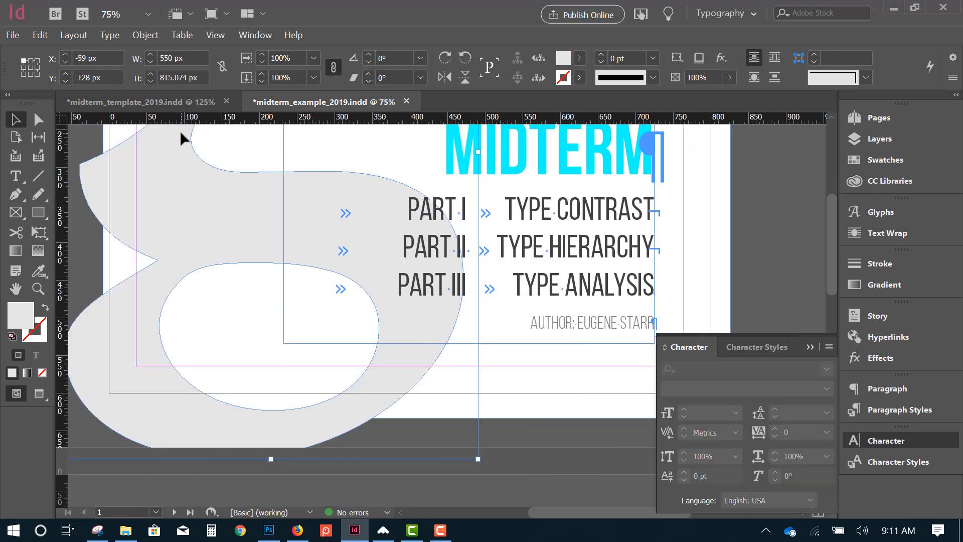
left_click(186, 100)
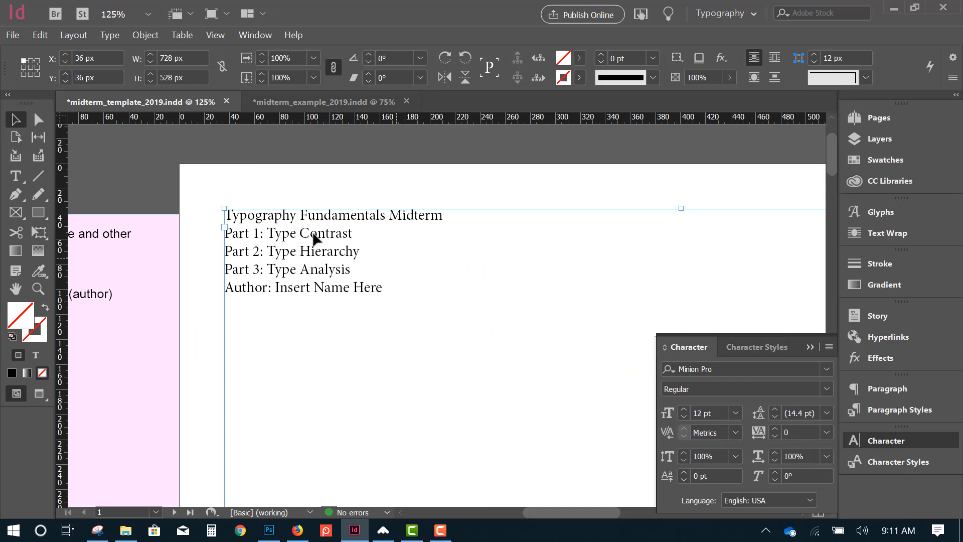
- Set all five lines of the title slide text to the Bebas Neue font in Regular style
double_click(322, 209)
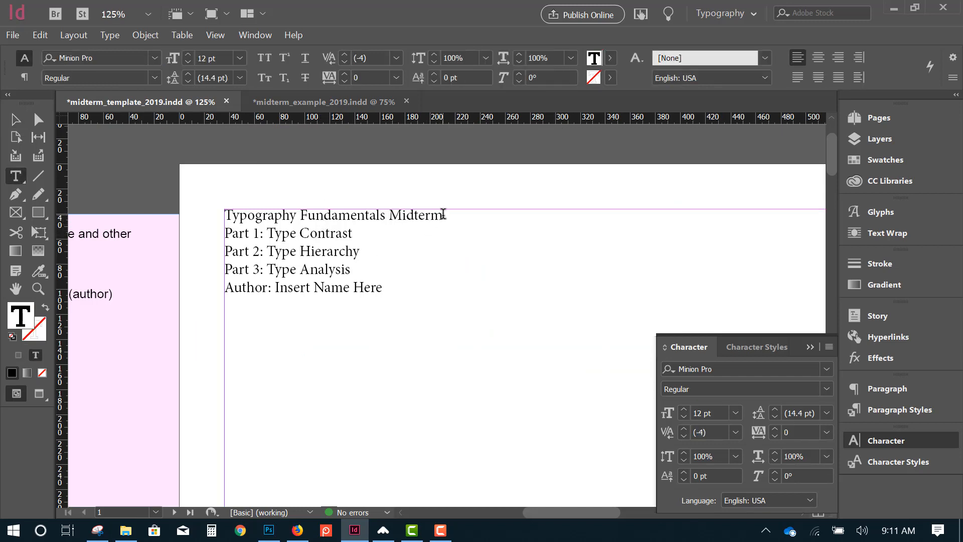
left_click_drag(383, 288, 227, 208)
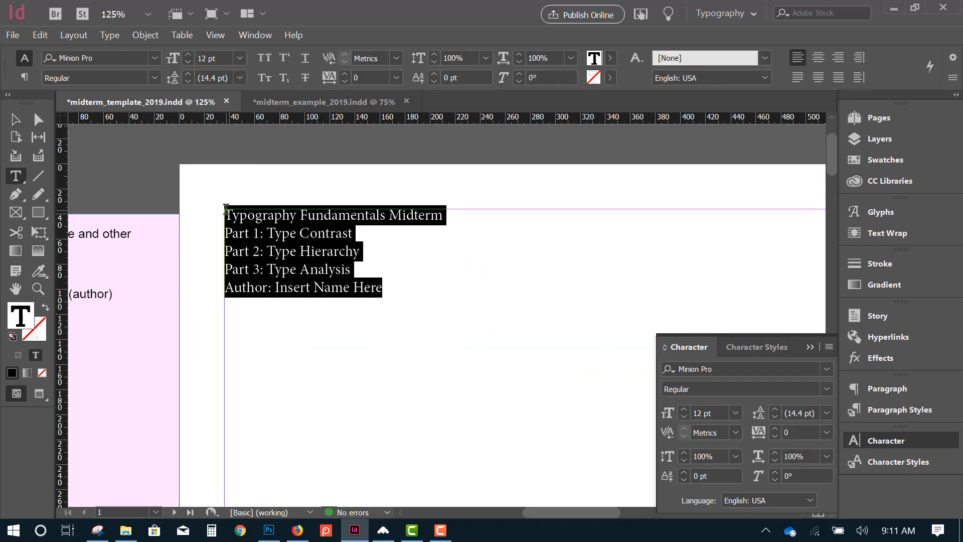
left_click(486, 333)
left_click_drag(383, 287, 198, 214)
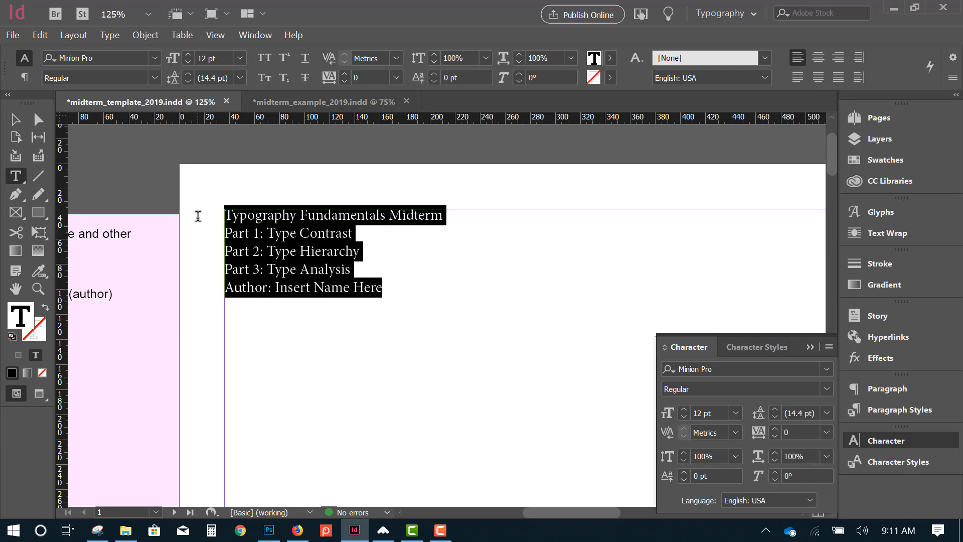
left_click(739, 369)
type("Bebas Neue")
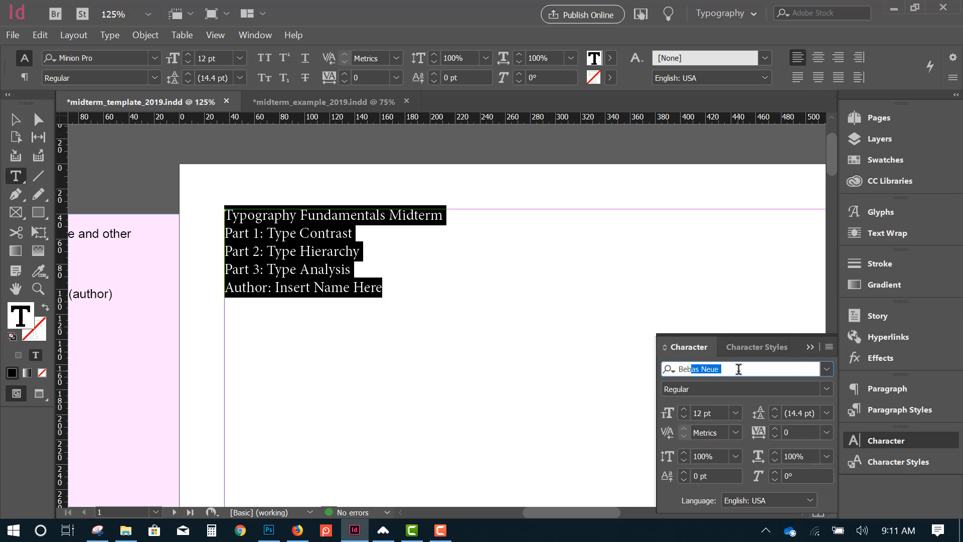
key("Return")
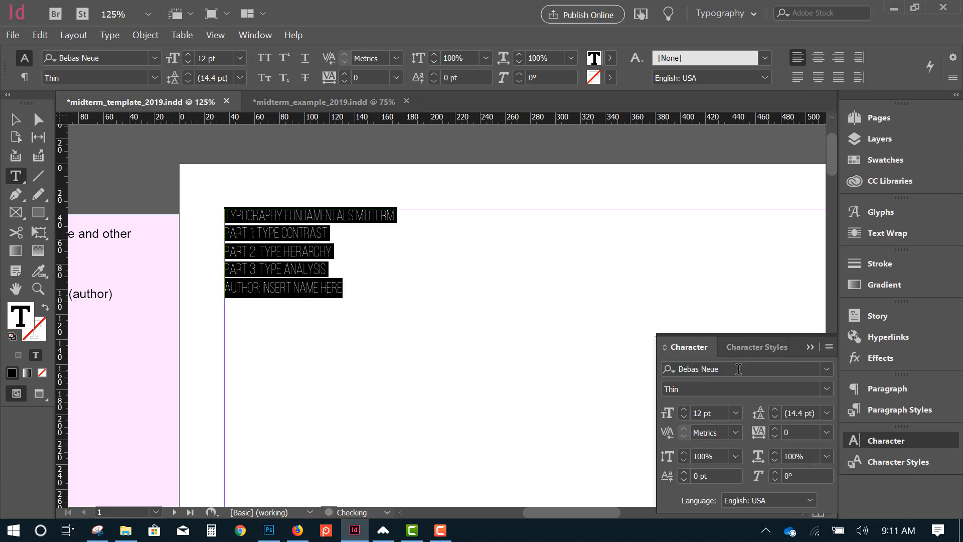
left_click(820, 388)
left_click(827, 388)
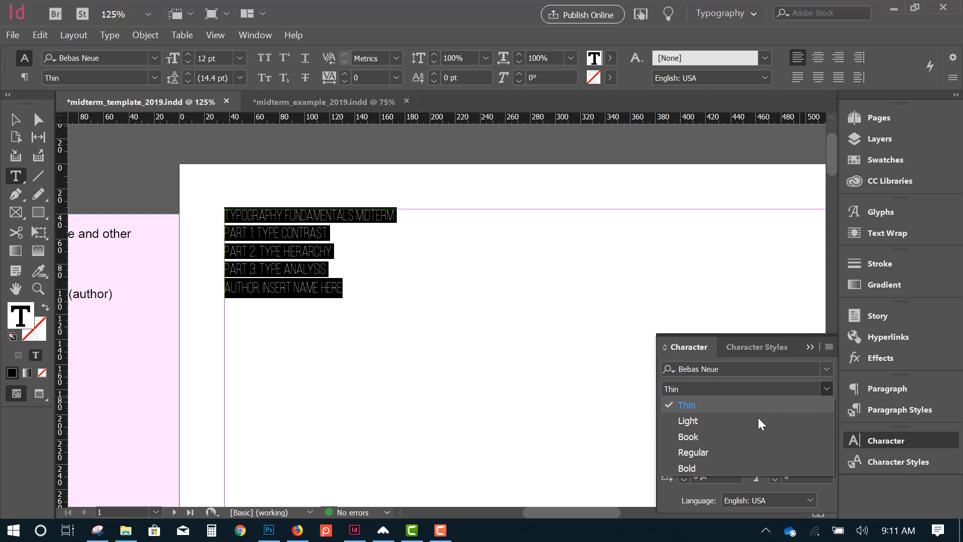
left_click(742, 455)
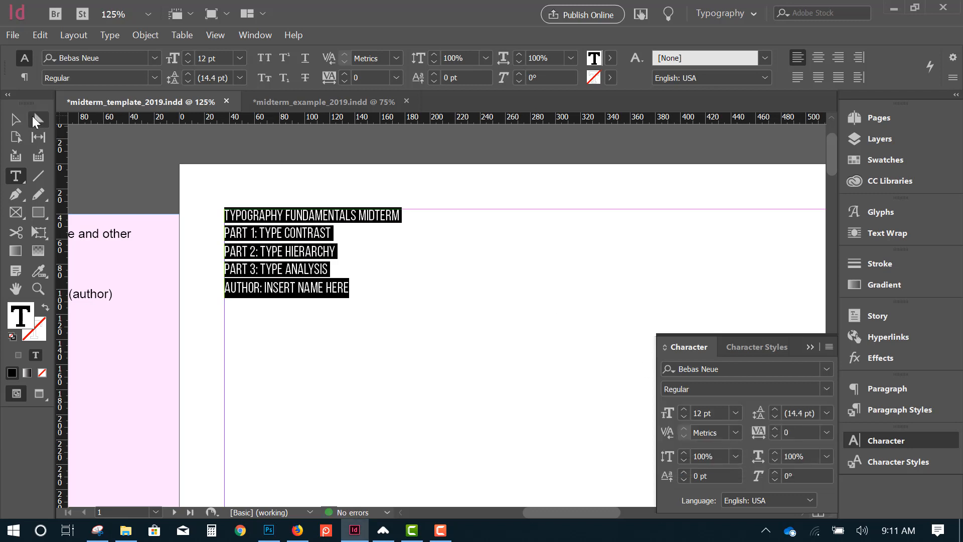
- Format the "Typography Fundamentals Midterm" line as Bold at 72 pt
left_click(15, 119)
left_click(387, 272, "ctrl+alt")
left_click_drag(411, 262, 292, 179)
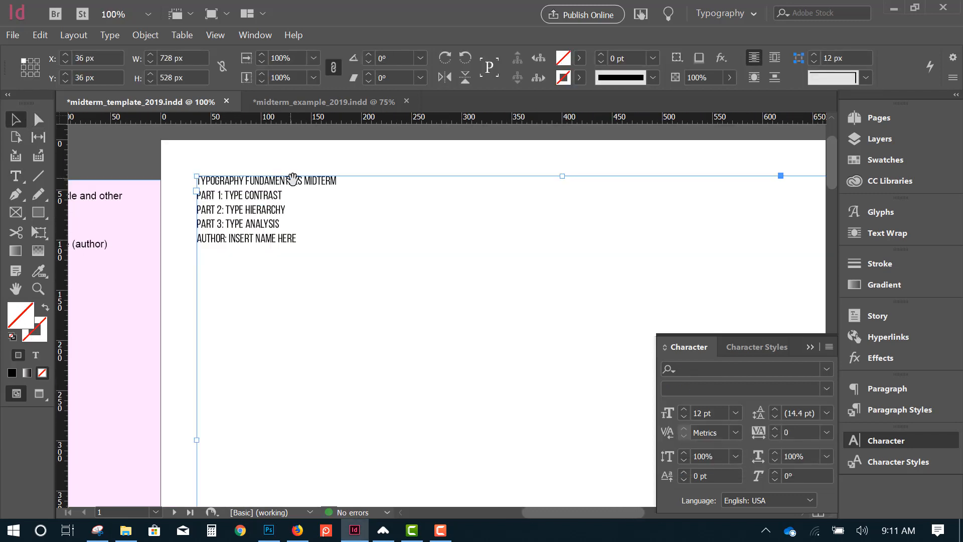
double_click(326, 178)
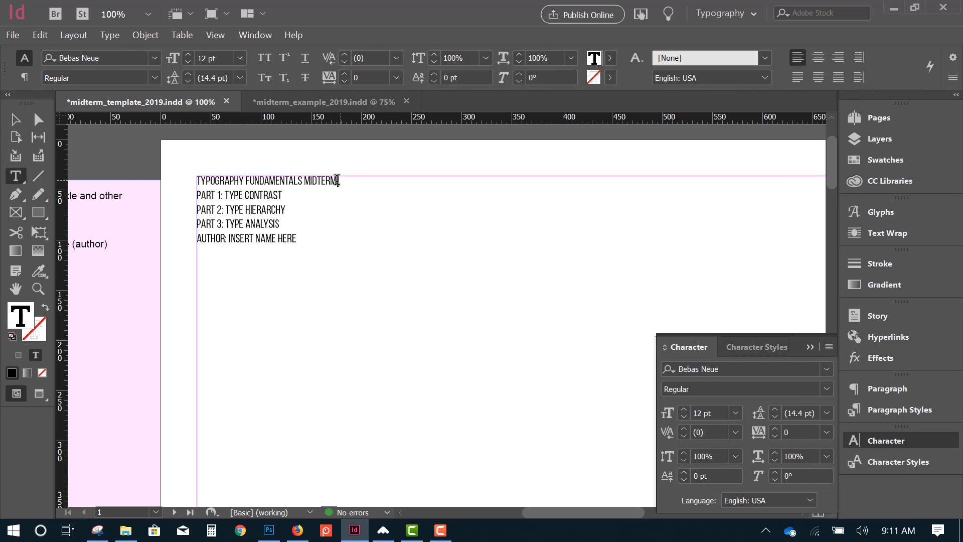
triple_click(334, 179)
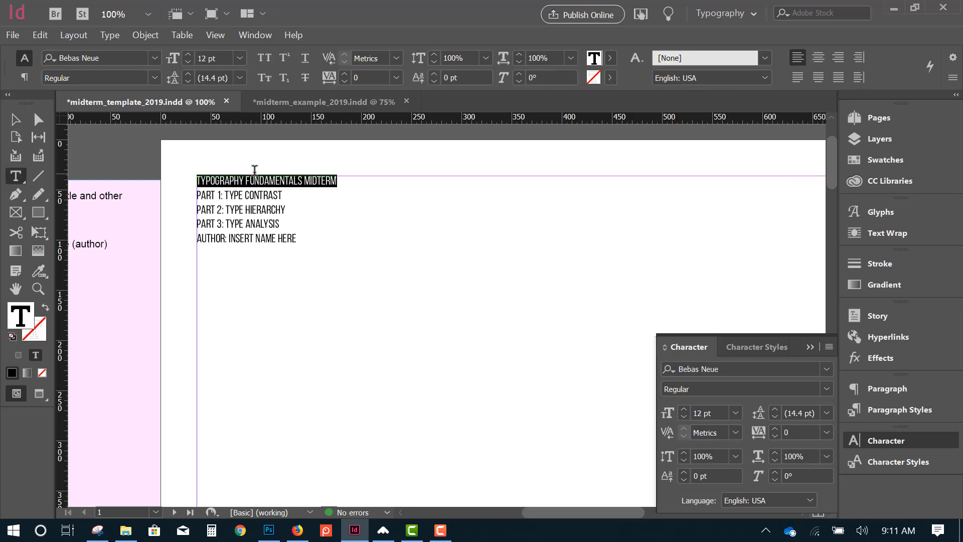
left_click(825, 388)
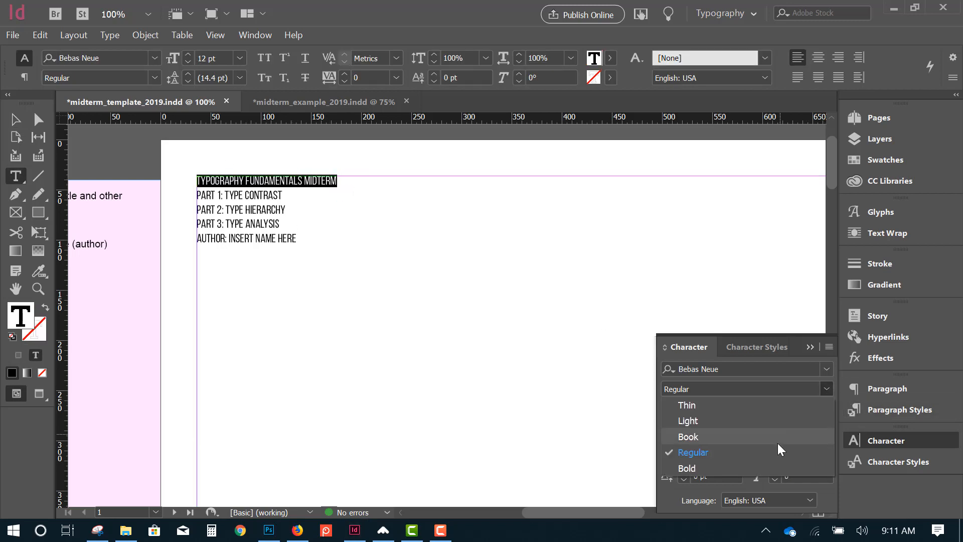
left_click(784, 467)
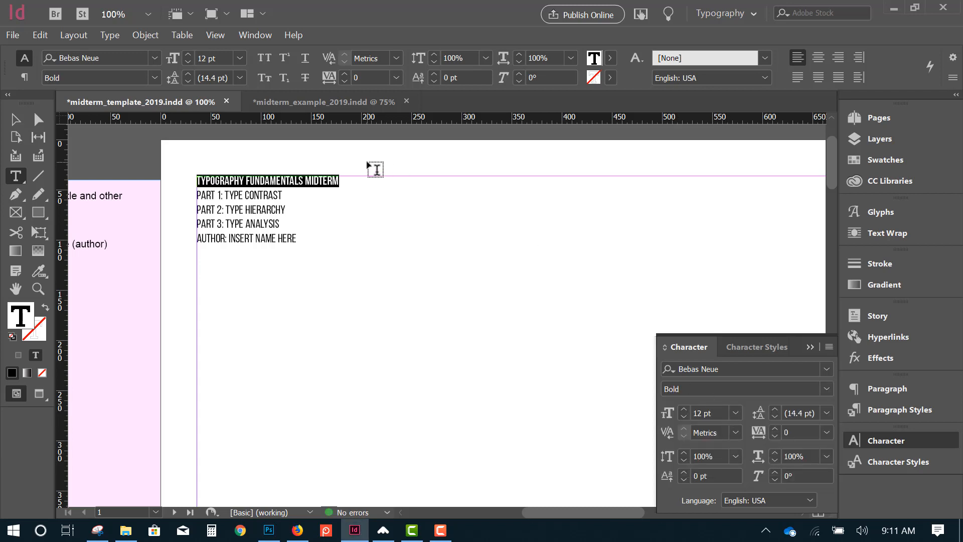
left_click(240, 58)
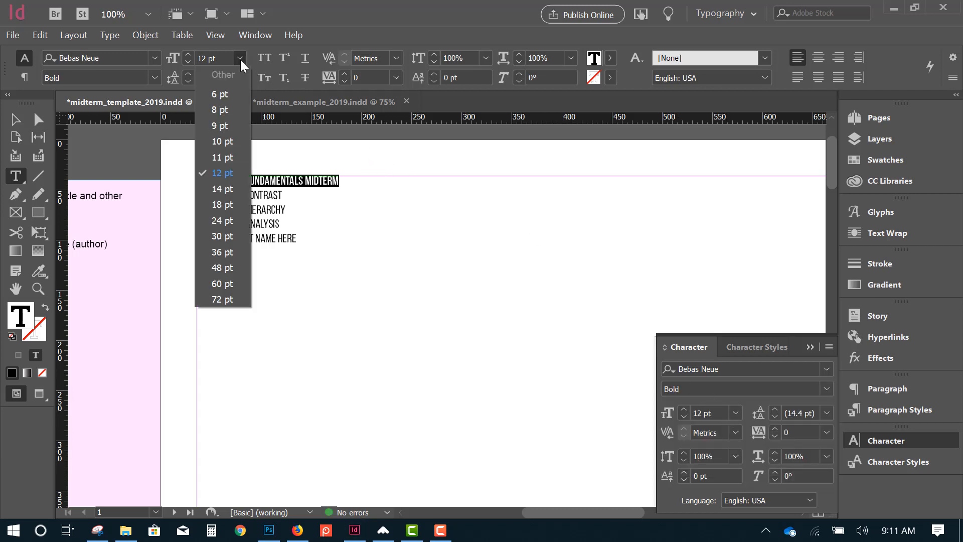
left_click(220, 299)
- Replace the space after "Typography" with a forced line break so "Fundamentals" starts a new line within the same paragraph
left_click(497, 191)
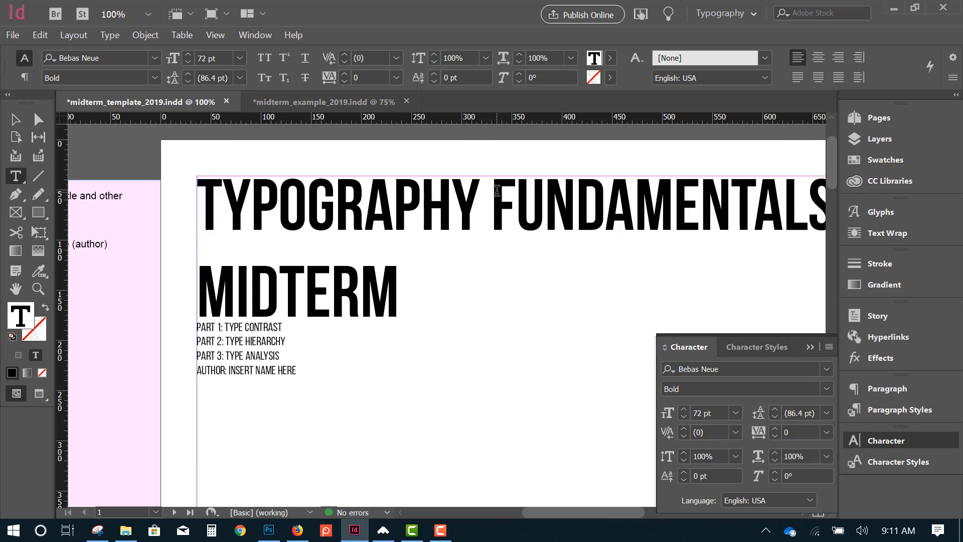
key("BackSpace")
key("Return")
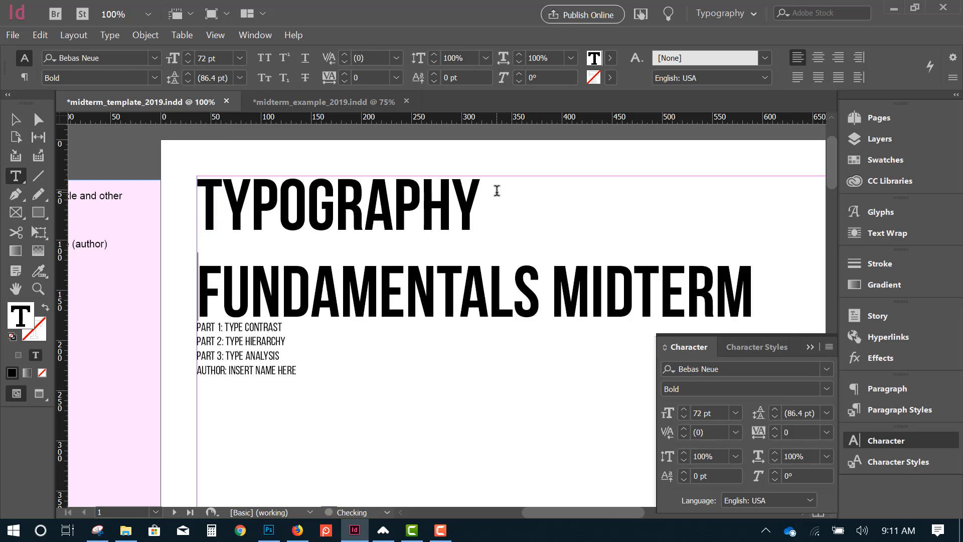
- Show hidden characters and insert a forced line break before "Midterm" in the title
left_click(112, 35)
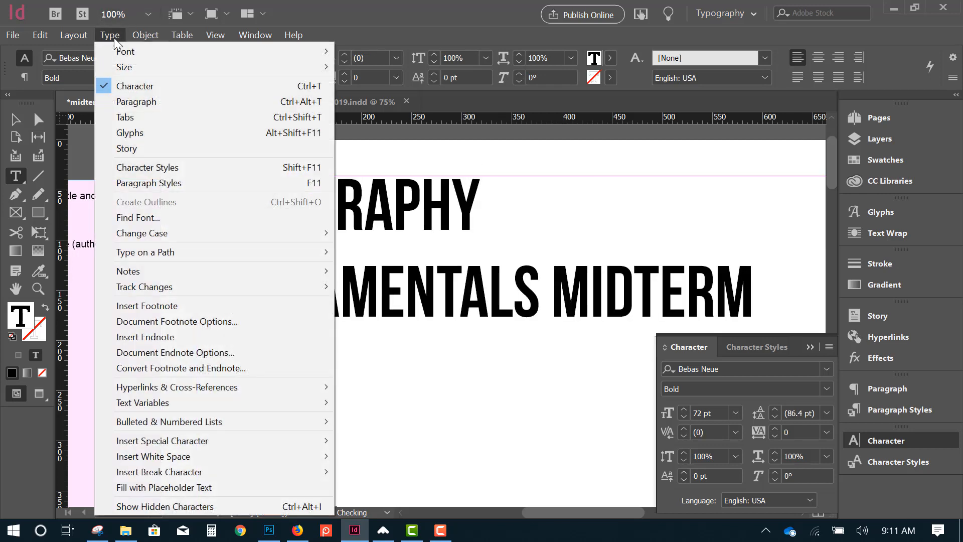
left_click(225, 507)
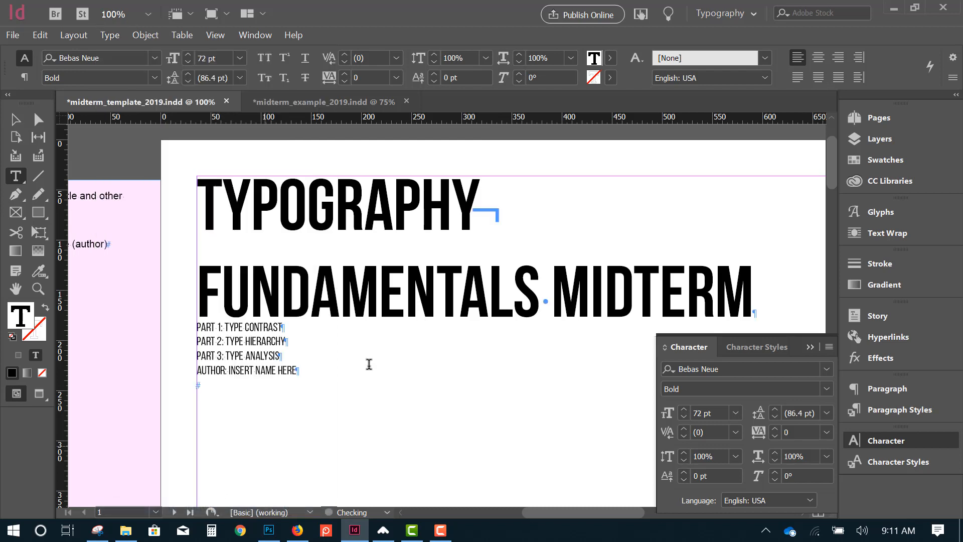
left_click(551, 283)
key("shift+Return")
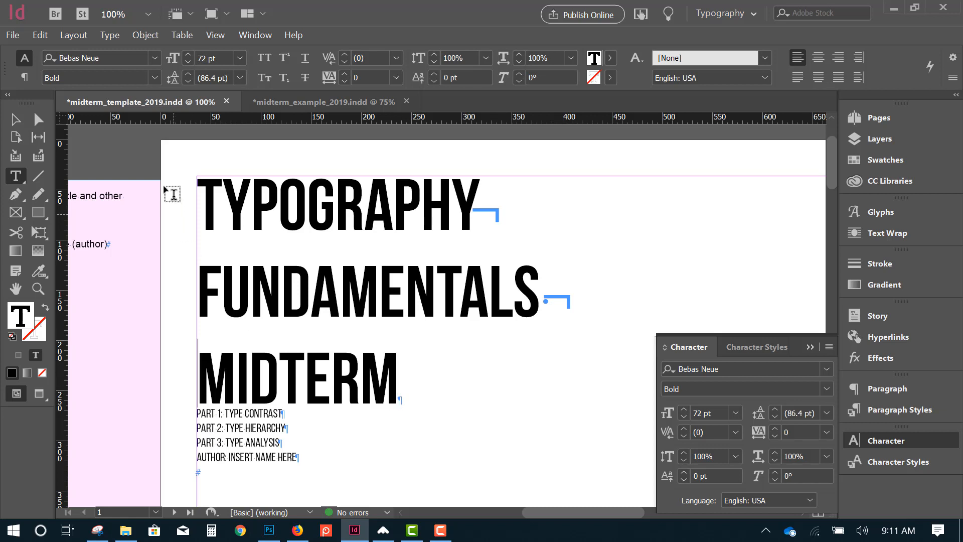
- Set the last letter of "Midterm" together with its paragraph mark to a font size of 72 pt
left_click(399, 396)
left_click(408, 396)
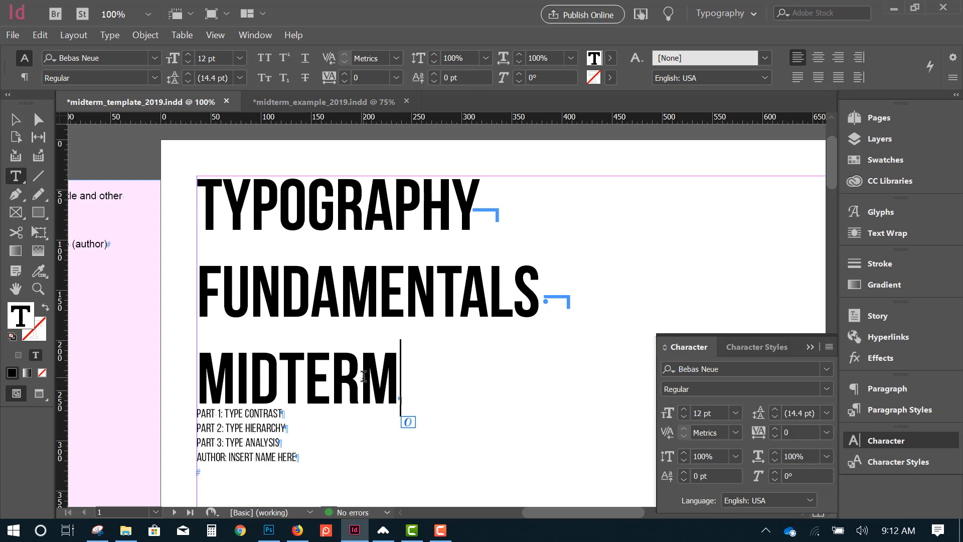
left_click_drag(363, 376, 637, 416)
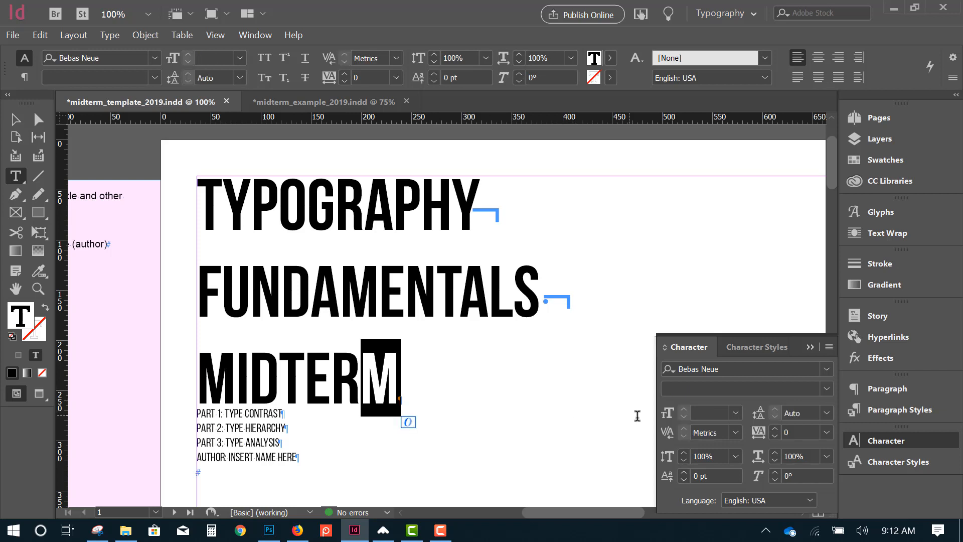
left_click(711, 413)
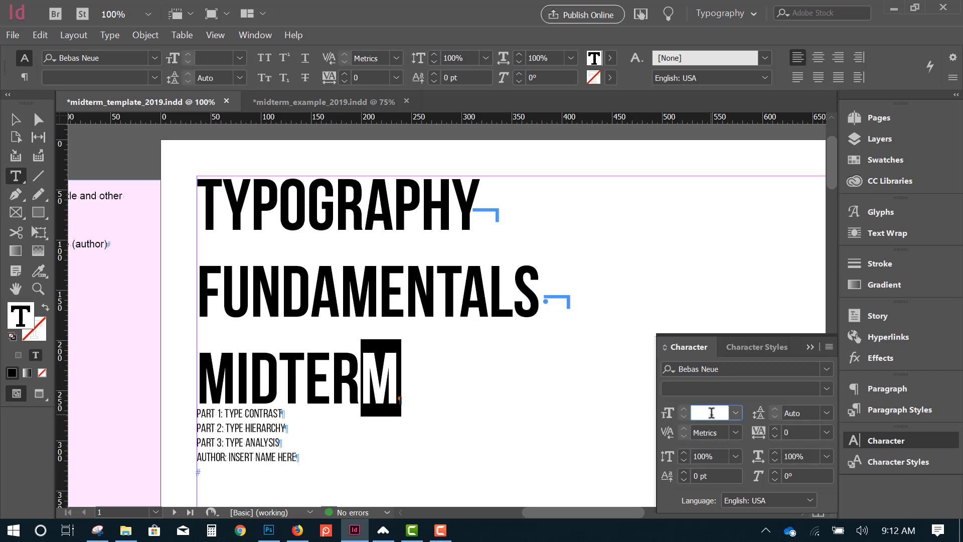
key("Return")
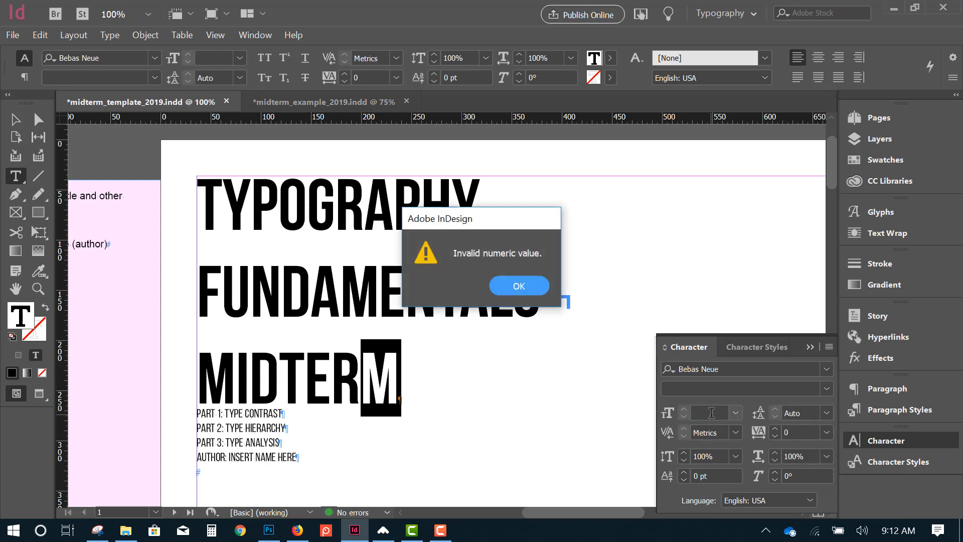
left_click(529, 282)
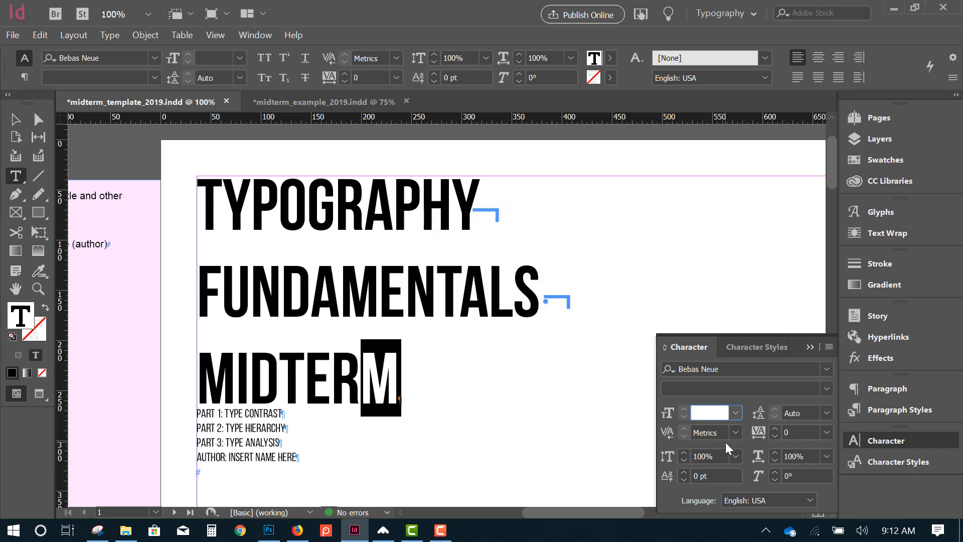
type("72")
key("Return")
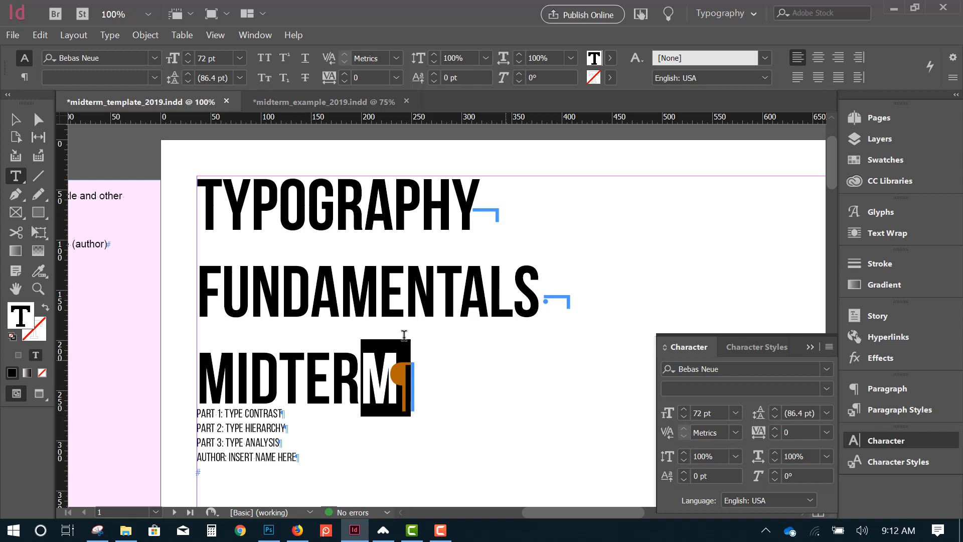
left_click(376, 333)
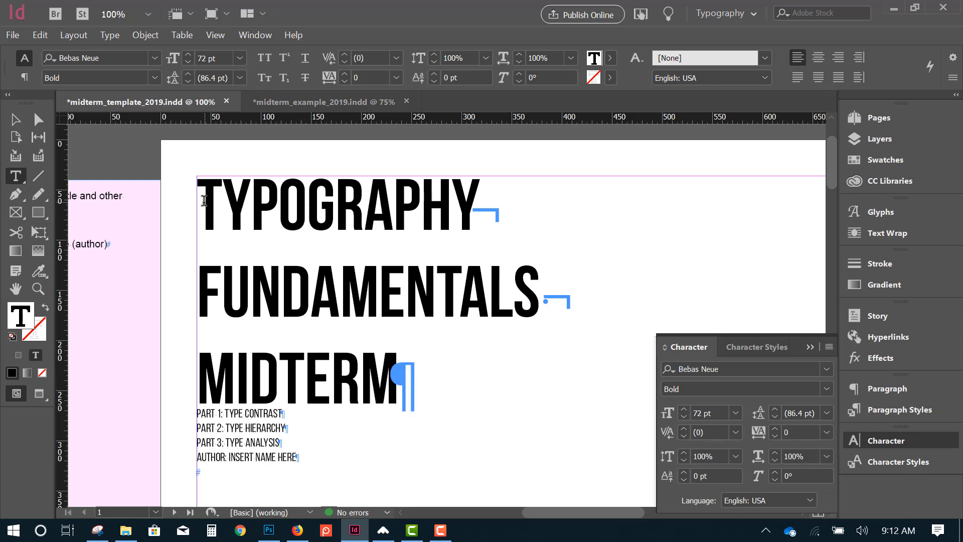
- Tighten the leading of the three title lines, including the closing paragraph mark, to 65 pt
left_click_drag(204, 200, 432, 365)
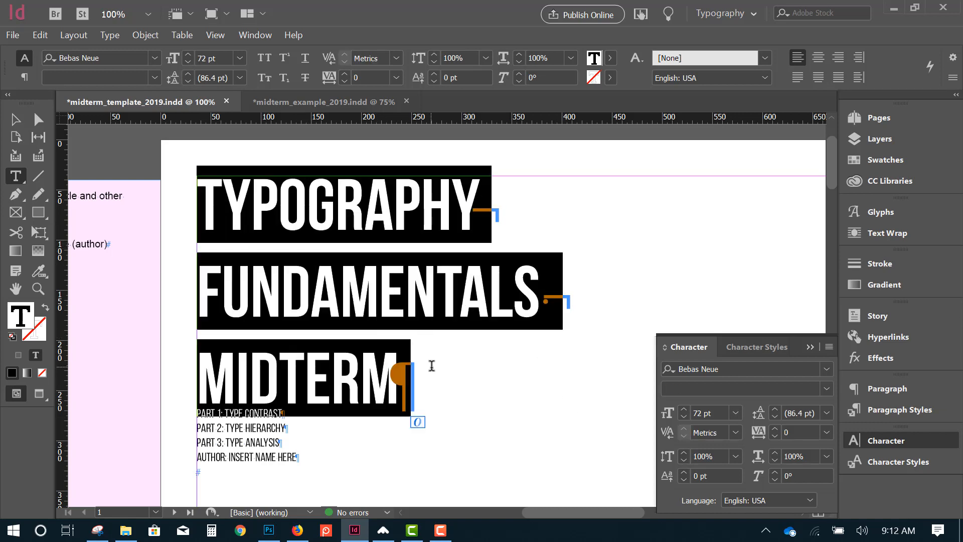
key("alt+Up")
key("alt+Up")
key("alt+Up")
key("alt+Up")
key("alt+Up")
key("alt+Up")
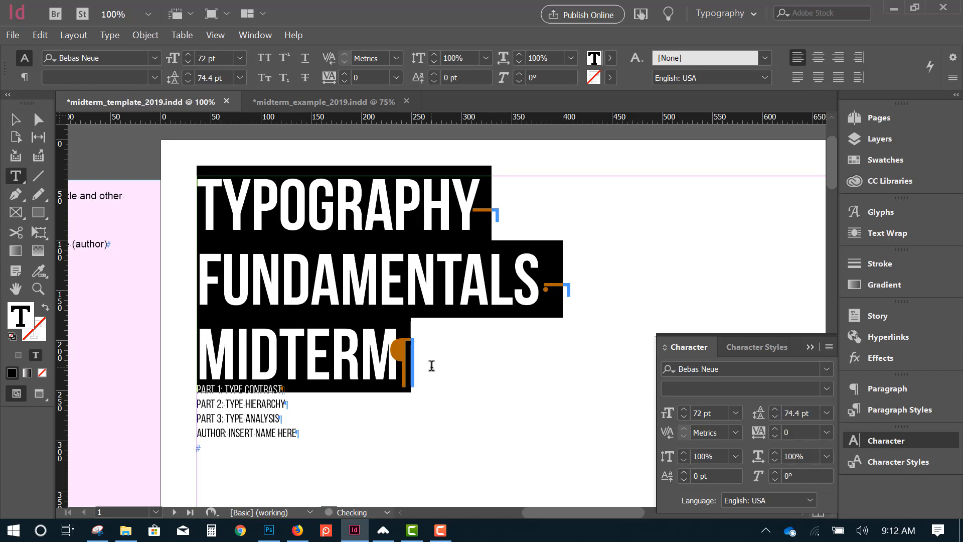
left_click(774, 411)
left_click(773, 411)
left_click(774, 411)
left_click(776, 416)
left_click(776, 416)
left_click(776, 416)
left_click(776, 417)
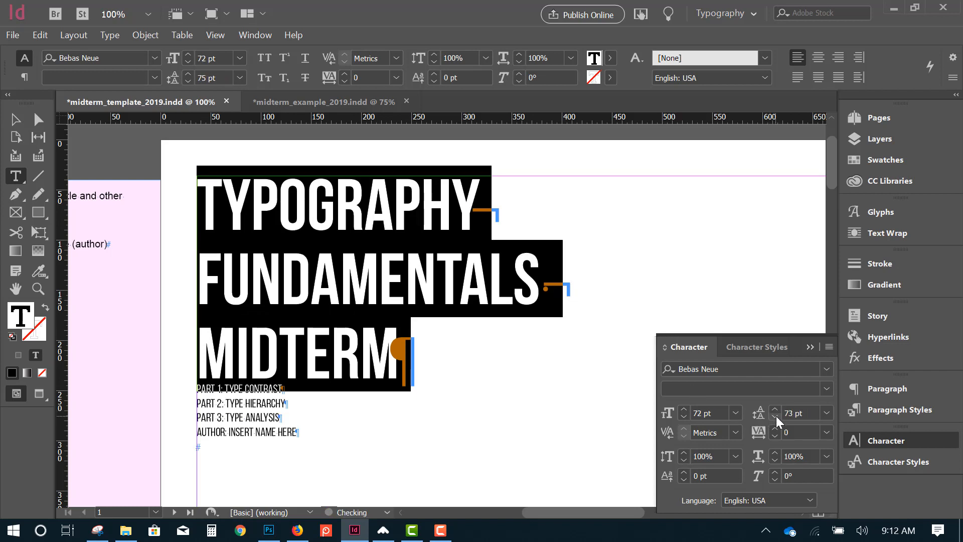
left_click(775, 416)
left_click(776, 417)
left_click(775, 417)
left_click(776, 417)
left_click(776, 416)
left_click(775, 417)
left_click(776, 417)
left_click(776, 417)
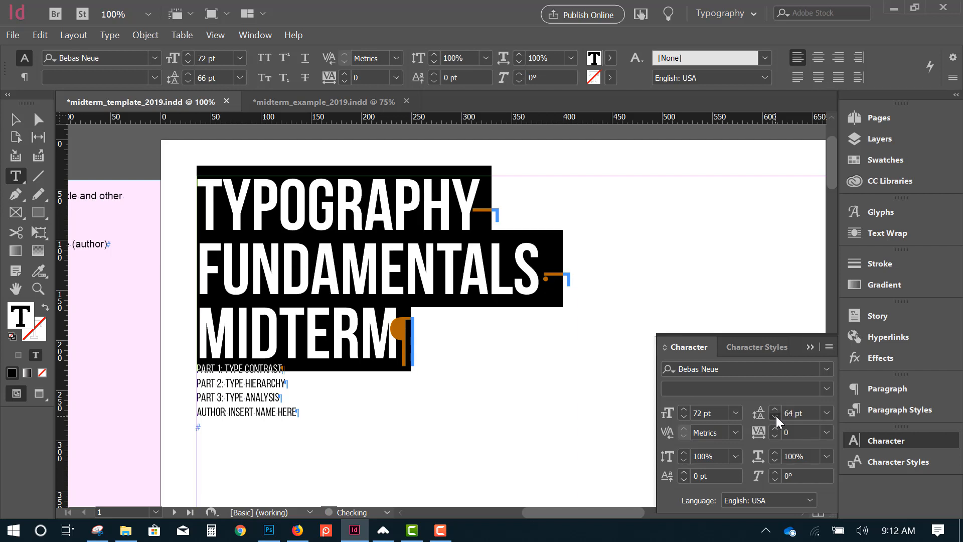
left_click(776, 417)
left_click(776, 416)
left_click(776, 417)
left_click(776, 416)
left_click(776, 416)
left_click(776, 417)
left_click(776, 417)
left_click(776, 416)
left_click(775, 416)
left_click(776, 416)
left_click(776, 416)
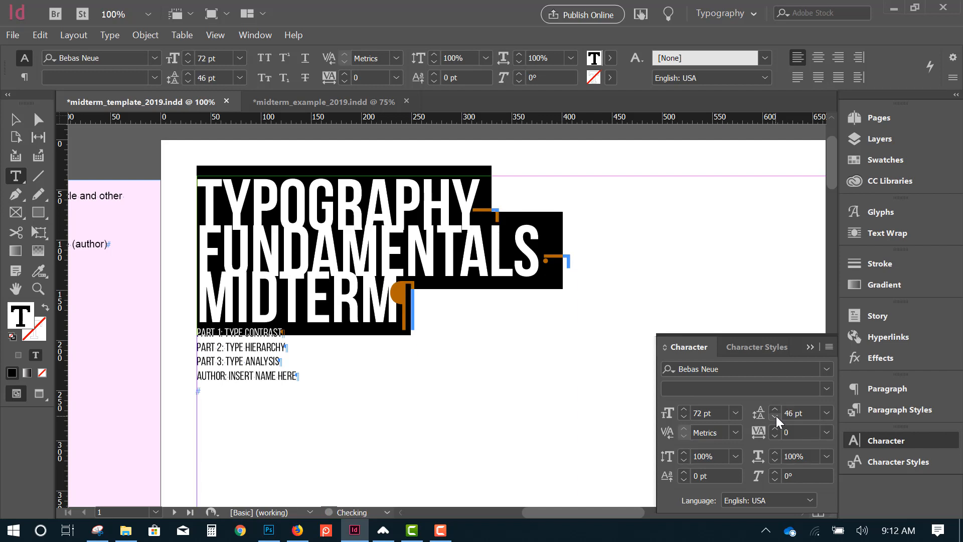
left_click(776, 410)
left_click(776, 410)
left_click(776, 410)
left_click(776, 410)
left_click(775, 410)
left_click(775, 410)
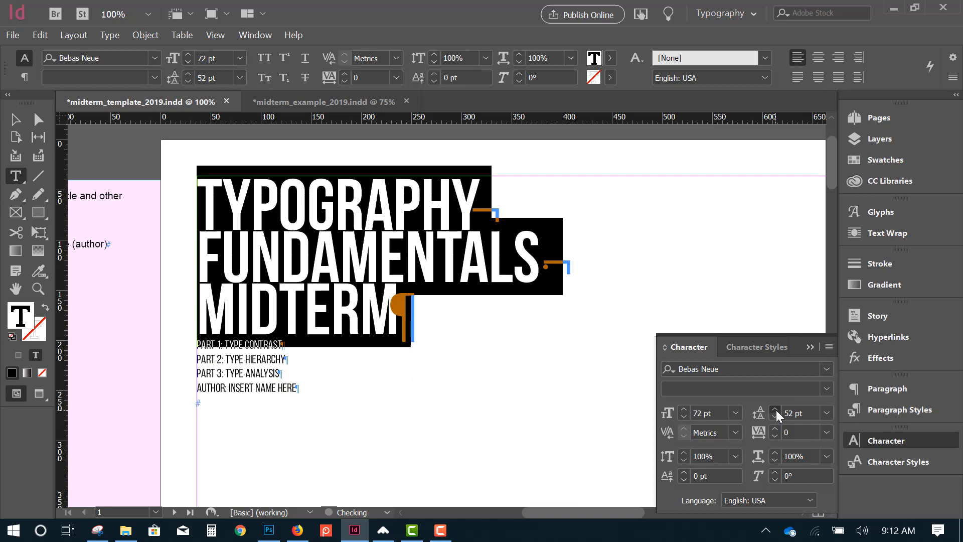
left_click(775, 410)
left_click(776, 410)
left_click(776, 411)
left_click(776, 411)
left_click(776, 410)
left_click(776, 411)
left_click(776, 411)
left_click(776, 410)
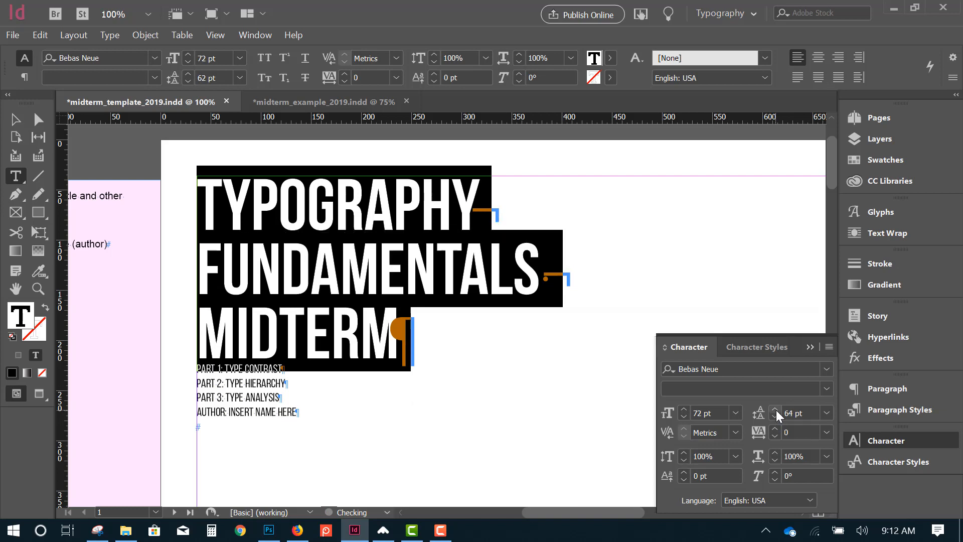
left_click(776, 410)
left_click(776, 411)
left_click(776, 418)
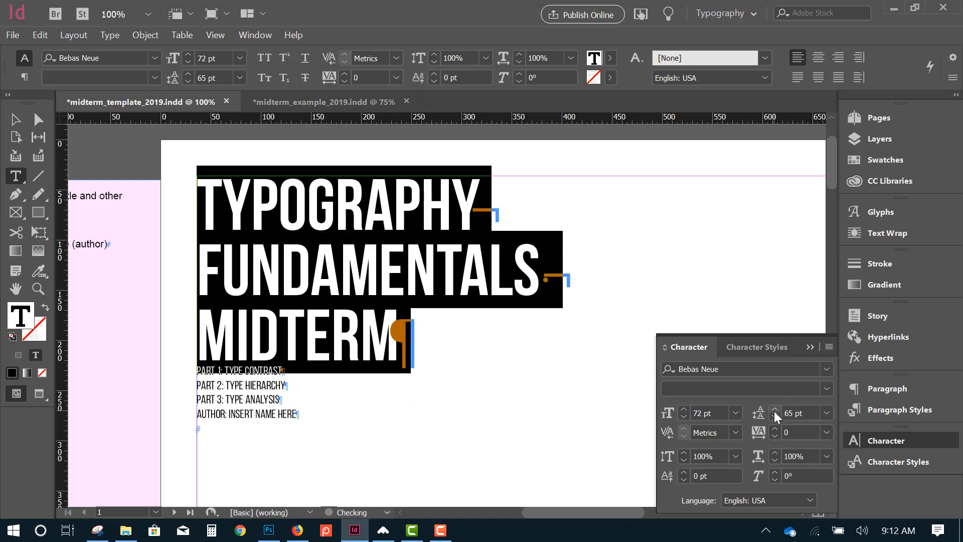
- Set the Part 1, Part 2 and Part 3 lines below the title to a font size of 48 pt
left_click(263, 387)
left_click_drag(281, 399, 197, 371)
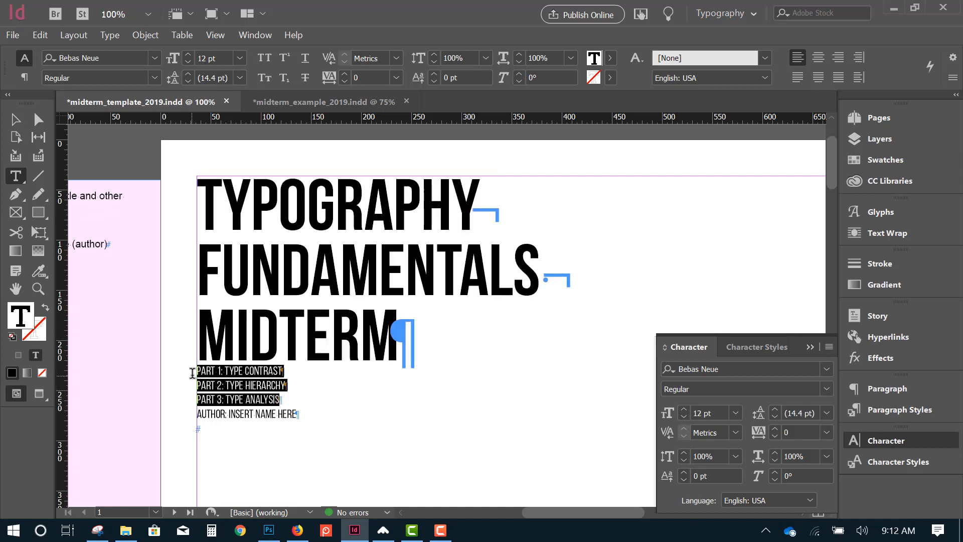
left_click(735, 416)
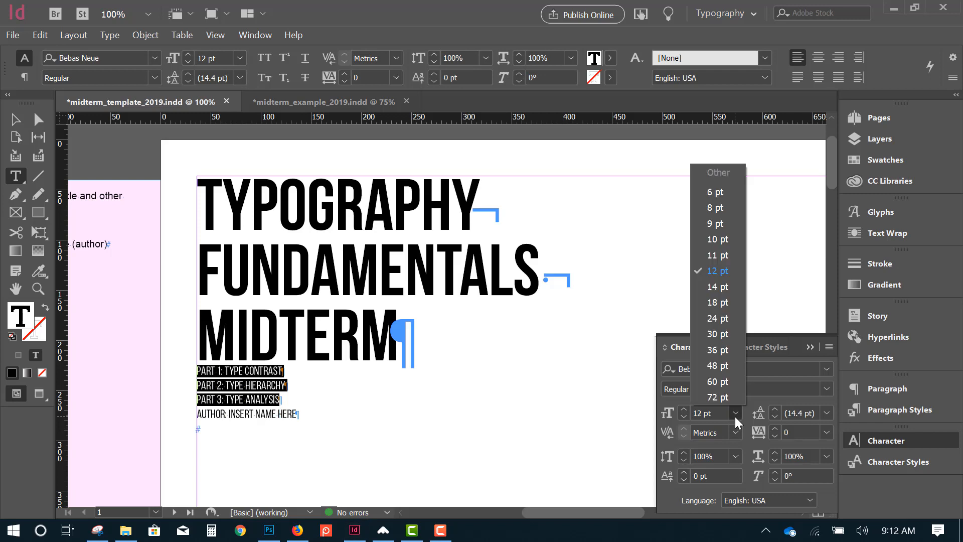
left_click(722, 366)
scroll(519, 375, "down", 8)
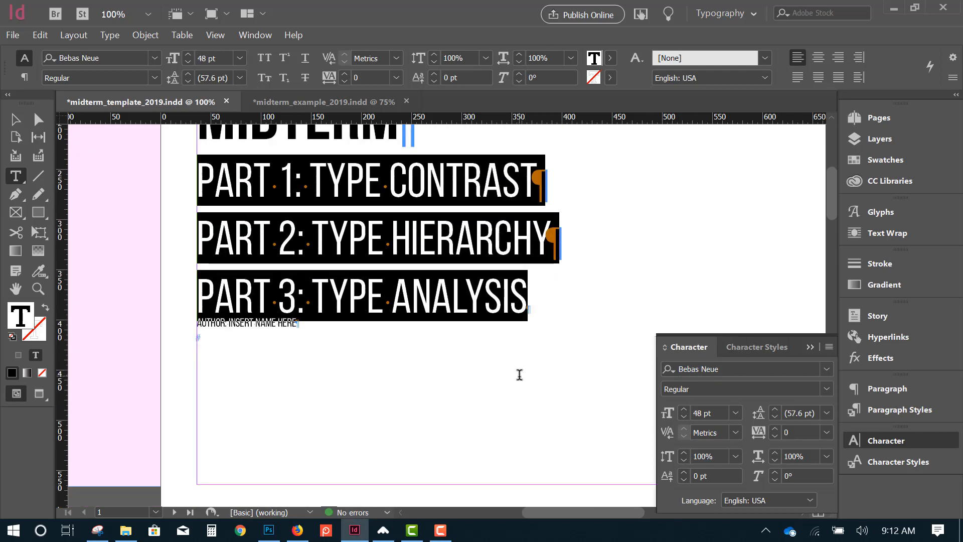
scroll(353, 357, "up", 4)
scroll(353, 357, "up", 2)
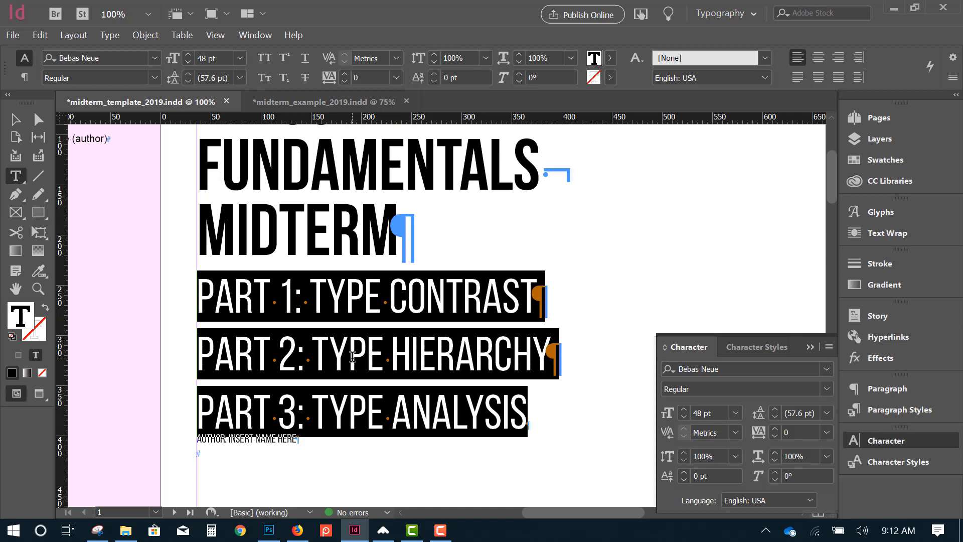
scroll(353, 356, "down", 1)
scroll(334, 343, "up", 2)
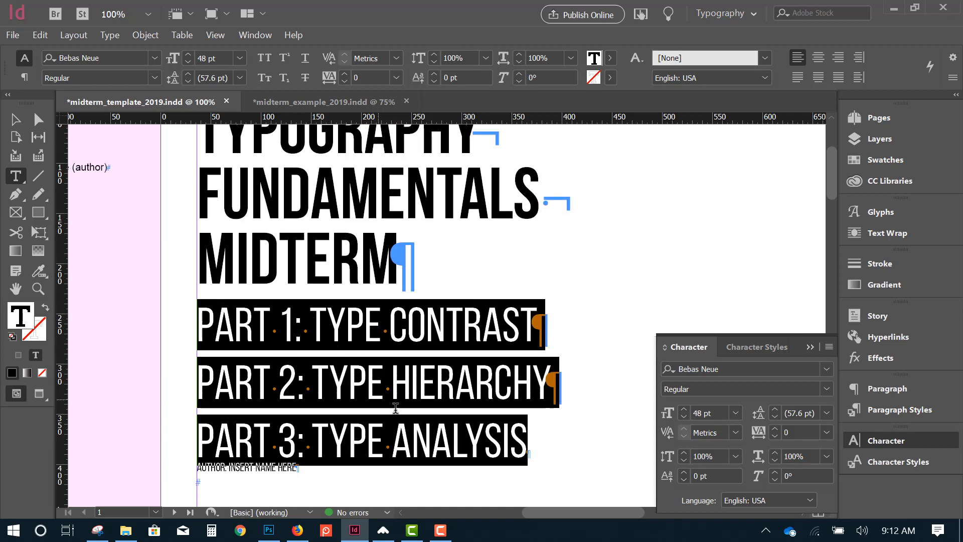
- Reduce the font size of the three Part lines to 36 pt
left_click(537, 437)
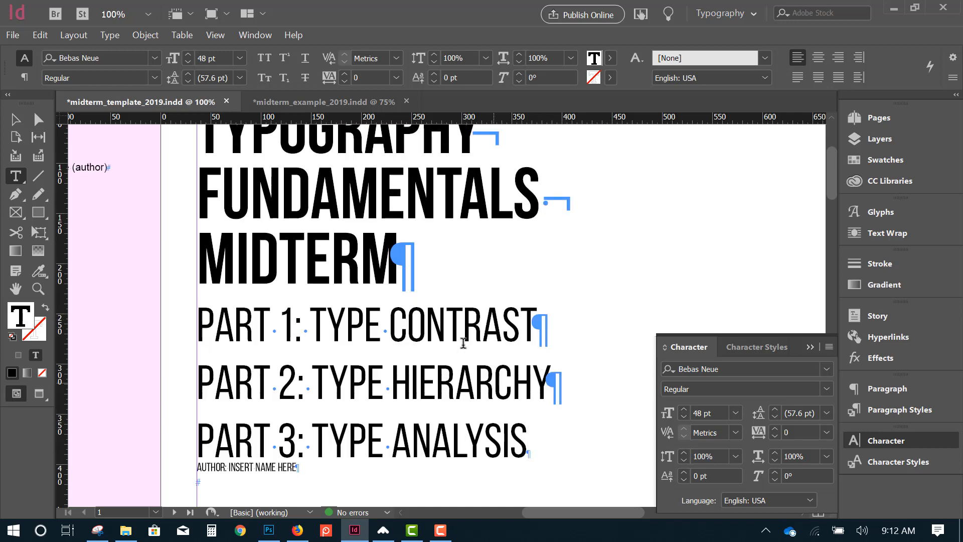
scroll(461, 338, "up", 1)
scroll(441, 413, "down", 2)
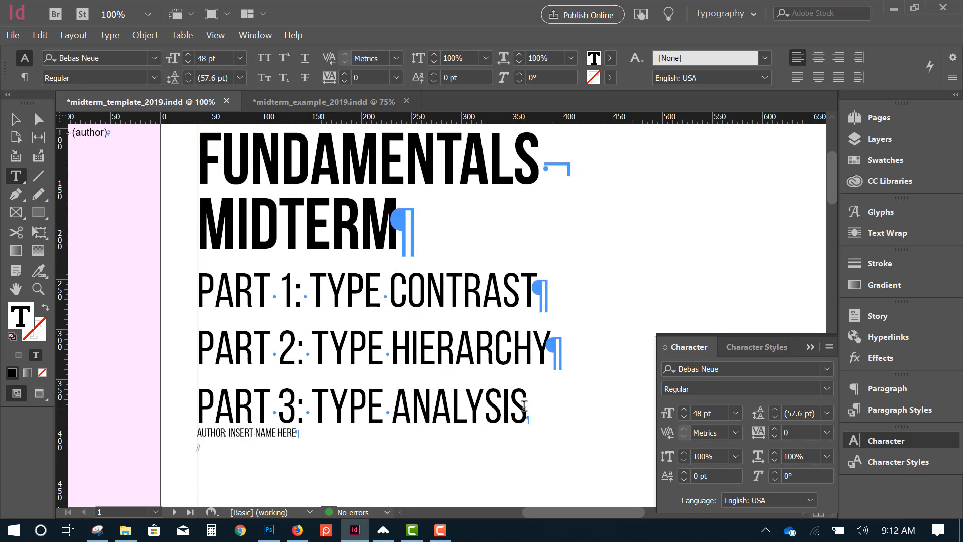
left_click_drag(525, 405, 197, 301)
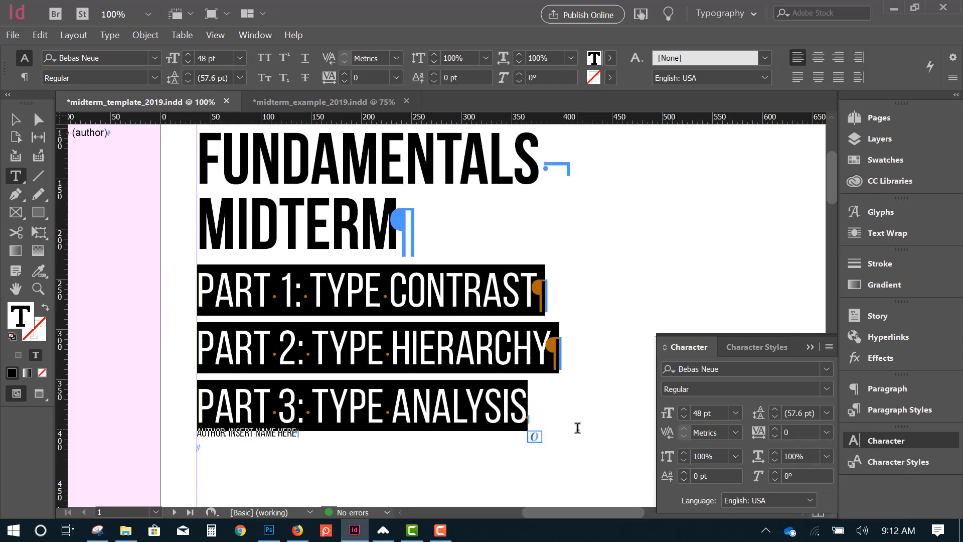
left_click(735, 414)
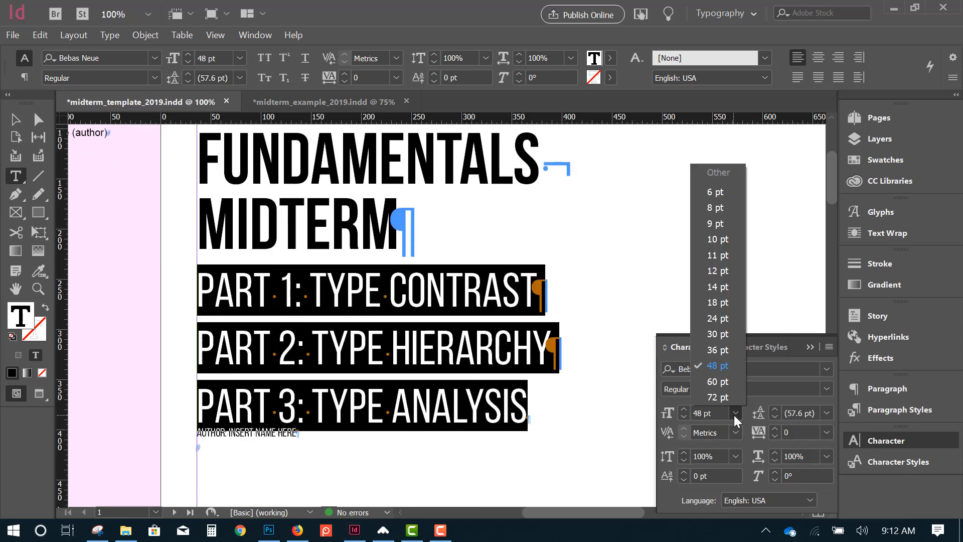
left_click(727, 359)
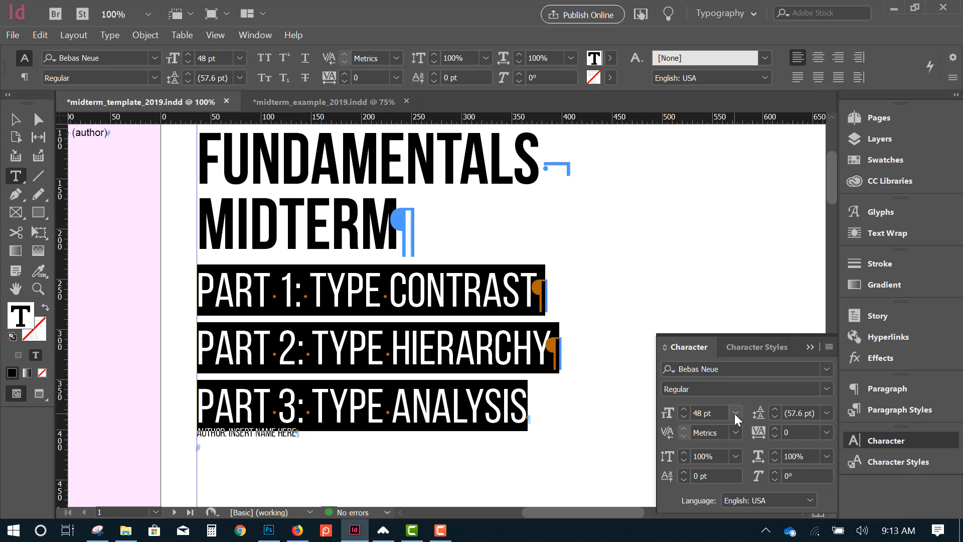
left_click(734, 413)
left_click(722, 349)
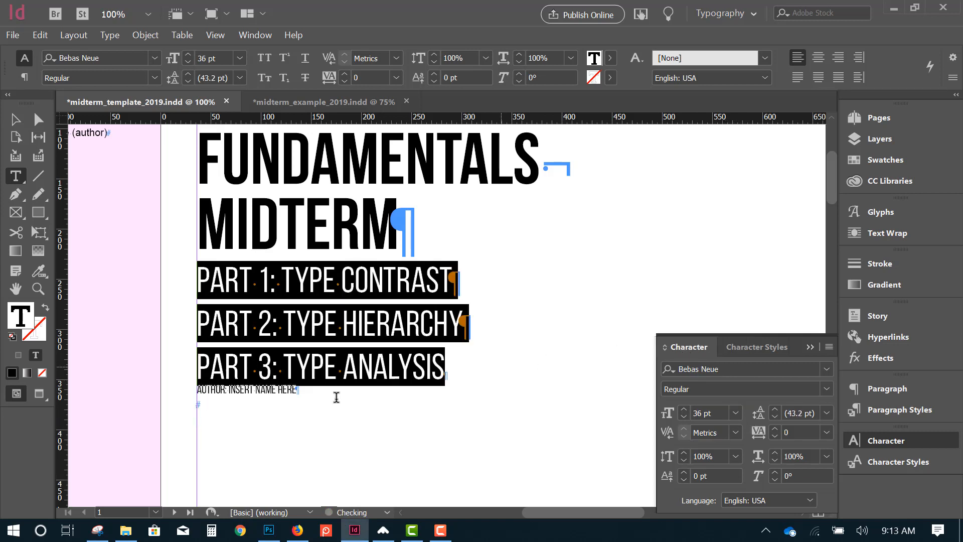
- Replace the author placeholder line with "Author:" and the author's full name, and delete the empty paragraph below it
left_click_drag(299, 391, 188, 390)
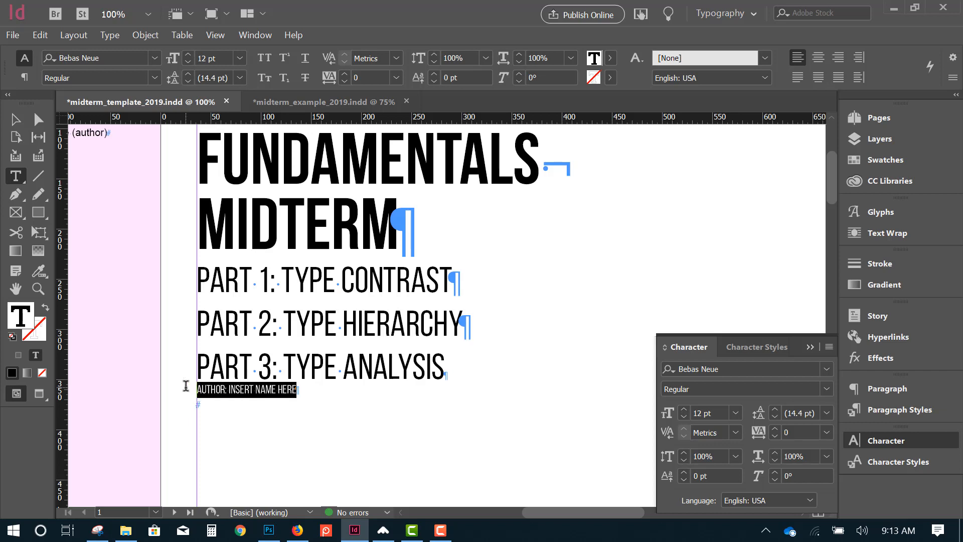
type("A")
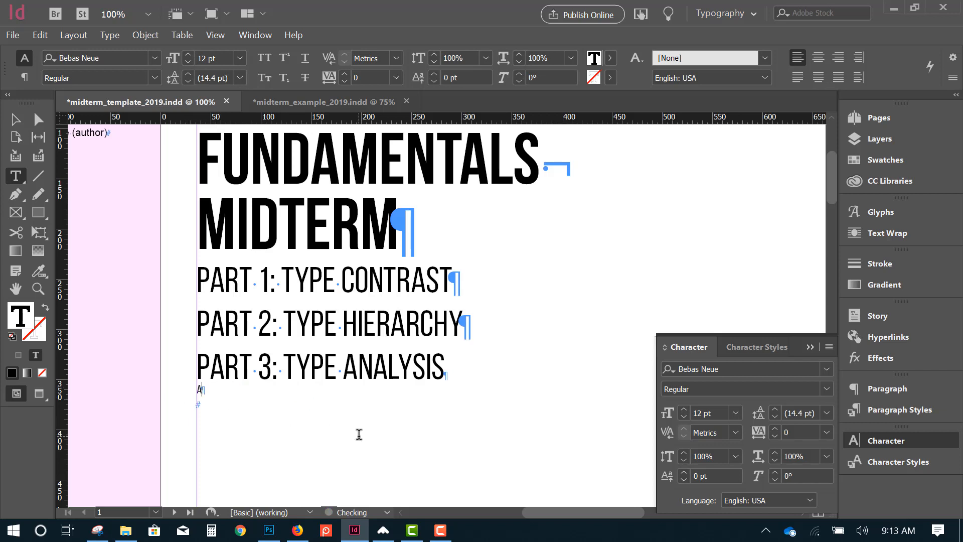
type("UTHOR: EUGENE STARR")
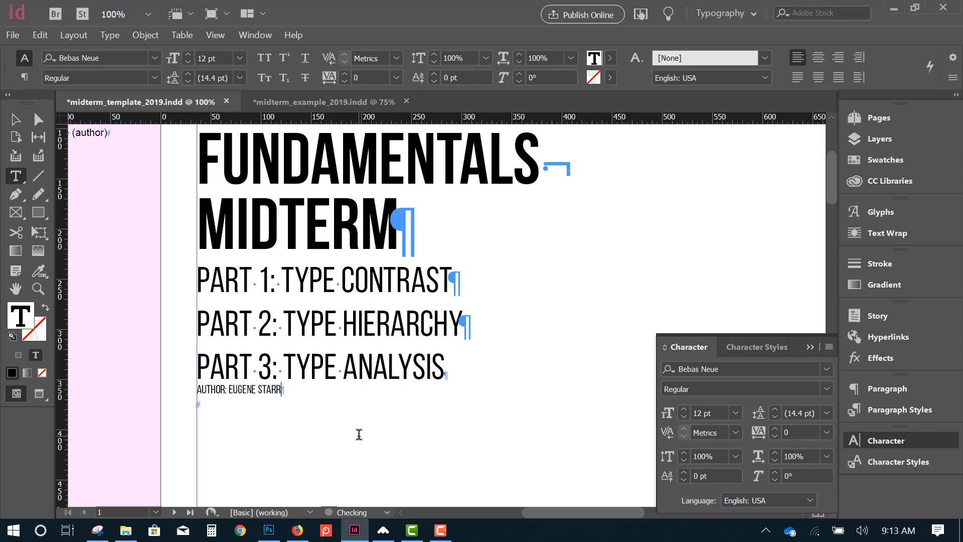
left_click(242, 399)
key("BackSpace")
left_click(15, 119)
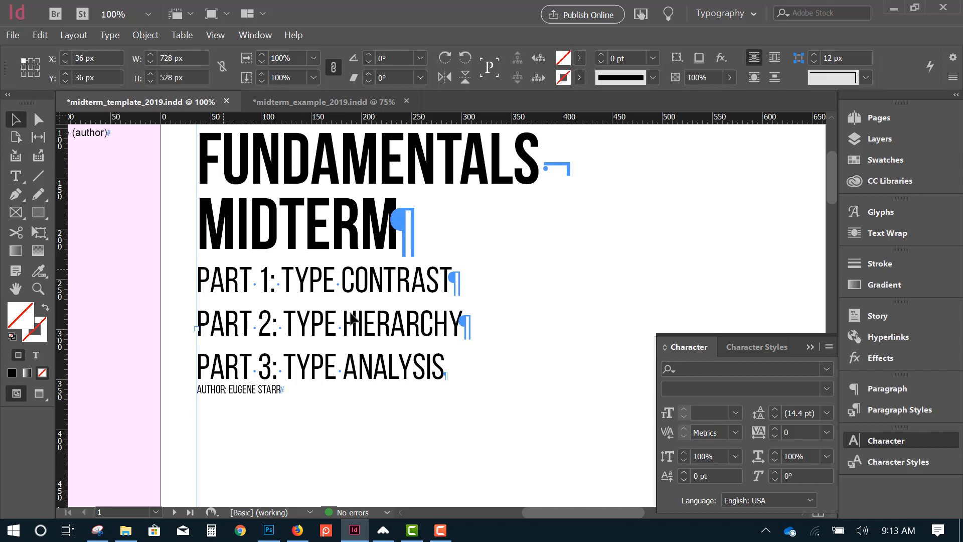
- Replace the paragraph breaks before "Part 2" and "Part 3" with forced line breaks so the three lines form one paragraph
double_click(203, 321)
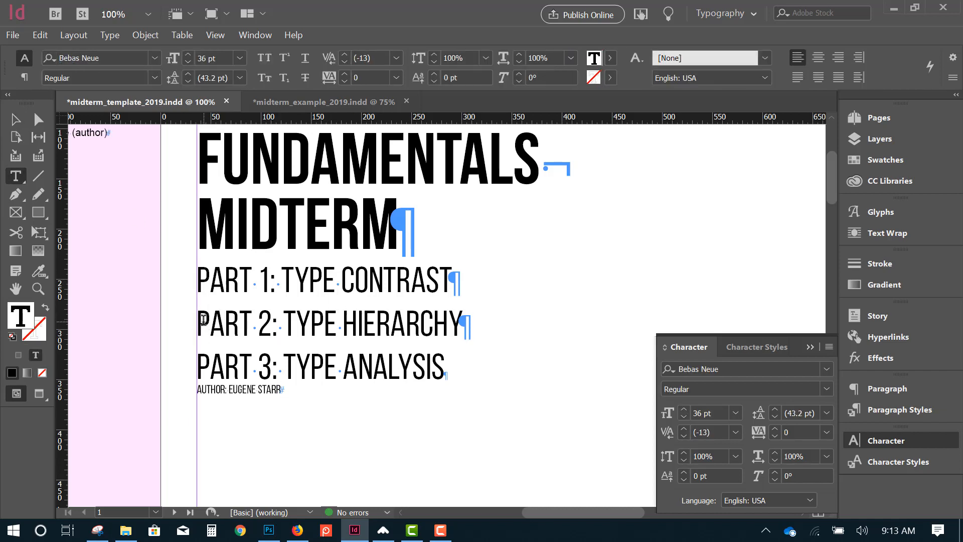
left_click(200, 321)
key("BackSpace")
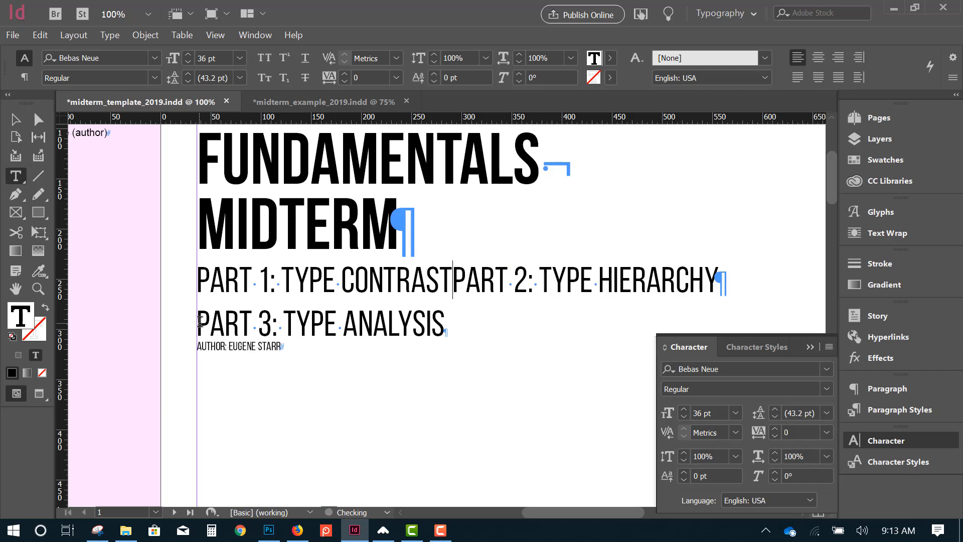
key("shift+Return")
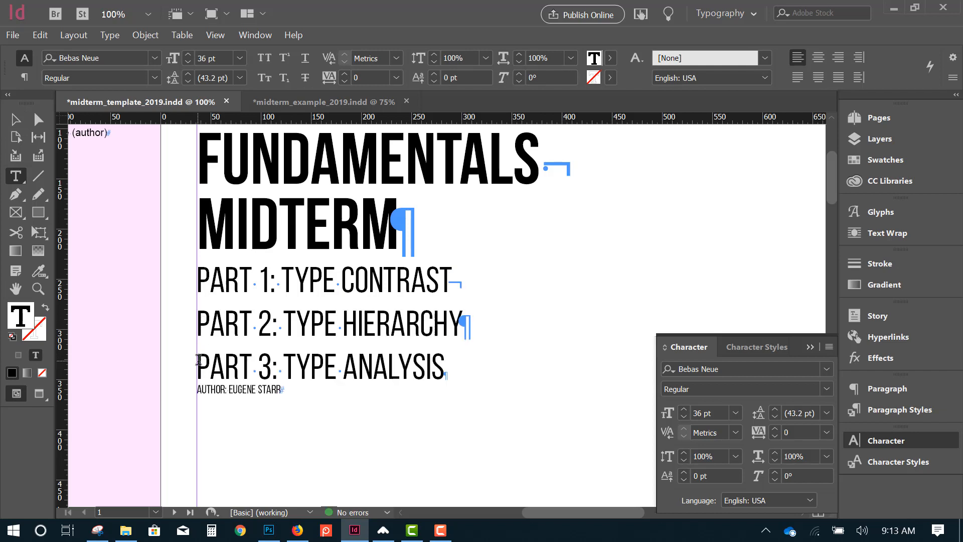
left_click(199, 360)
key("BackSpace")
key("shift+Return")
- Set the last letter of "Analysis" together with its paragraph mark to a font size of 36 pt
left_click(434, 372)
left_click_drag(436, 372, 451, 373)
left_click(455, 374)
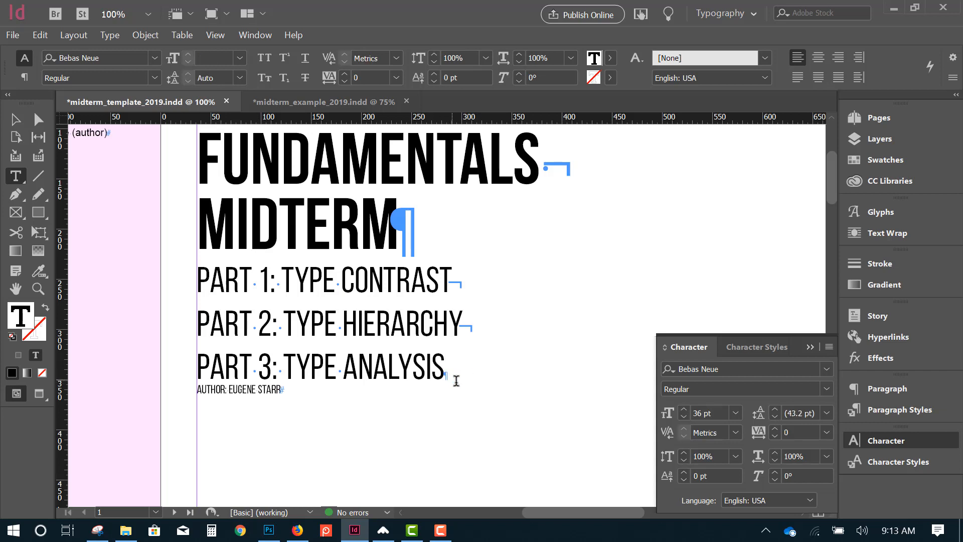
left_click(433, 370)
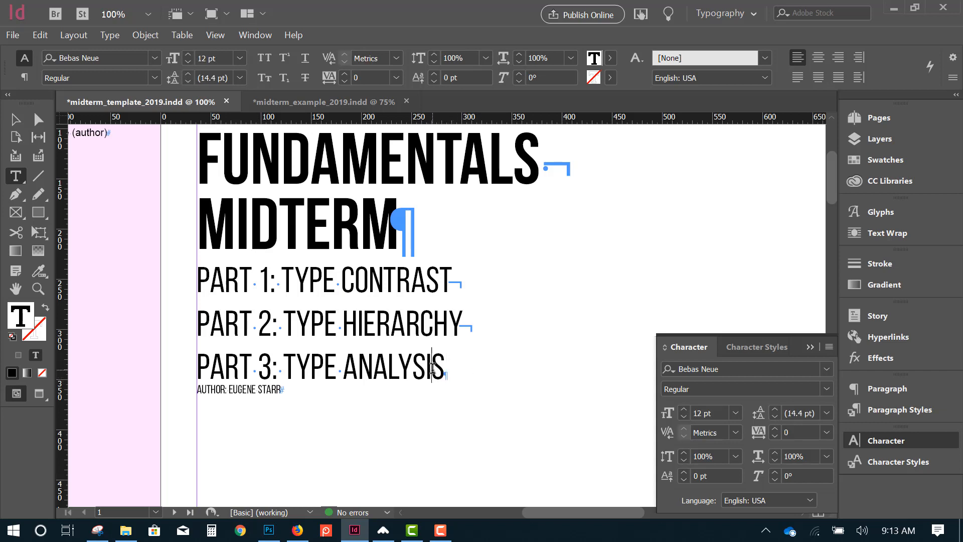
left_click_drag(432, 370, 459, 372)
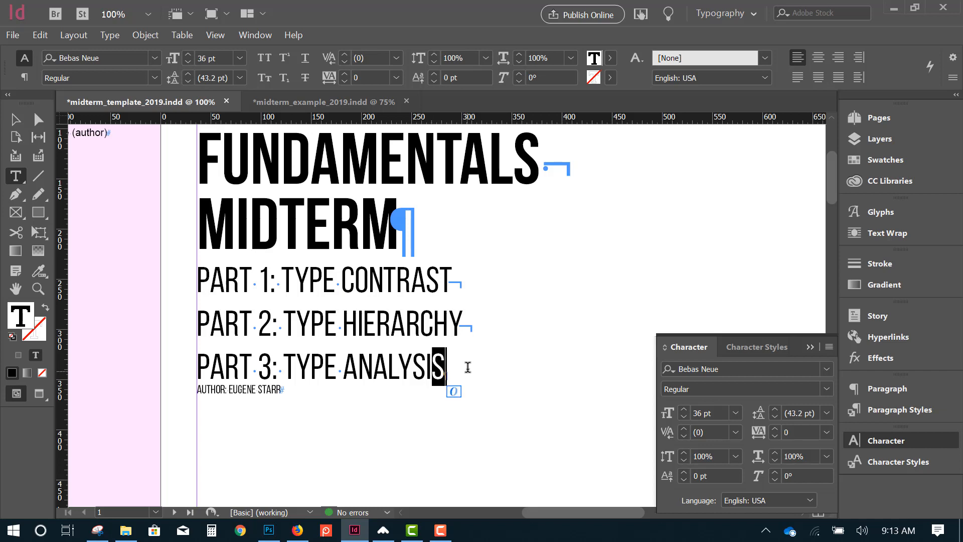
left_click(708, 412)
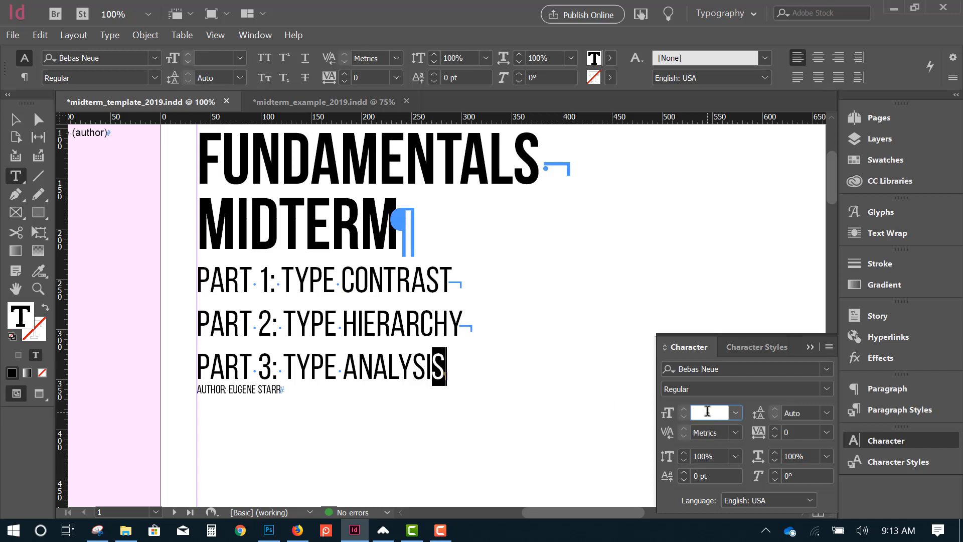
type("36")
key("Return")
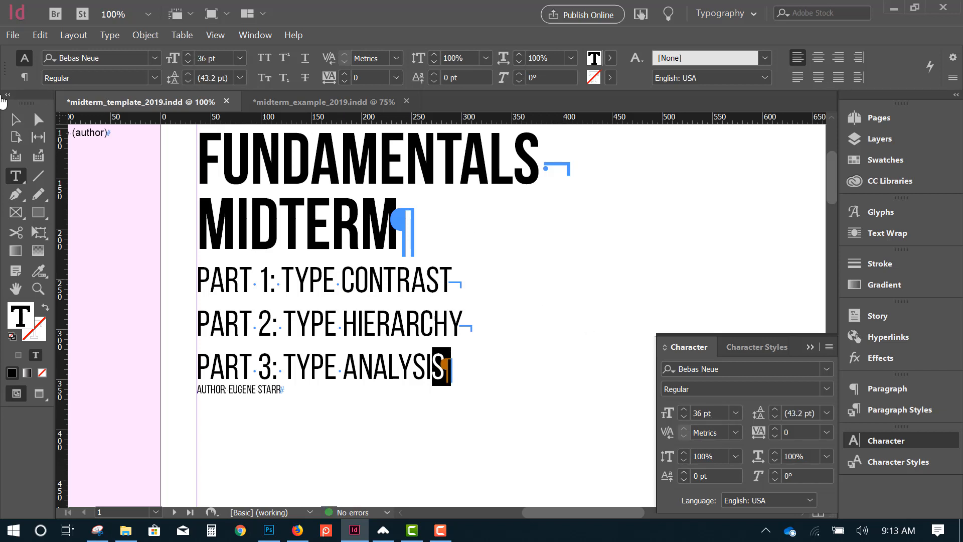
- Try deleting the trailing space after "Fundamentals", and undo that deletion along with the size change on the "Analysis" paragraph mark
left_click(15, 119)
key("ctrl+minus")
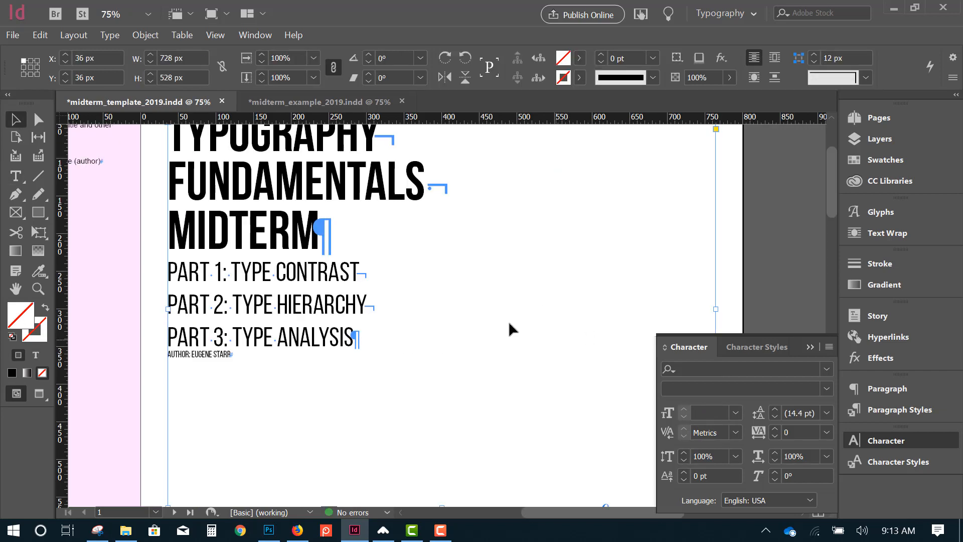
scroll(384, 304, "up", 3)
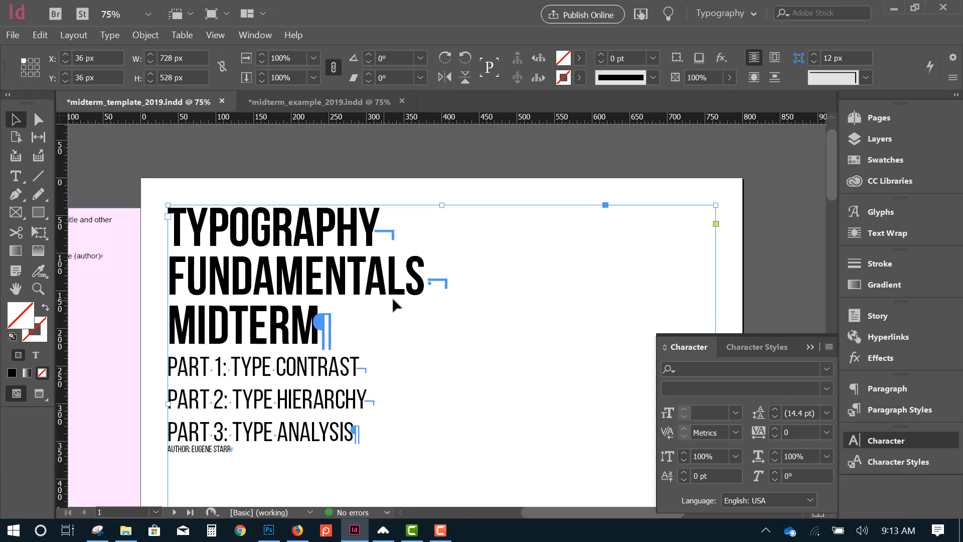
double_click(431, 279)
key("BackSpace")
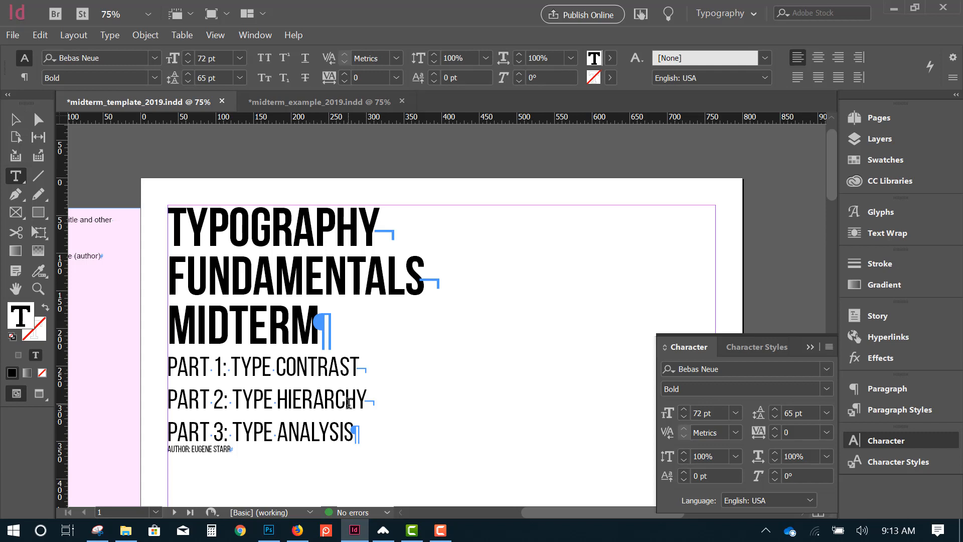
key("ctrl+z")
key("ctrl+z")
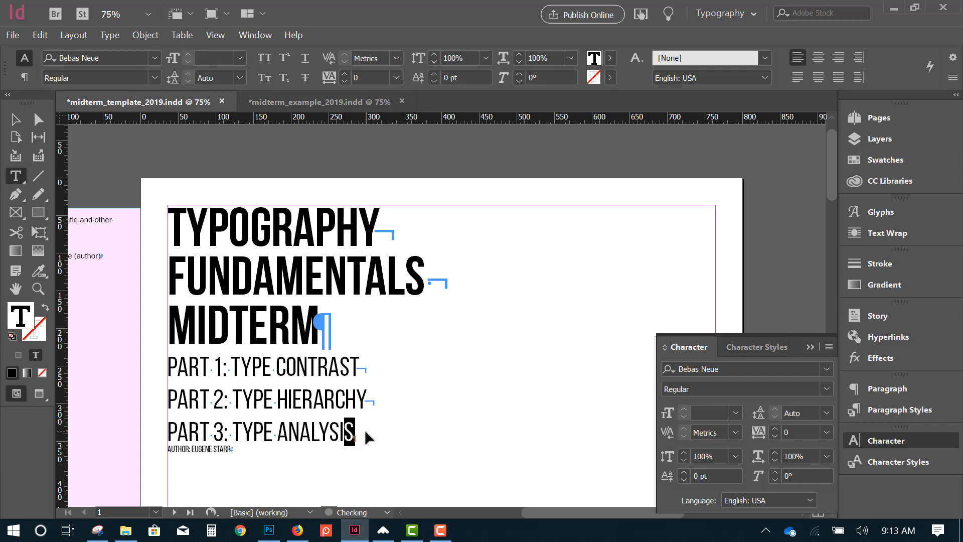
- Set the whole "Part 3: Type Analysis" line, including its paragraph mark, to a font size of 36 pt
left_click(365, 431)
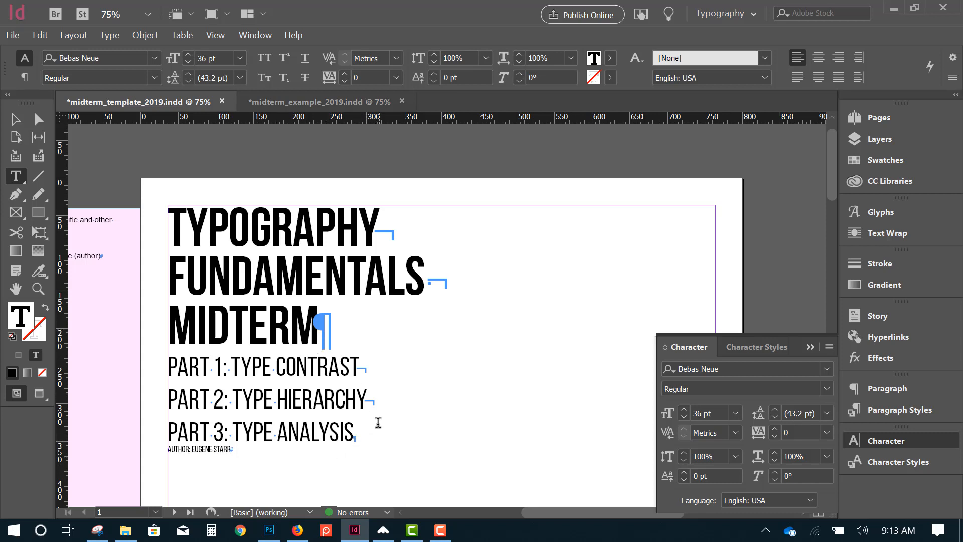
left_click_drag(356, 431, 164, 368)
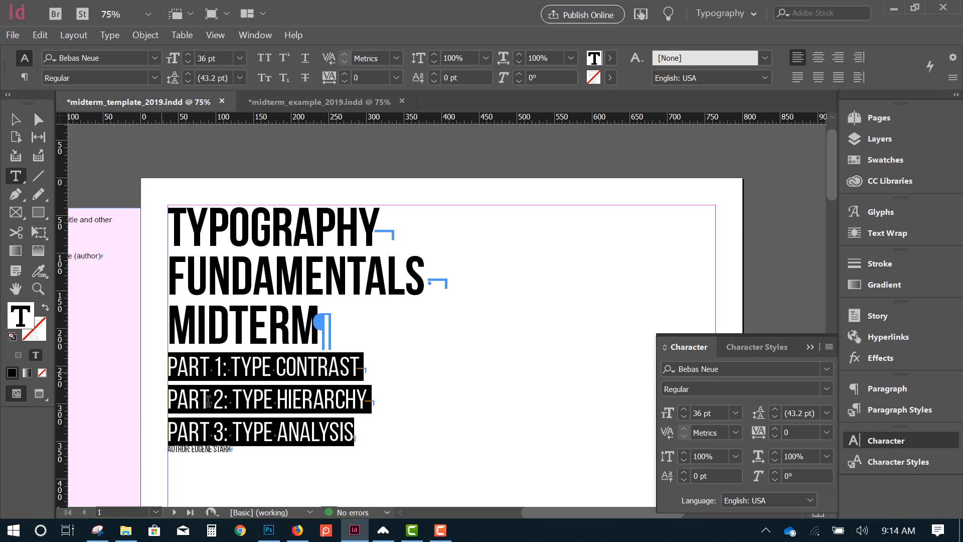
left_click(242, 466)
left_click_drag(257, 449, 156, 434)
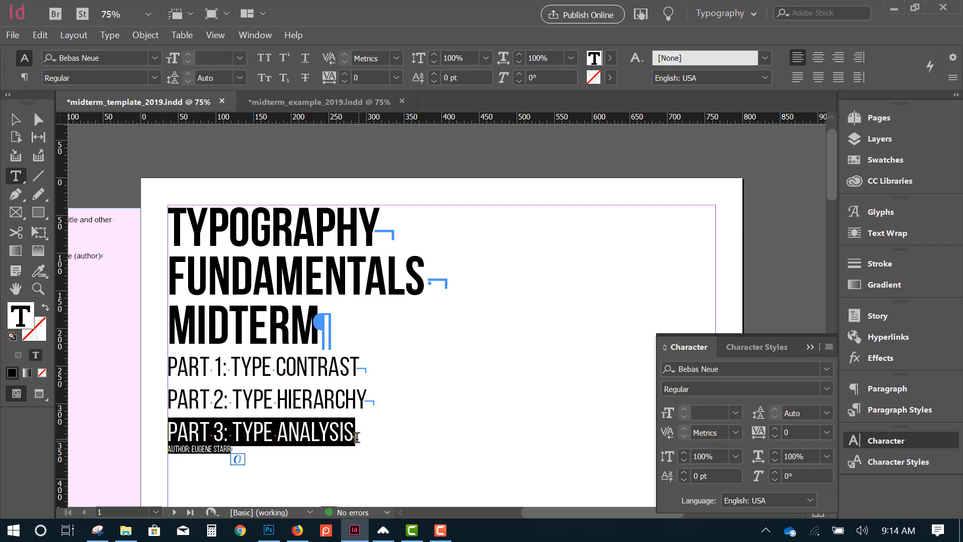
double_click(356, 437)
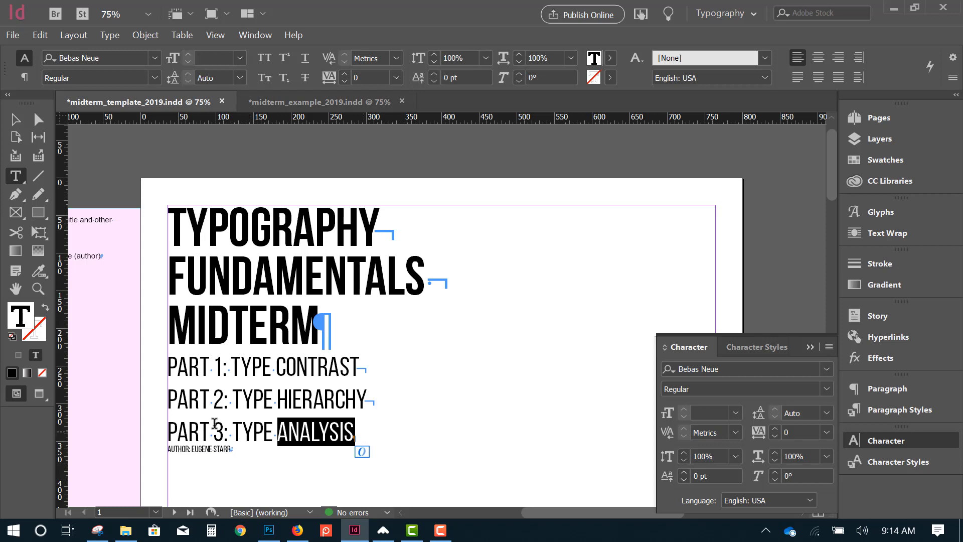
left_click_drag(171, 431, 393, 435)
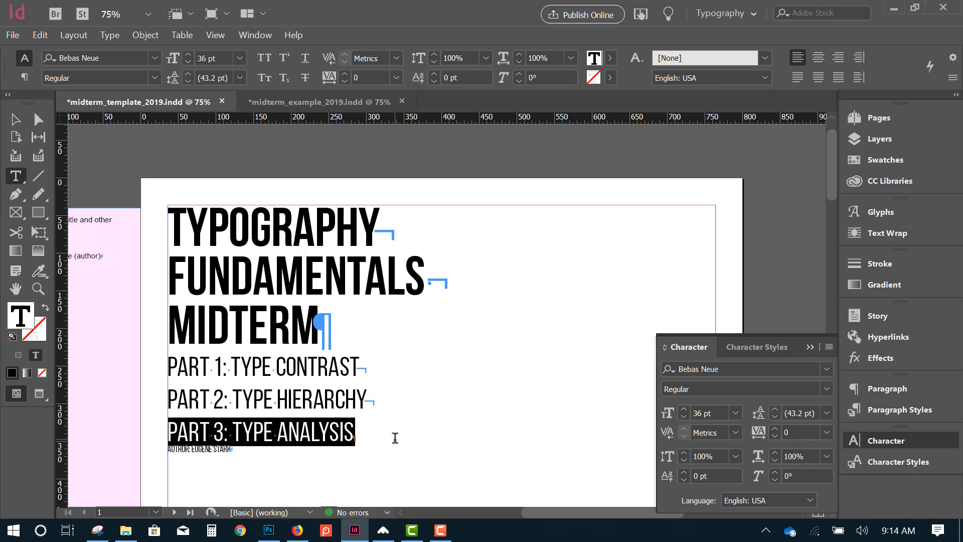
left_click(736, 414)
left_click(722, 353)
left_click(178, 431)
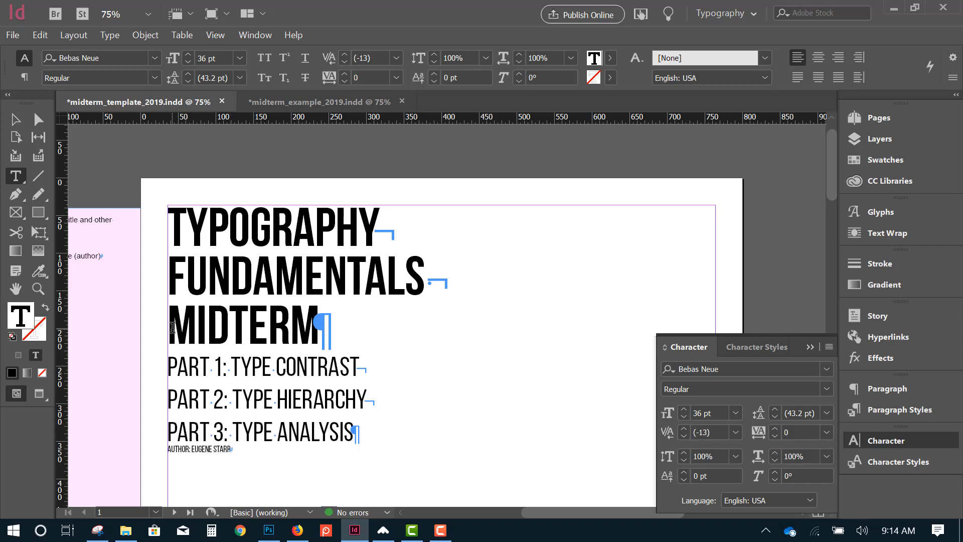
- Select the "Midterm" line with its paragraph mark to check its character settings
left_click_drag(171, 327, 330, 328)
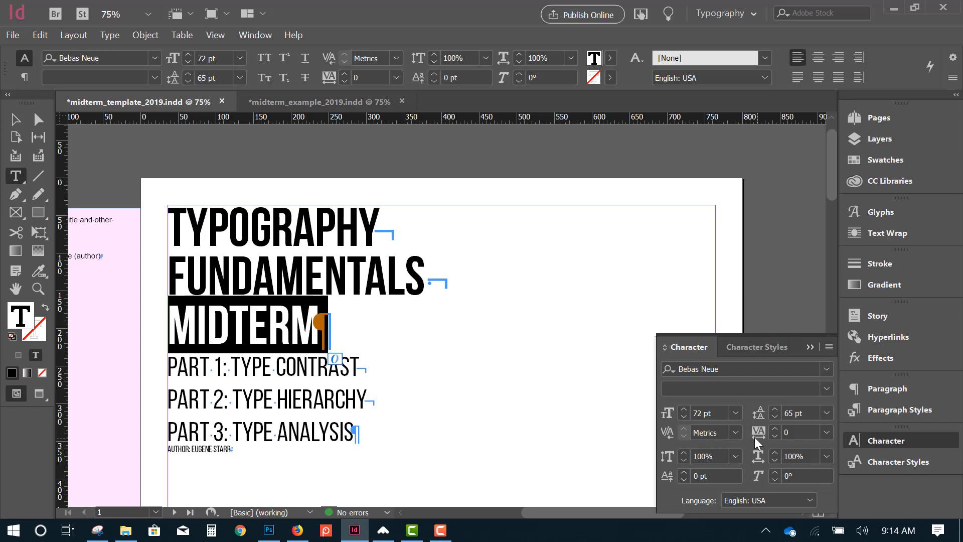
left_click(335, 333)
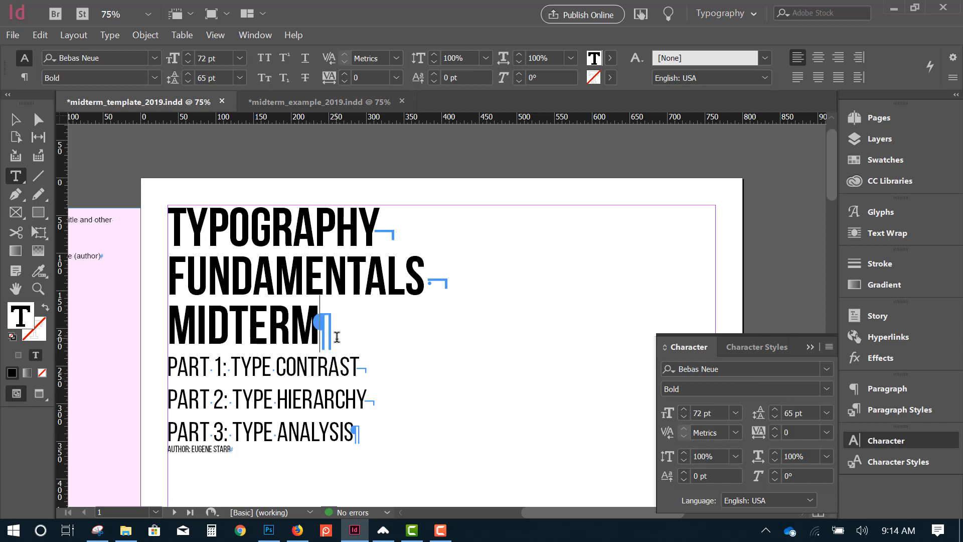
- Try adding an empty paragraph after "Midterm" to separate the title from the part lines, and remove it
key("Return")
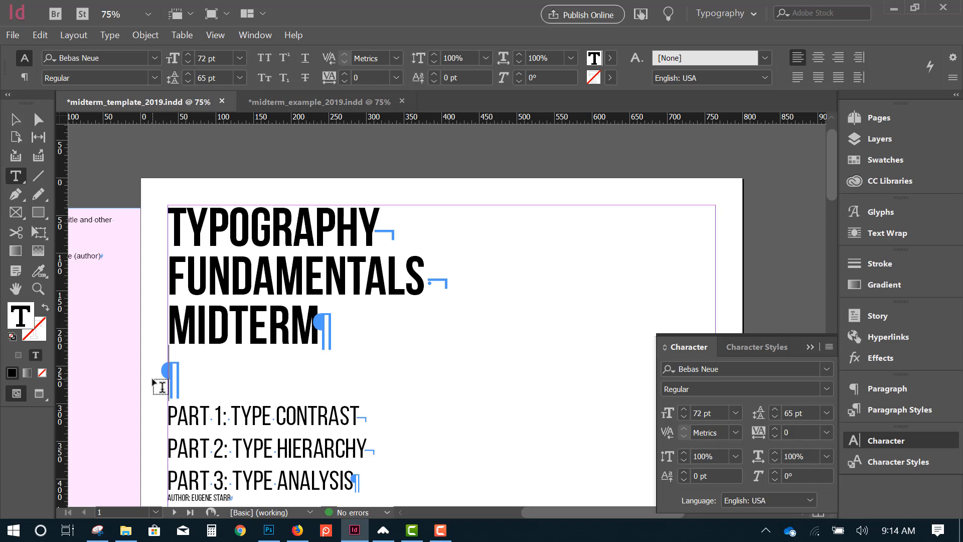
key("BackSpace")
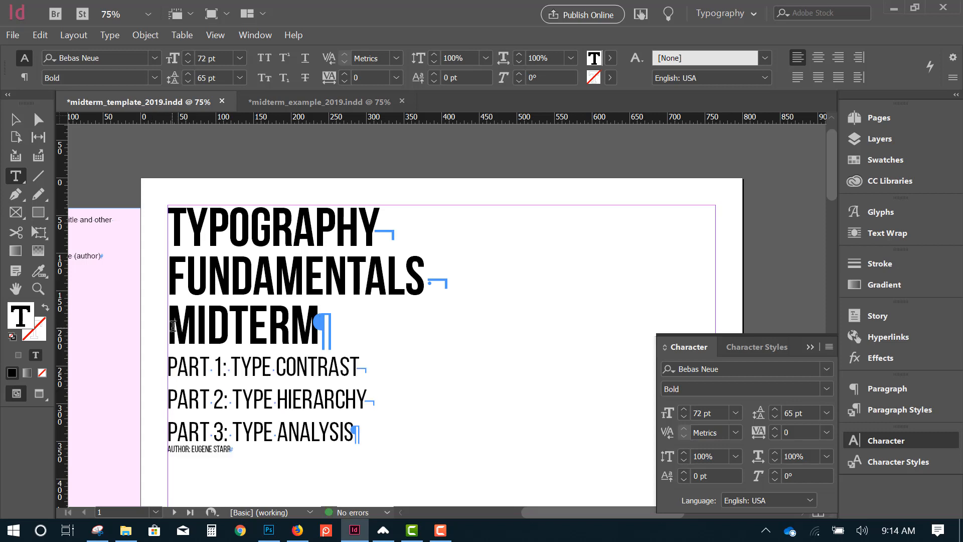
- Set the space before the three-line "Typography Fundamentals Midterm" title paragraph to 4 px
left_click_drag(175, 229, 330, 309)
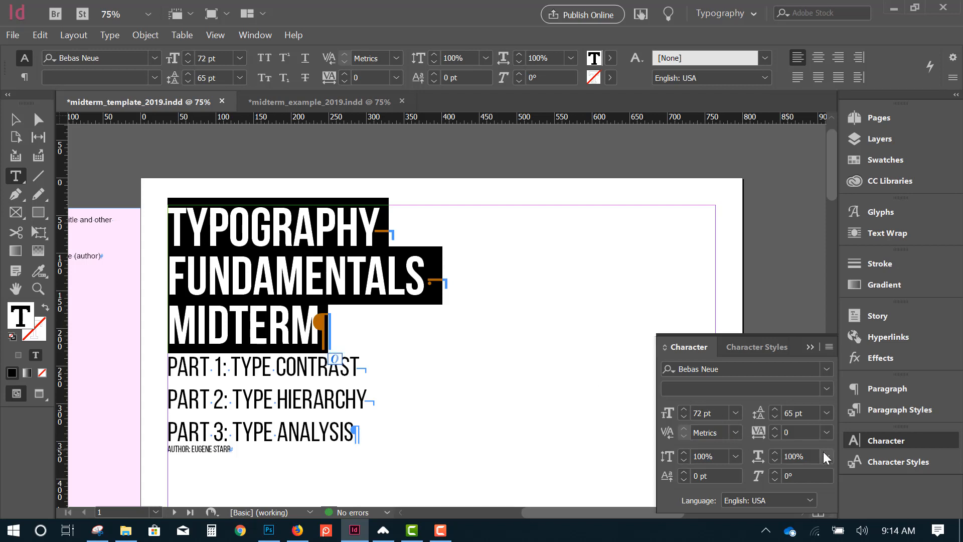
left_click(888, 390)
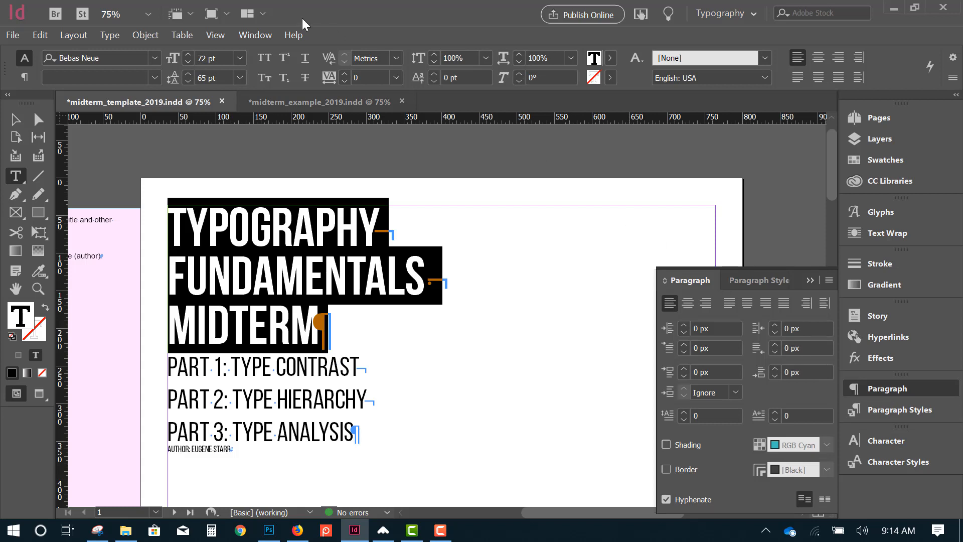
left_click(24, 77)
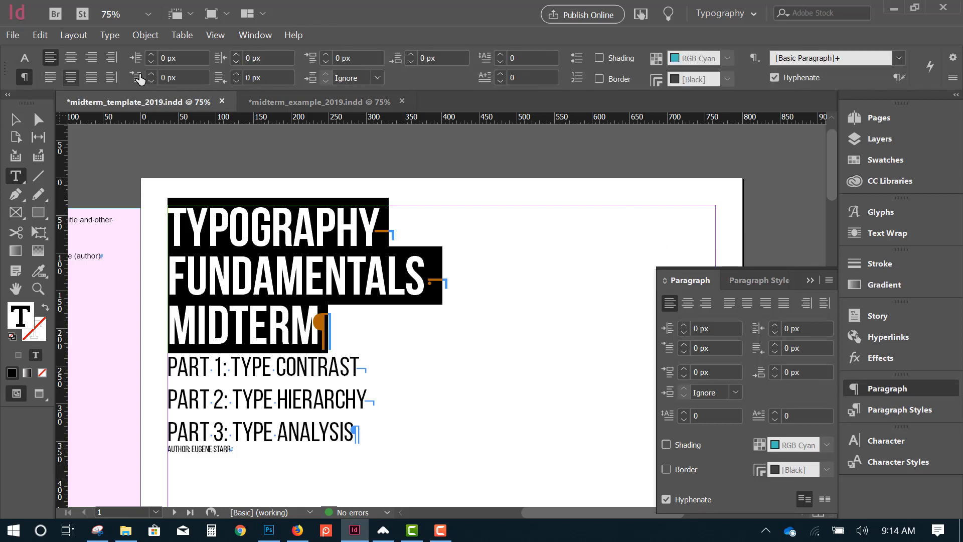
left_click(326, 54)
left_click(327, 55)
left_click(327, 55)
left_click(327, 55)
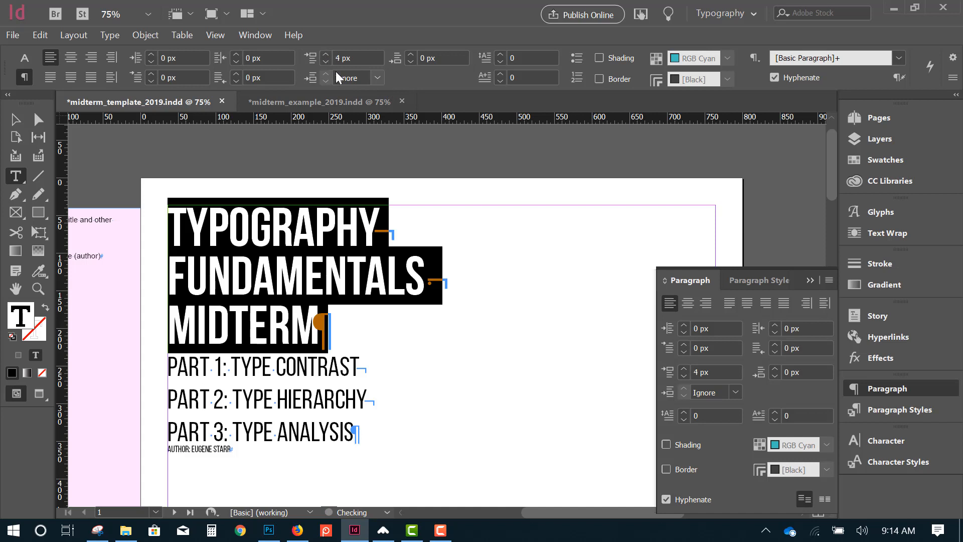
- Set the space after the "Typography Fundamentals Midterm" title paragraph to 10 px
left_click(411, 55)
left_click(411, 55)
left_click(411, 55)
left_click(411, 56)
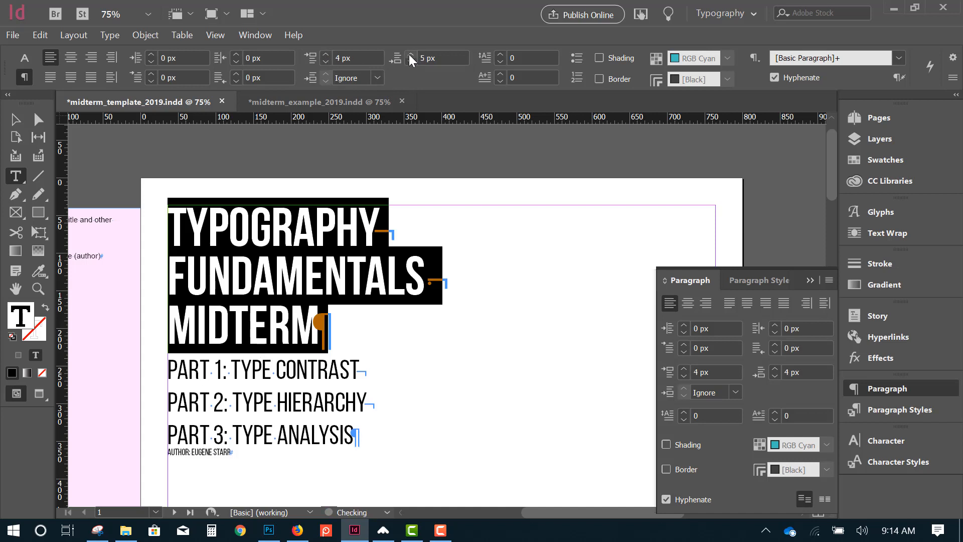
left_click(411, 55)
left_click(411, 55)
left_click(411, 56)
left_click(411, 55)
left_click(411, 55)
left_click(411, 55)
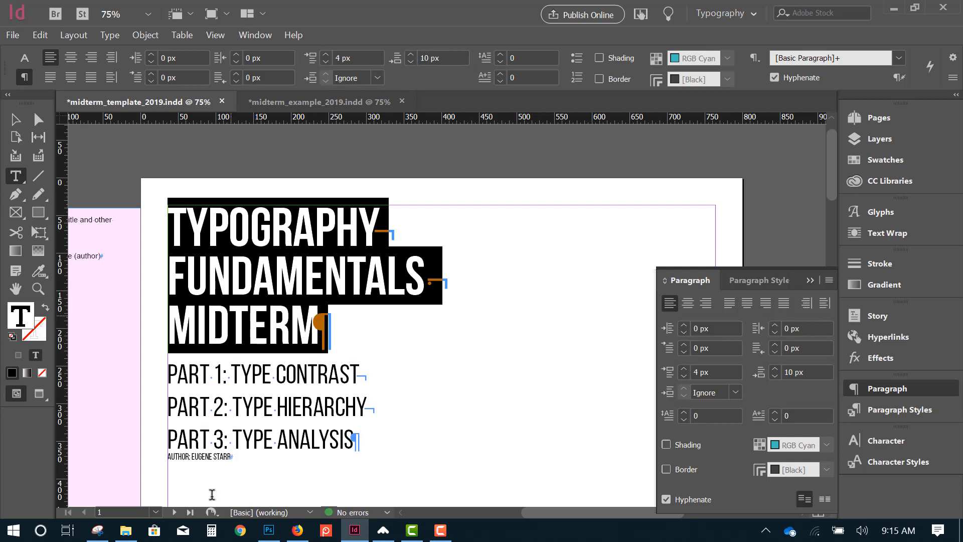
- Set the space after the "Part 3: Type Analysis" paragraph to 10 px
left_click(168, 457)
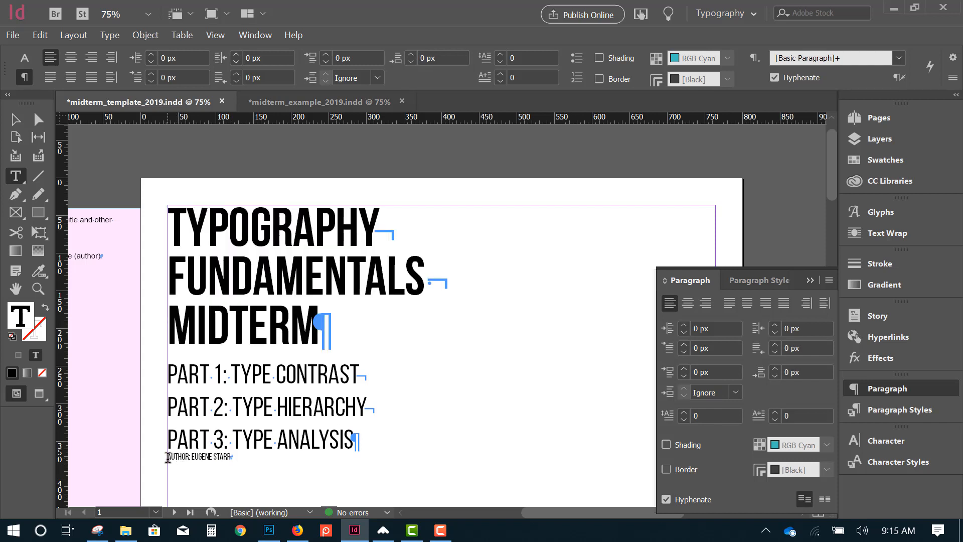
left_click_drag(169, 435, 370, 432)
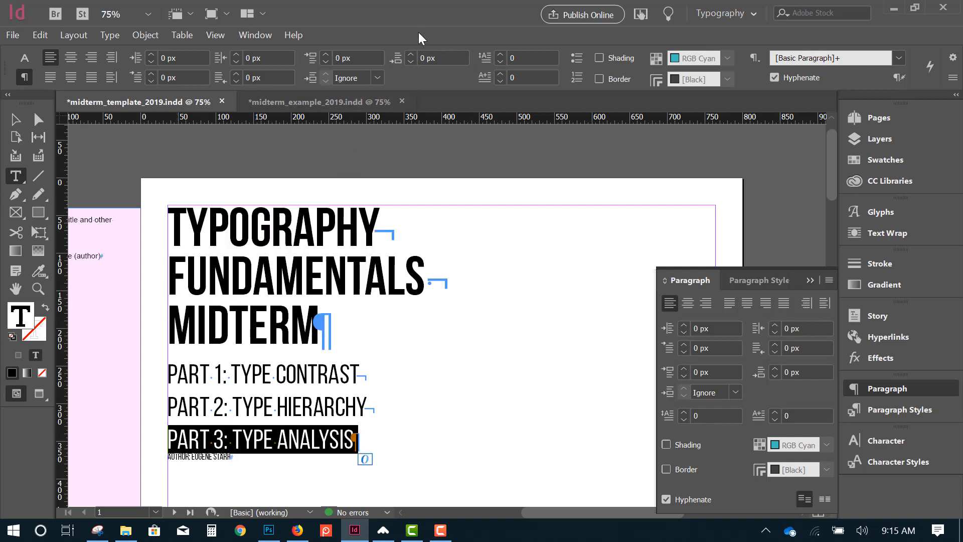
left_click(411, 55)
left_click(411, 55)
left_click(411, 55)
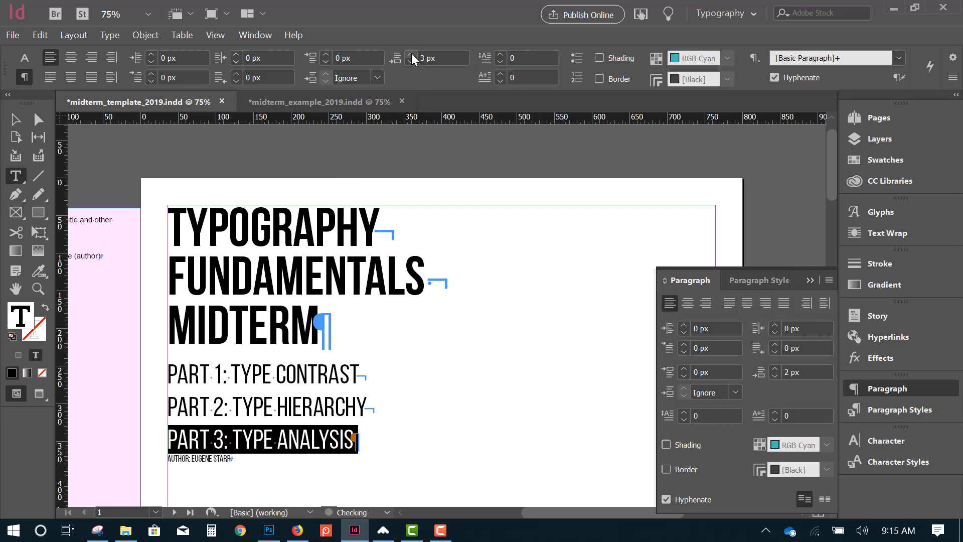
left_click(412, 55)
left_click(411, 55)
left_click(412, 56)
left_click(411, 55)
left_click(412, 55)
left_click(411, 55)
left_click(411, 56)
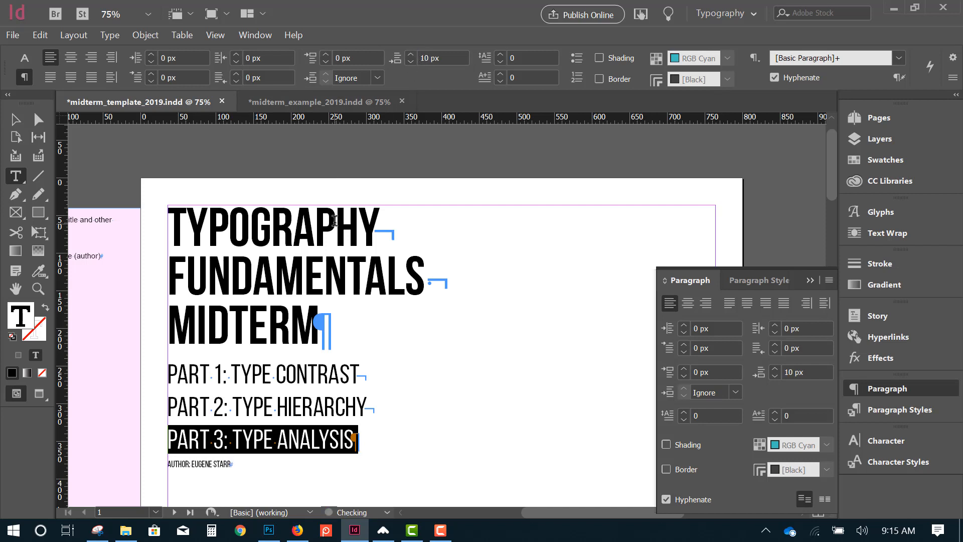
- Select the whole author line to check its paragraph spacing settings
left_click(299, 454)
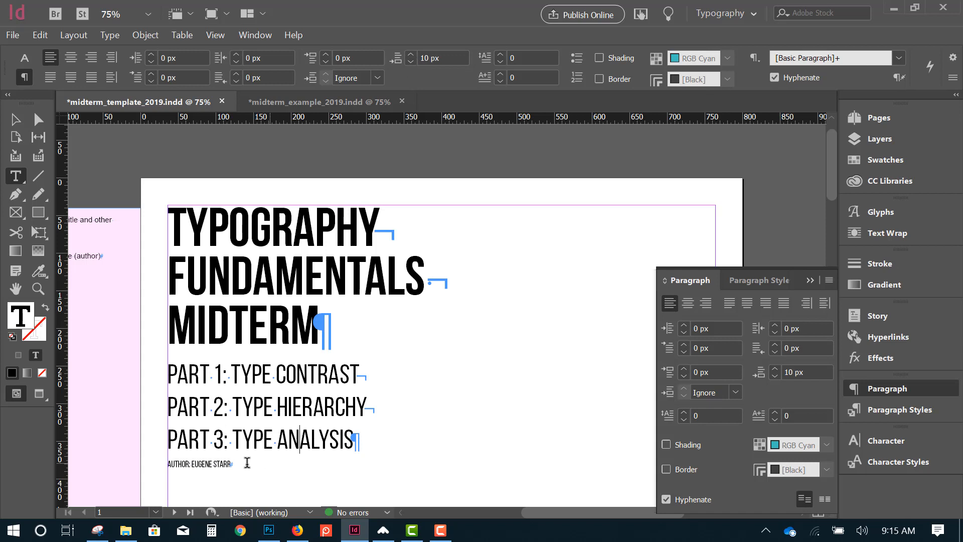
left_click(169, 443)
left_click_drag(167, 465, 265, 464)
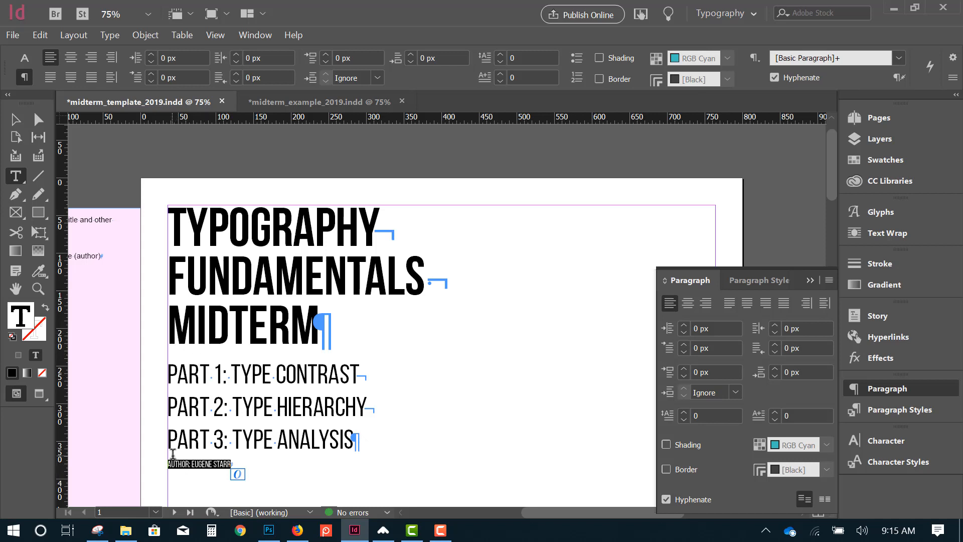
left_click(173, 453)
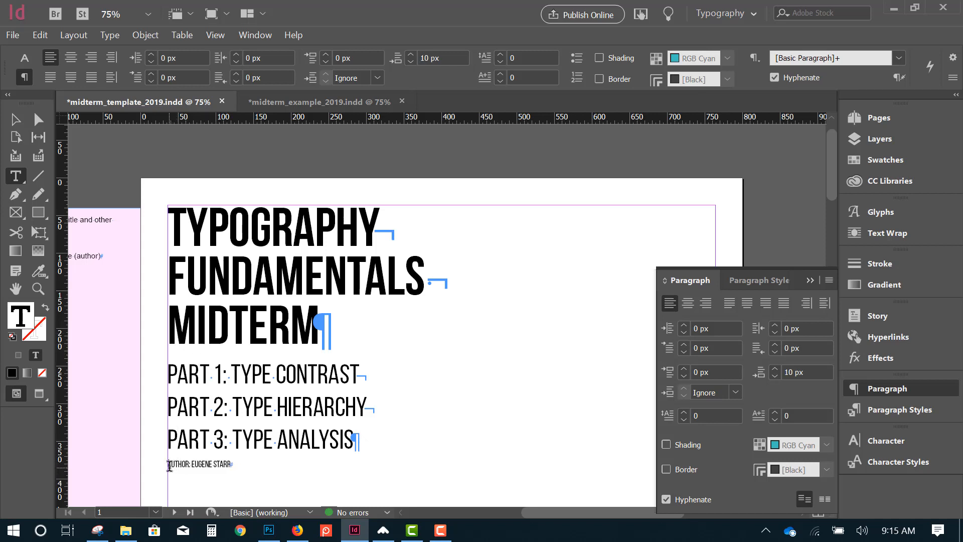
left_click_drag(169, 466, 308, 463)
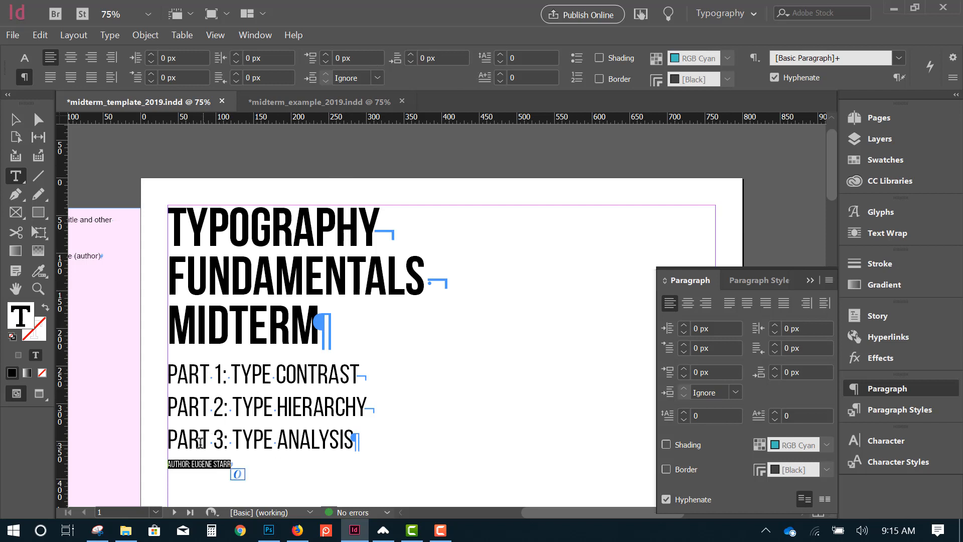
- Increase the space after the "Part 3: Type Analysis" paragraph to 20 px
left_click_drag(169, 442, 420, 437)
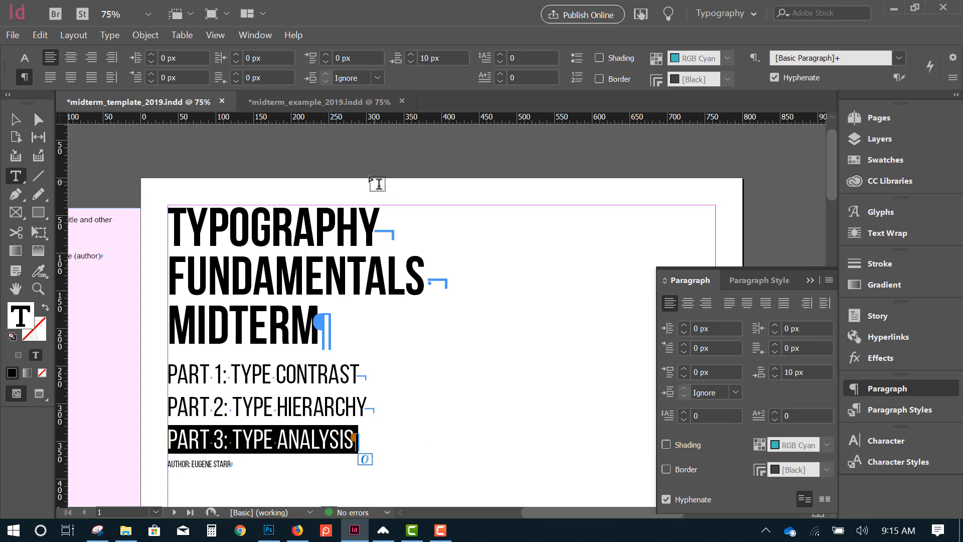
left_click(411, 54)
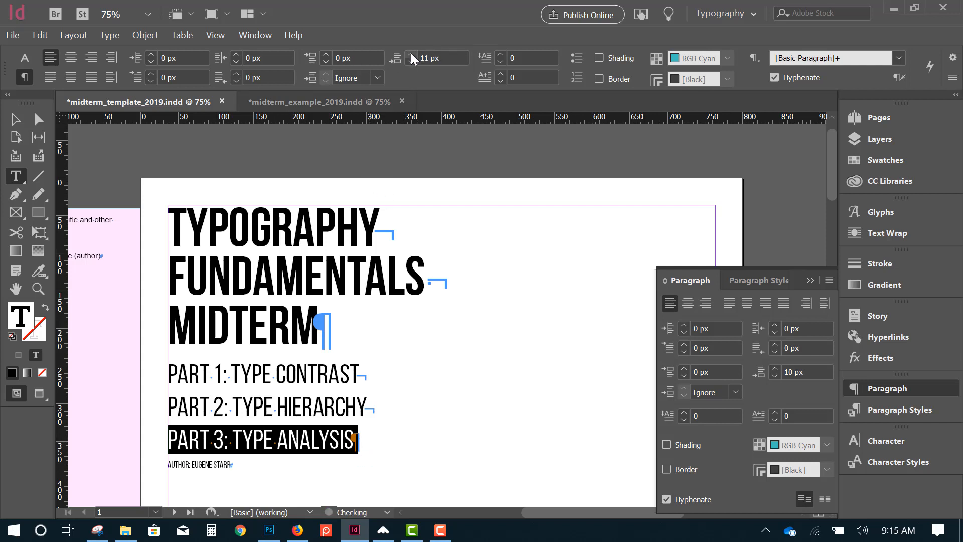
left_click(411, 55)
left_click(412, 55)
left_click(411, 55)
left_click(411, 55)
left_click(412, 55)
left_click(411, 63)
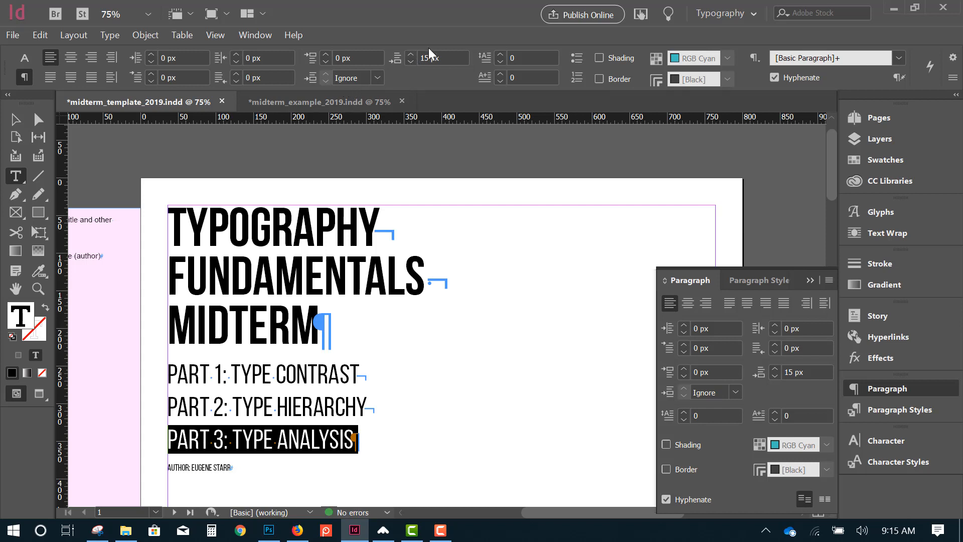
left_click(414, 54)
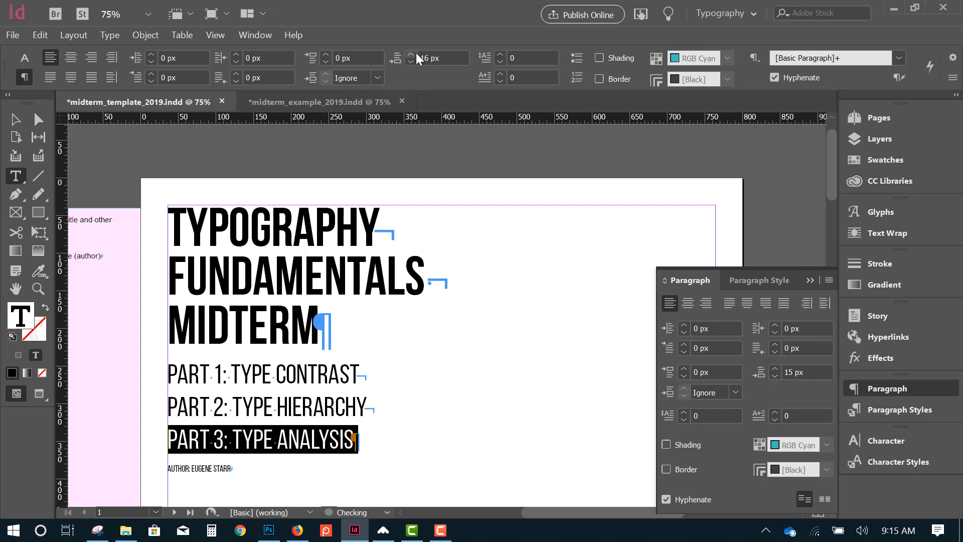
left_click(415, 54)
left_click(415, 54)
left_click(415, 54)
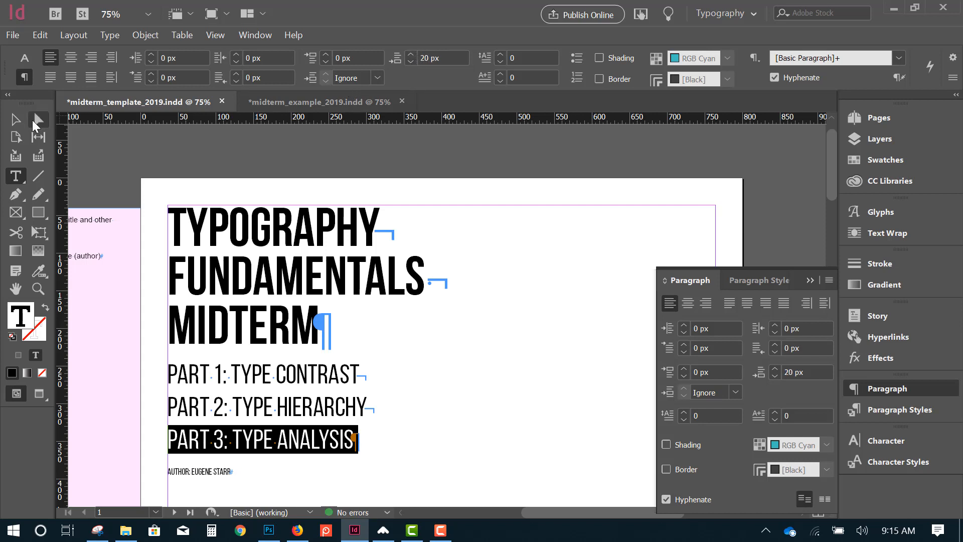
- Draw a square about 20 px wide in the gap between "Midterm" and "Part 1", filled black without a stroke
left_click(16, 119)
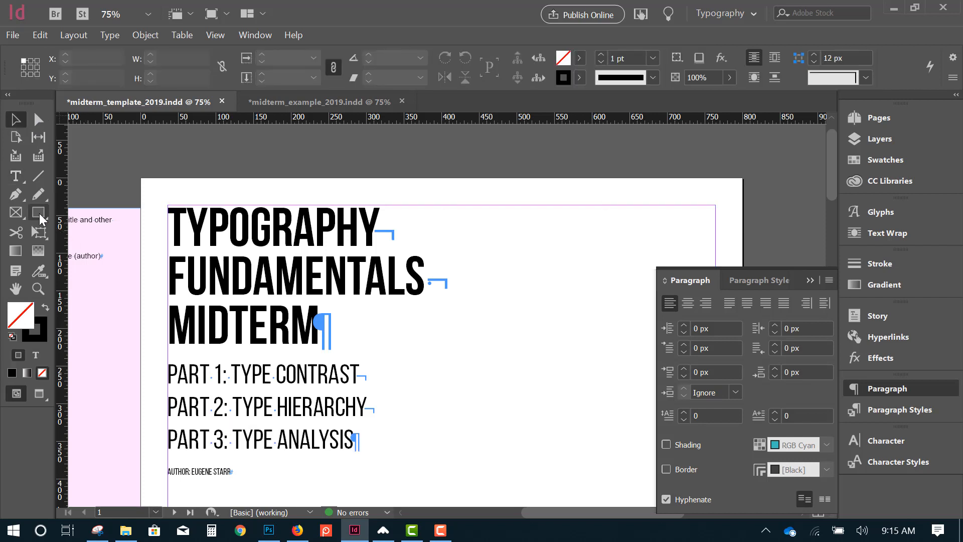
left_click(39, 213)
left_click_drag(173, 348, 195, 358)
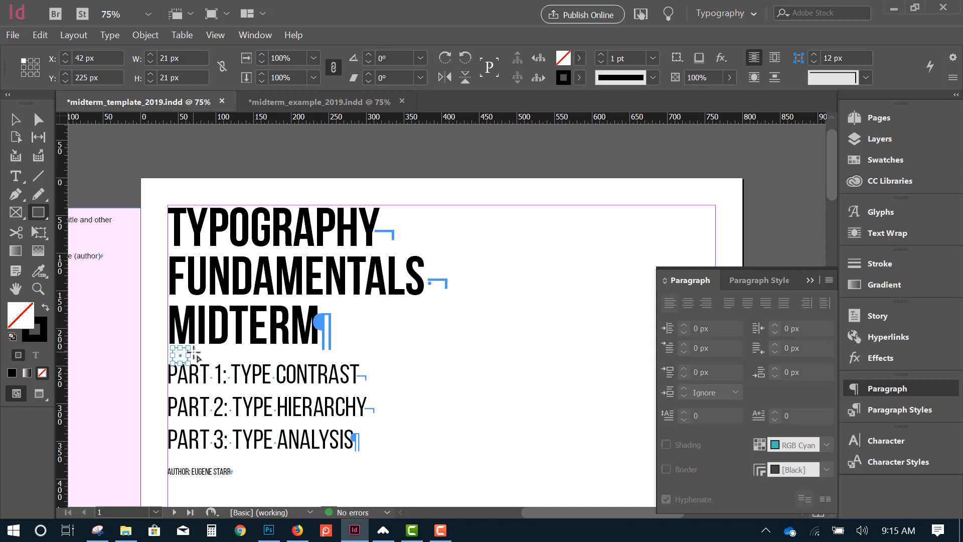
left_click(45, 308)
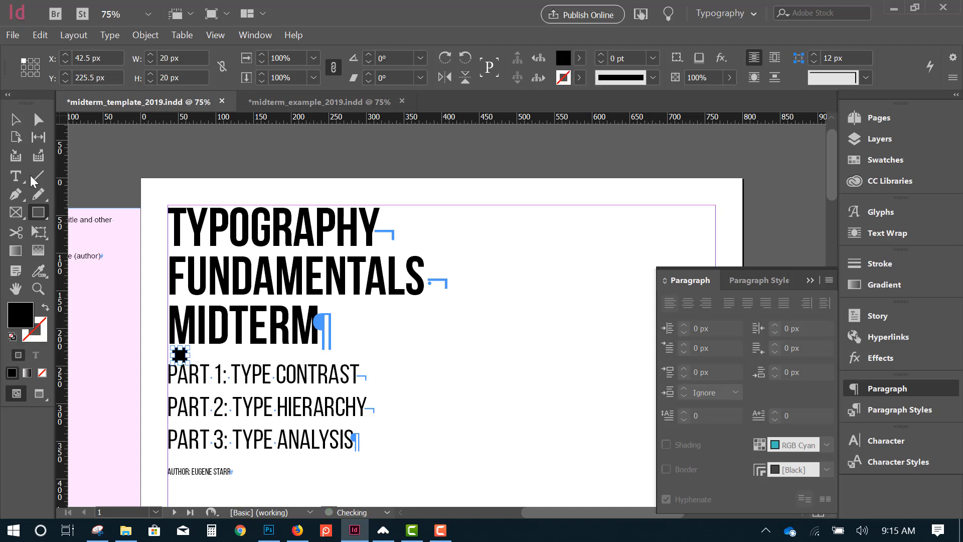
- Copy the black square straight down into the gap between the "Part 3" line and the author line to compare both gaps
left_click(15, 120)
left_click(355, 377)
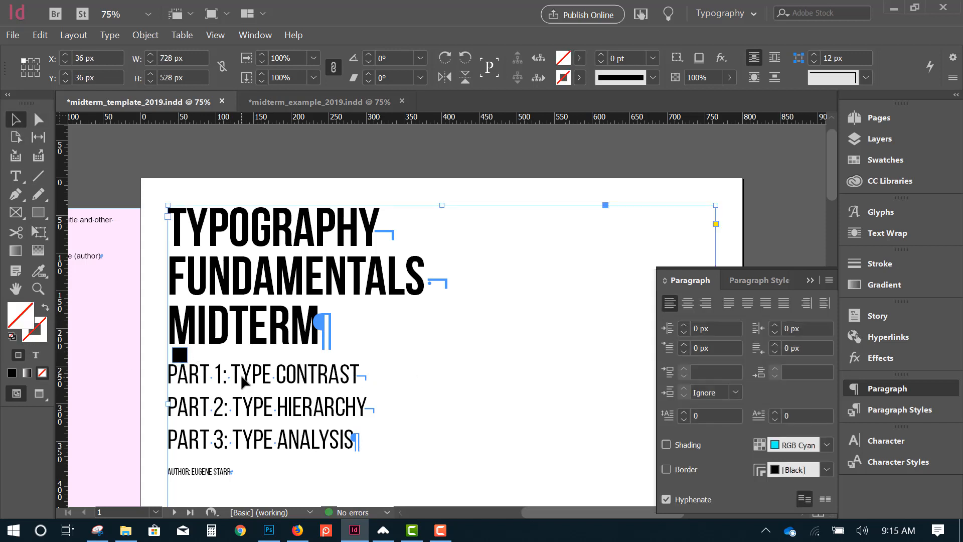
left_click(179, 355)
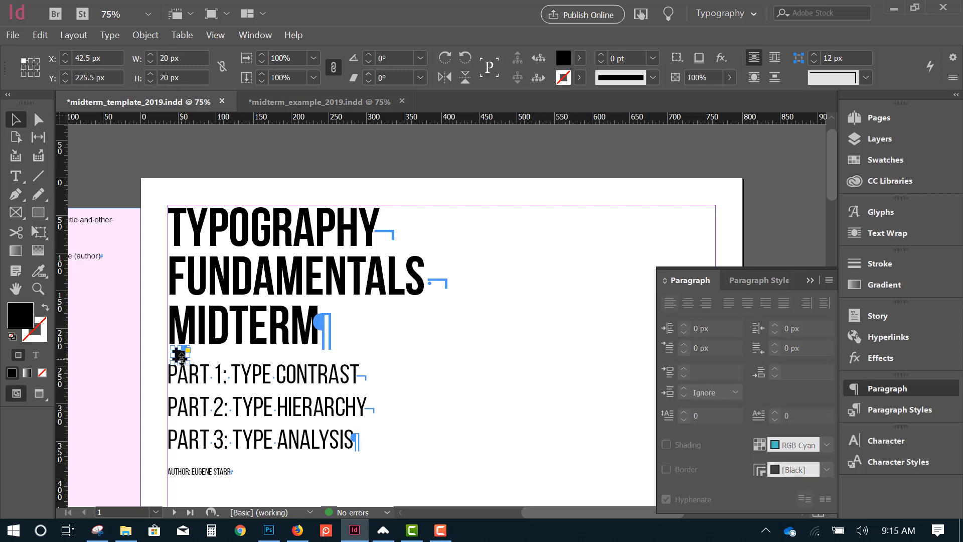
left_click(182, 357, "ctrl")
left_click(366, 369, "ctrl")
left_click_drag(364, 424, 50, 401)
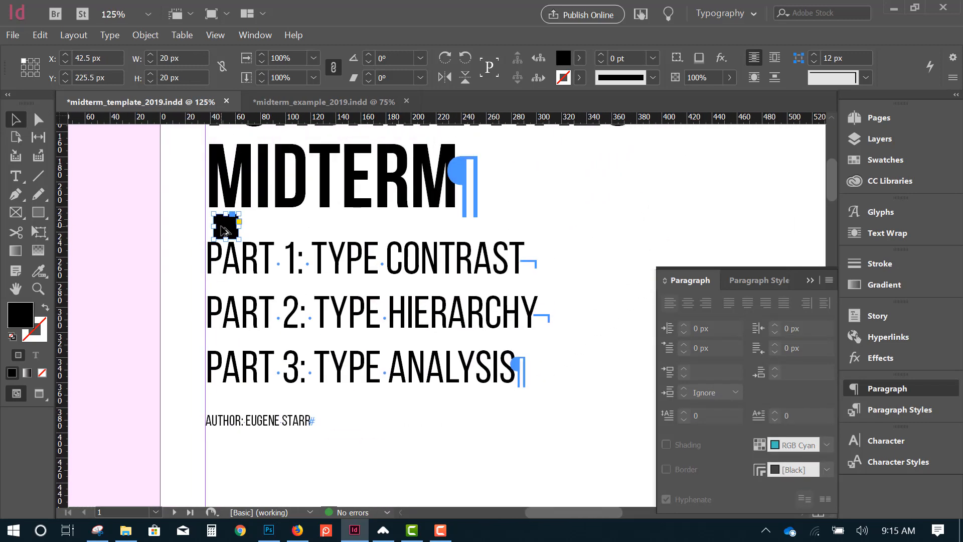
left_click_drag(224, 230, 224, 402)
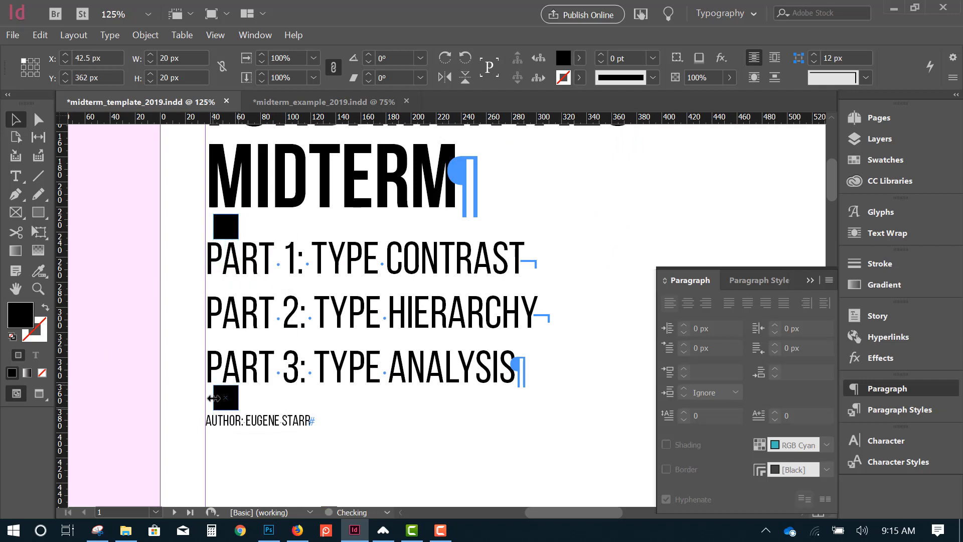
- Delete both black spacing squares from the page
left_click(400, 423)
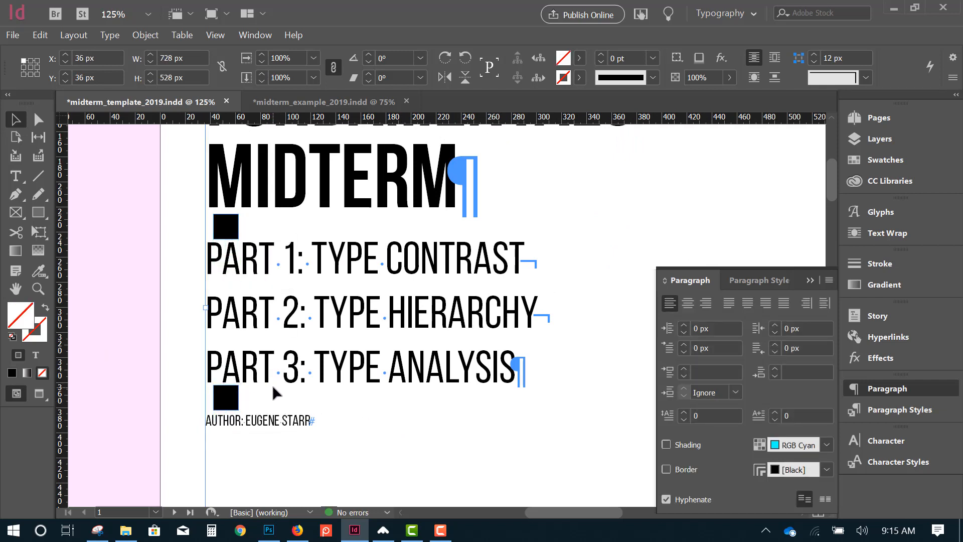
left_click(225, 396)
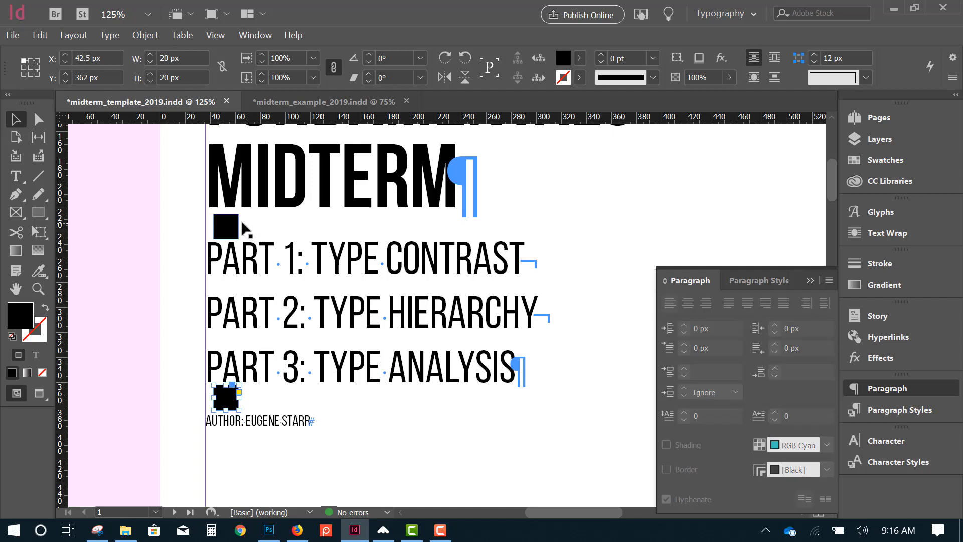
left_click(240, 230, "shift")
key("Delete")
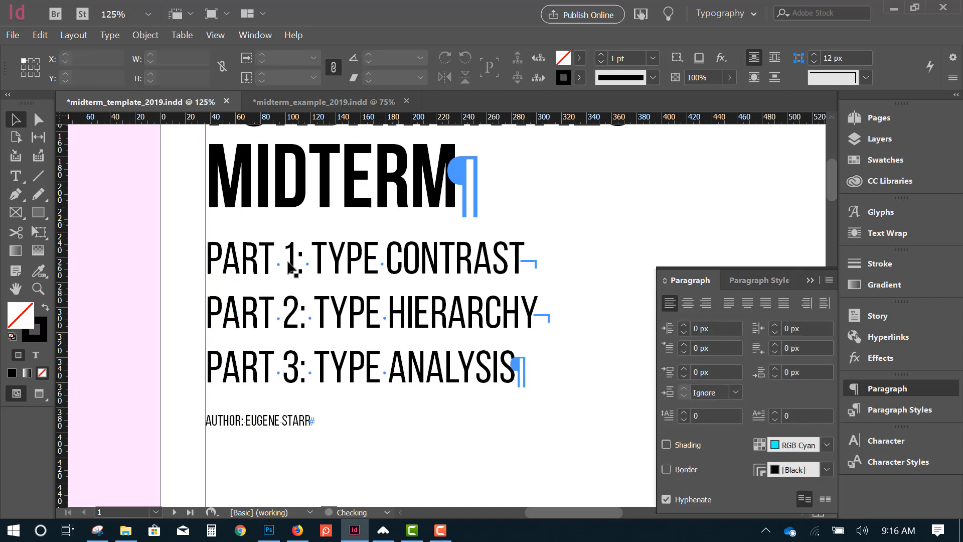
- Set the whole author line to a font size of 24 pt
double_click(288, 425)
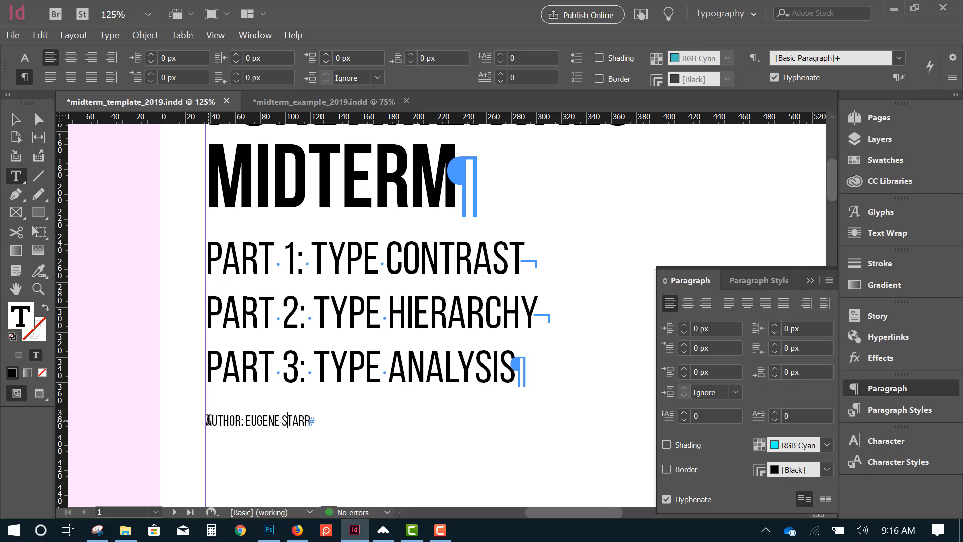
left_click_drag(207, 420, 374, 423)
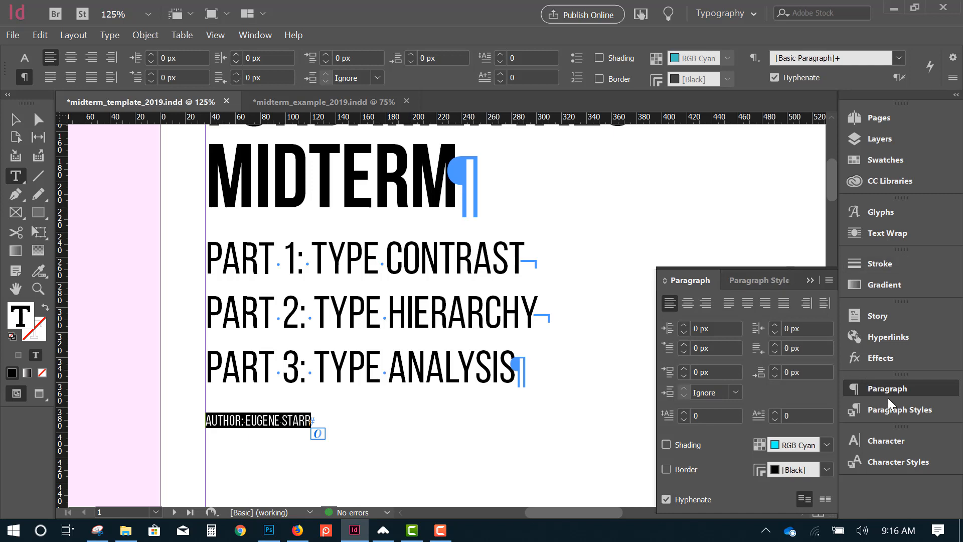
left_click(25, 57)
left_click(240, 58)
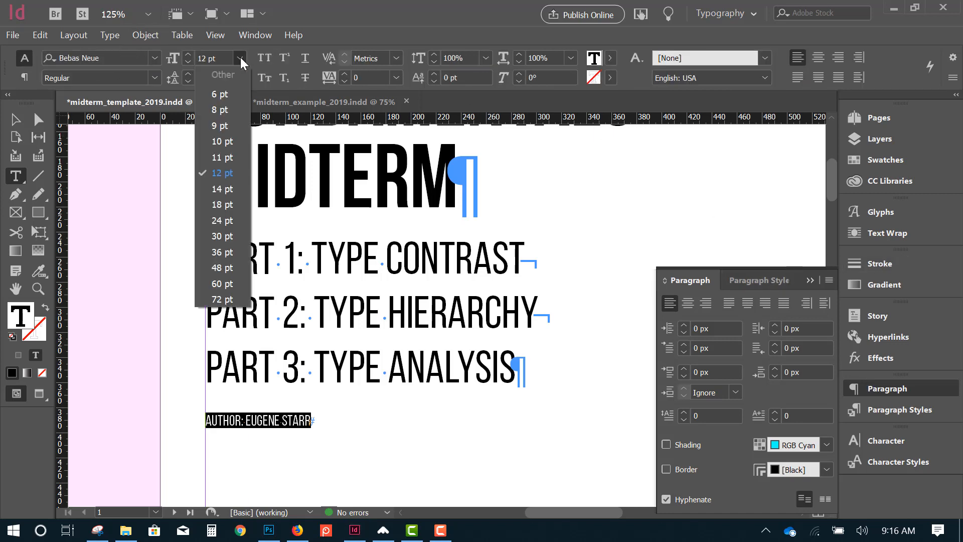
left_click(234, 222)
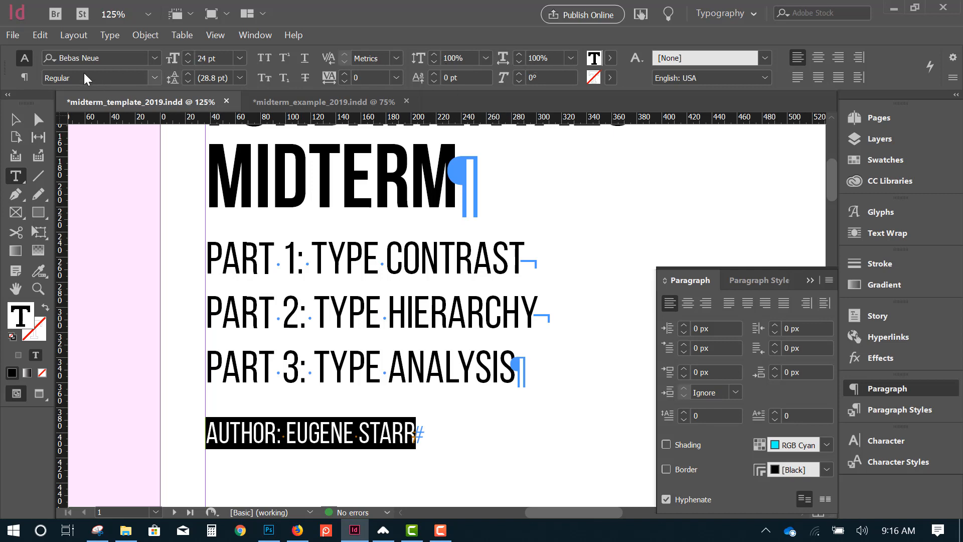
- Reduce the space after the "Part 3: Type Analysis" paragraph to 17 px
left_click(24, 77)
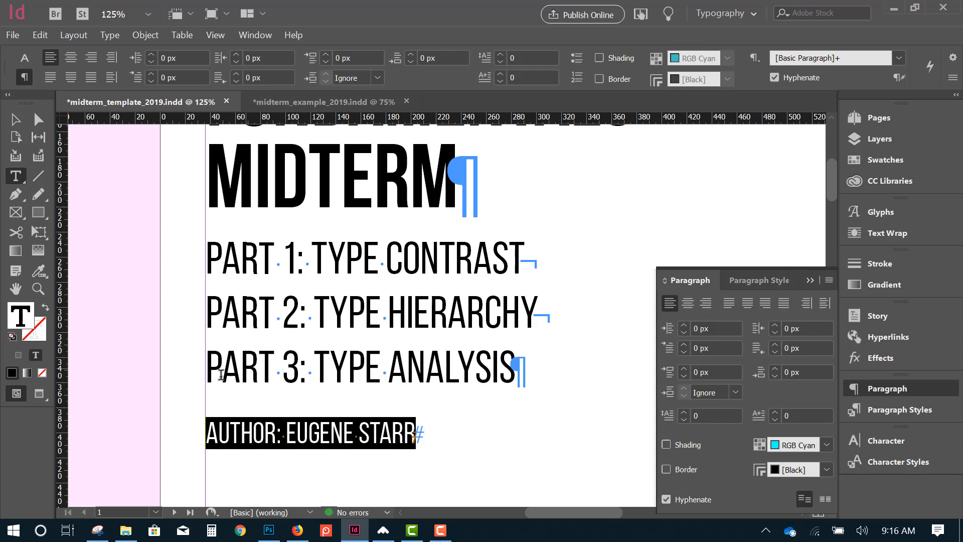
left_click_drag(211, 375, 522, 374)
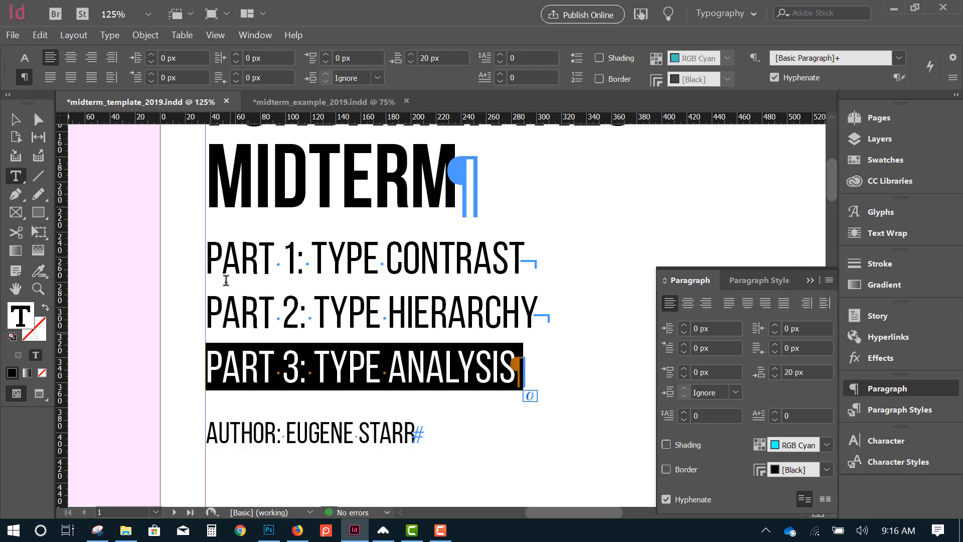
left_click(412, 62)
left_click(413, 61)
left_click(413, 62)
left_click(412, 62)
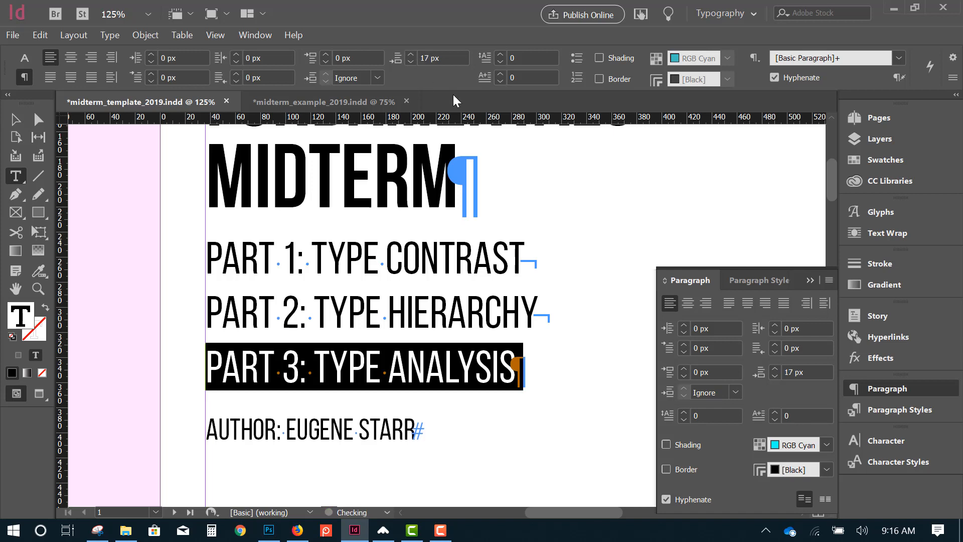
left_click(16, 119)
left_click(143, 180)
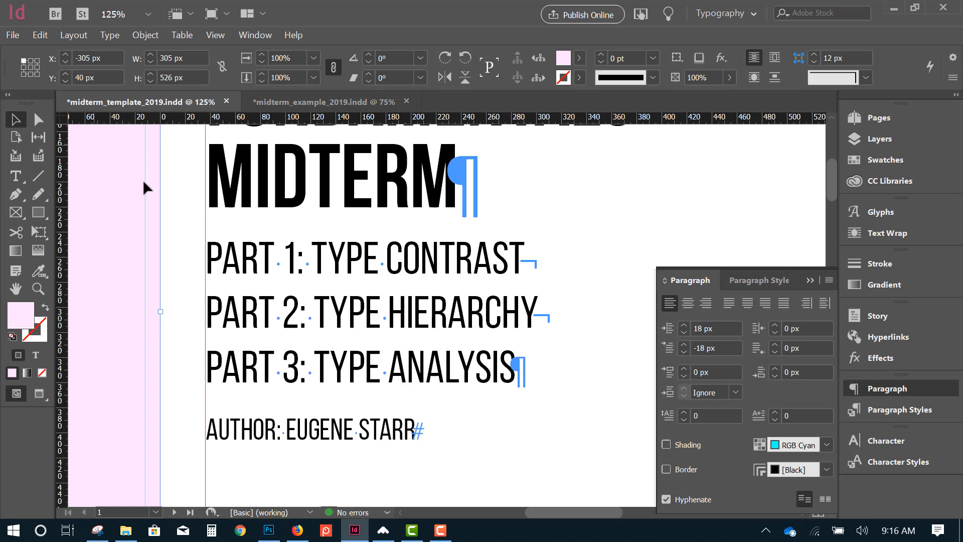
- Right-align all the text in the title slide's text frame, from the title down to the author line
left_click(422, 285, "ctrl+alt")
left_click(422, 285, "ctrl+alt")
left_click_drag(525, 306, 362, 286)
left_click(440, 299, "ctrl+alt")
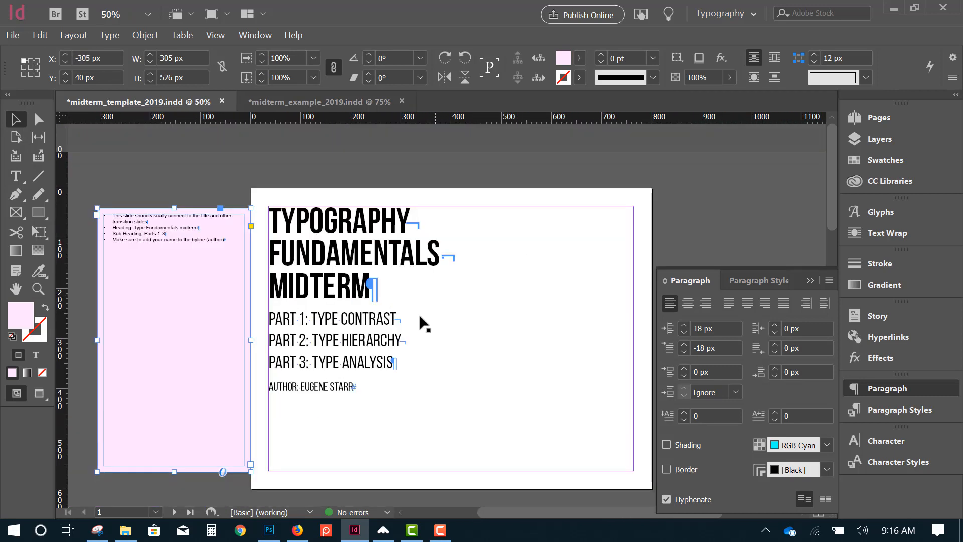
left_click(346, 391)
double_click(357, 387)
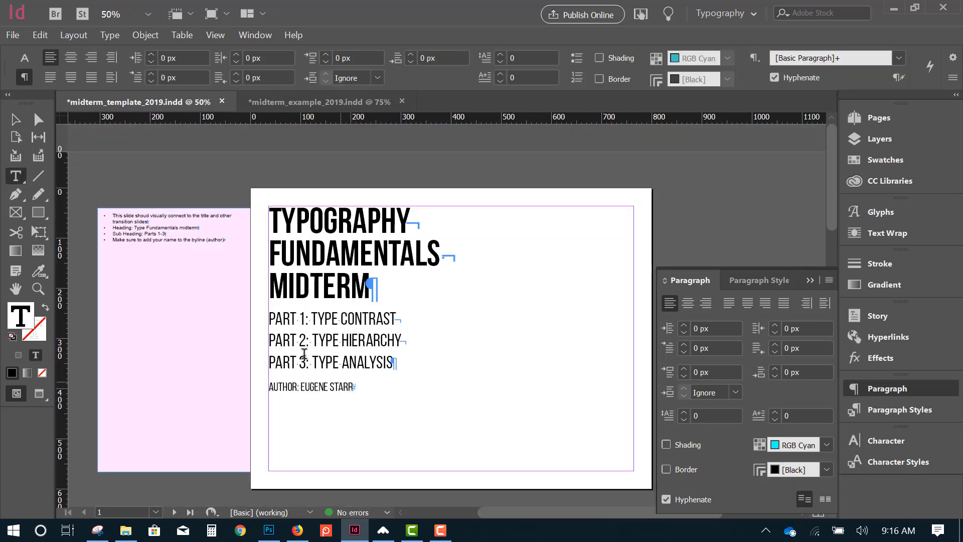
left_click_drag(273, 221, 405, 421)
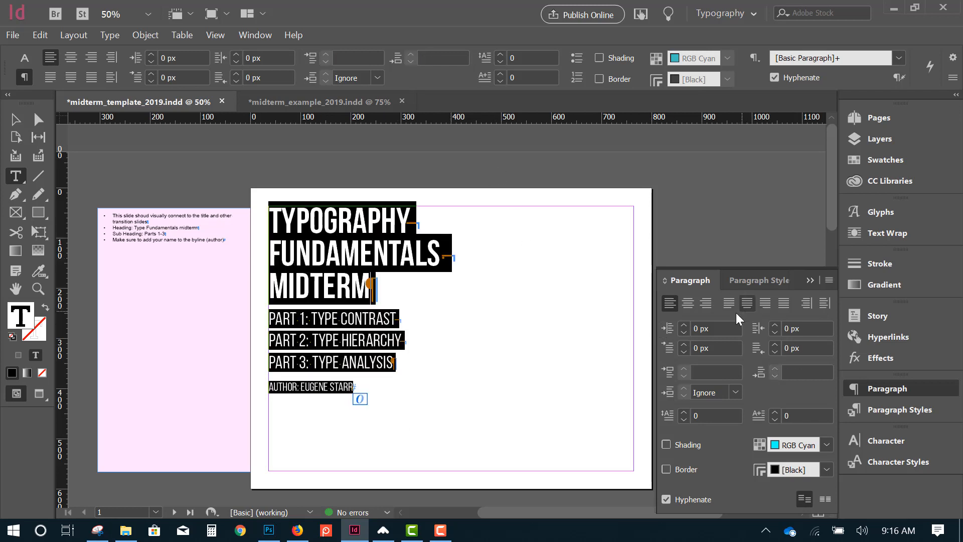
left_click(707, 303)
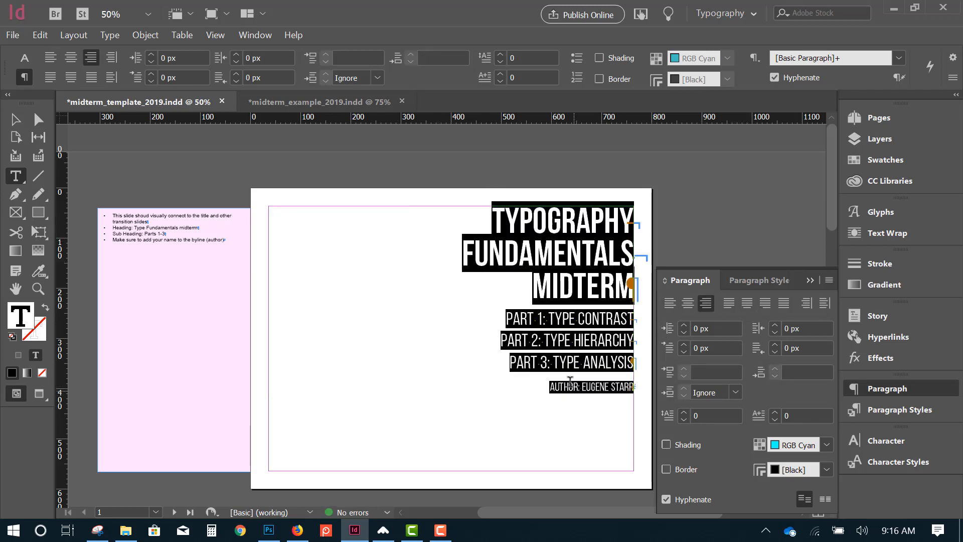
left_click(552, 375)
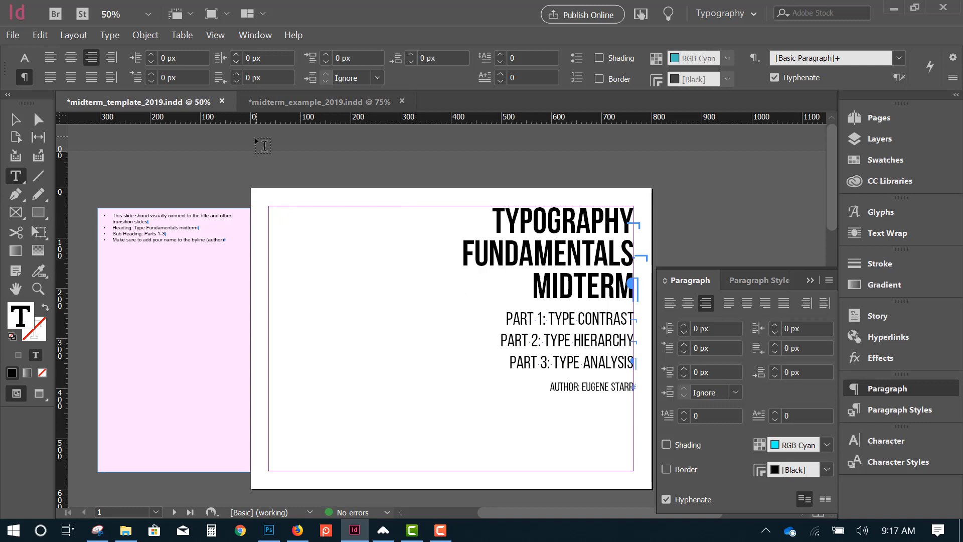
- Check the title colours in midterm_example_2019.indd and colour the word "Midterm" in the template with the RGB Cyan swatch
left_click(289, 103)
scroll(450, 201, "up", 5)
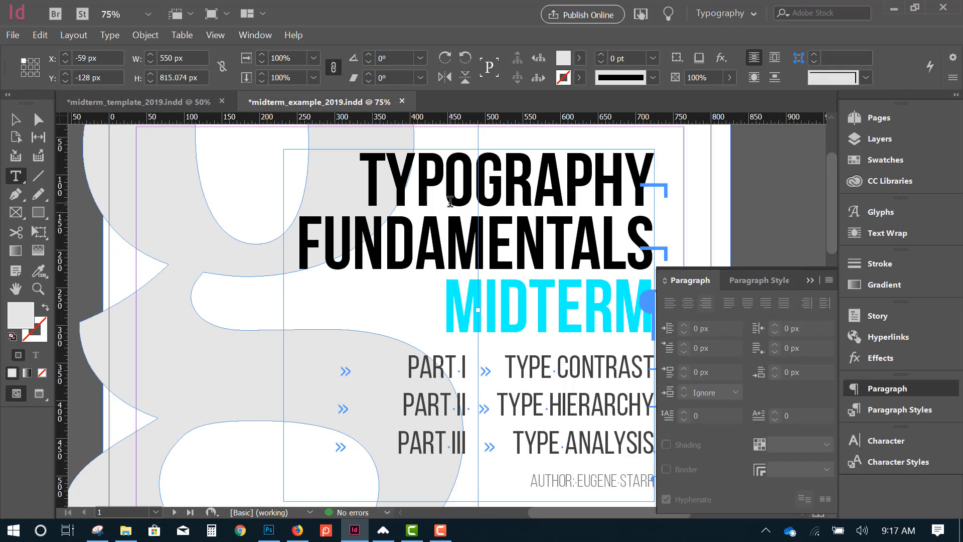
left_click(169, 102)
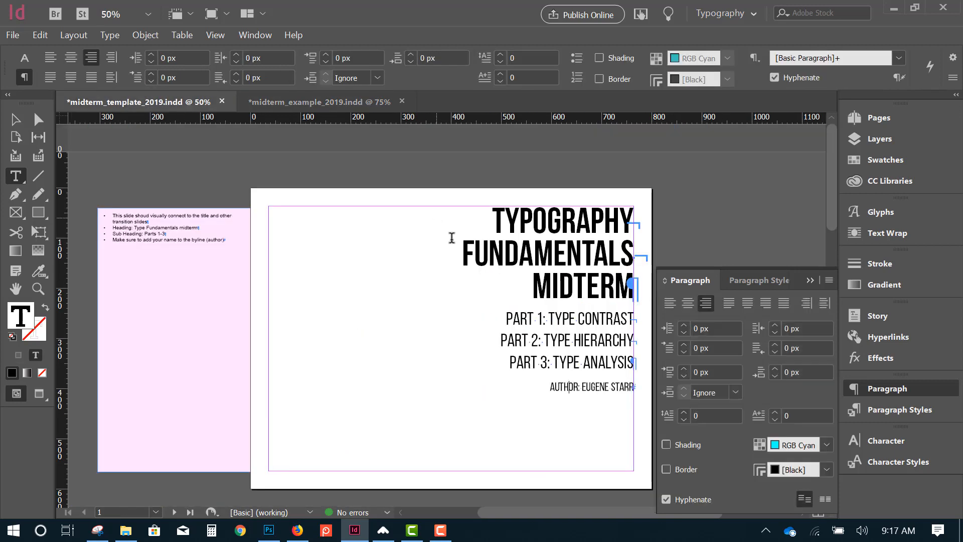
left_click_drag(529, 284, 640, 290)
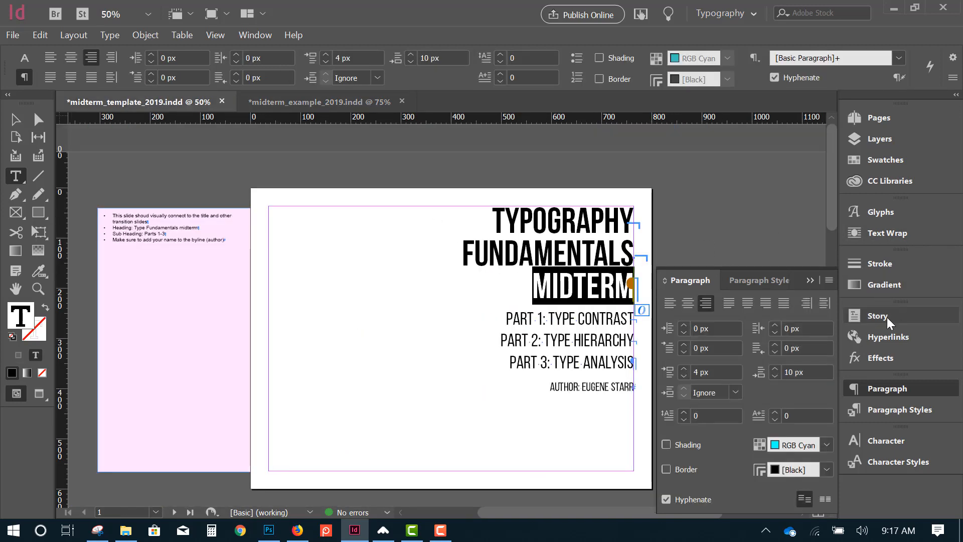
left_click(872, 162)
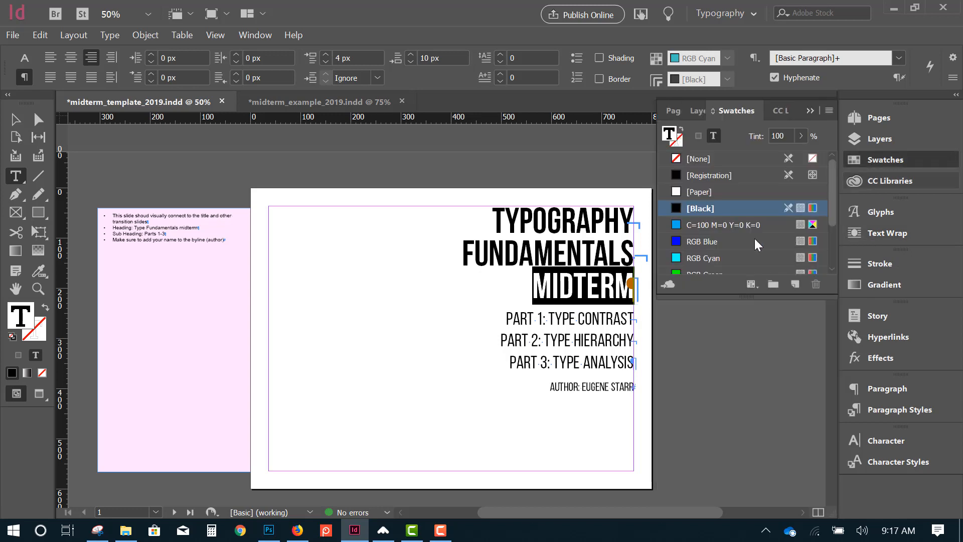
left_click(677, 259)
key("Left")
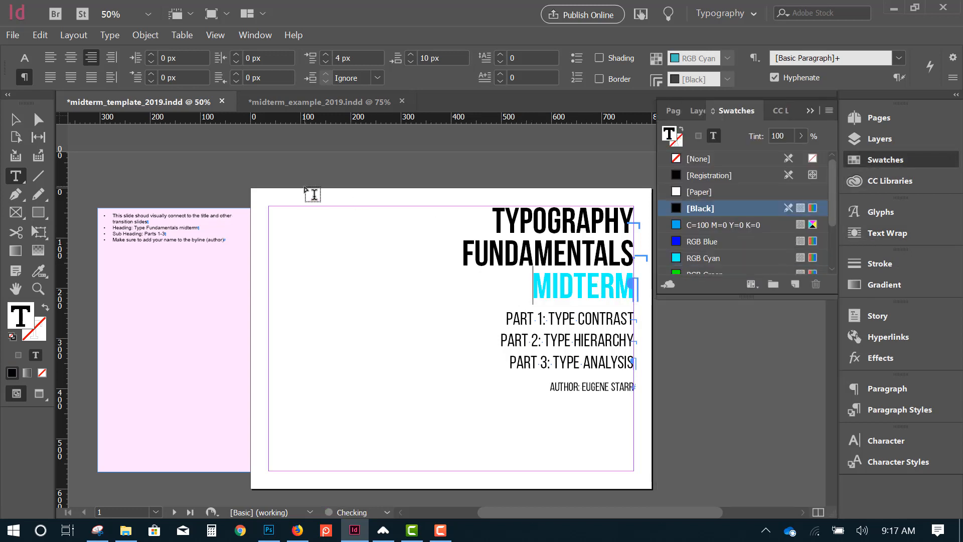
- Check the example layout again, and narrow the template's title text frame from its left side to about the middle of the page
left_click(318, 101)
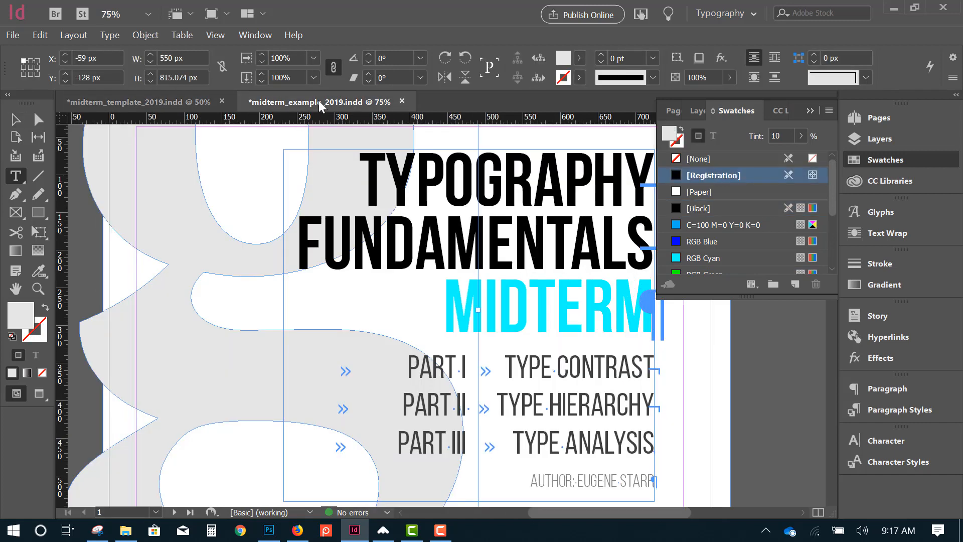
left_click(146, 103)
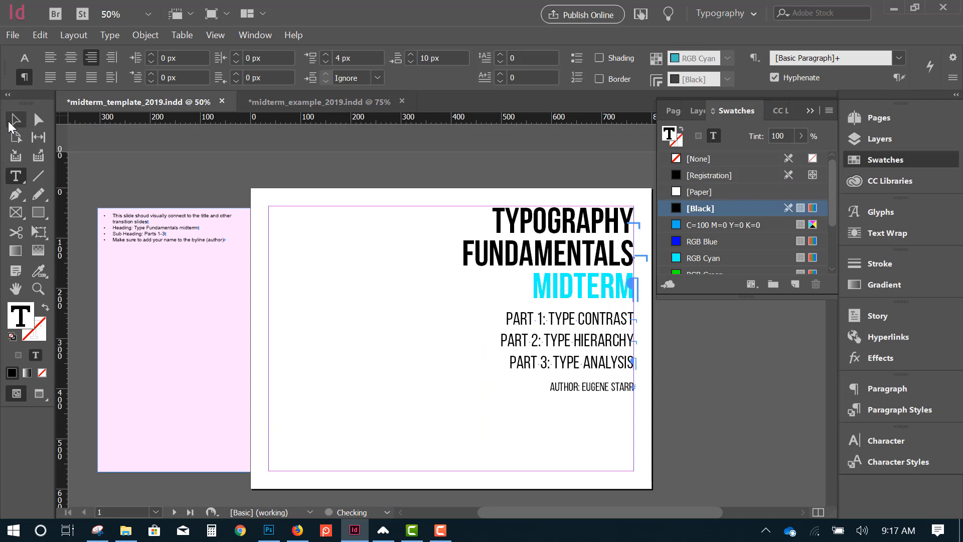
left_click(12, 120)
left_click(143, 198)
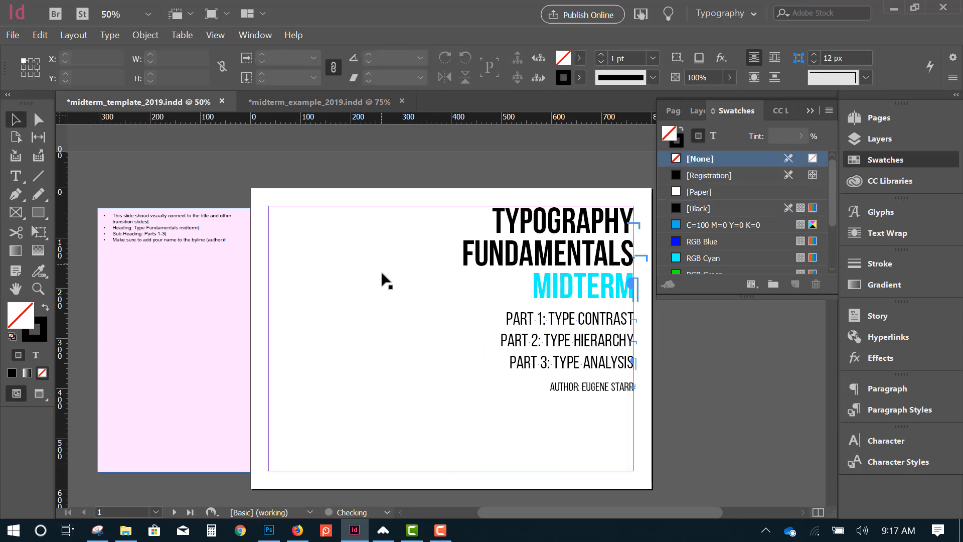
left_click(506, 344, "ctrl+alt")
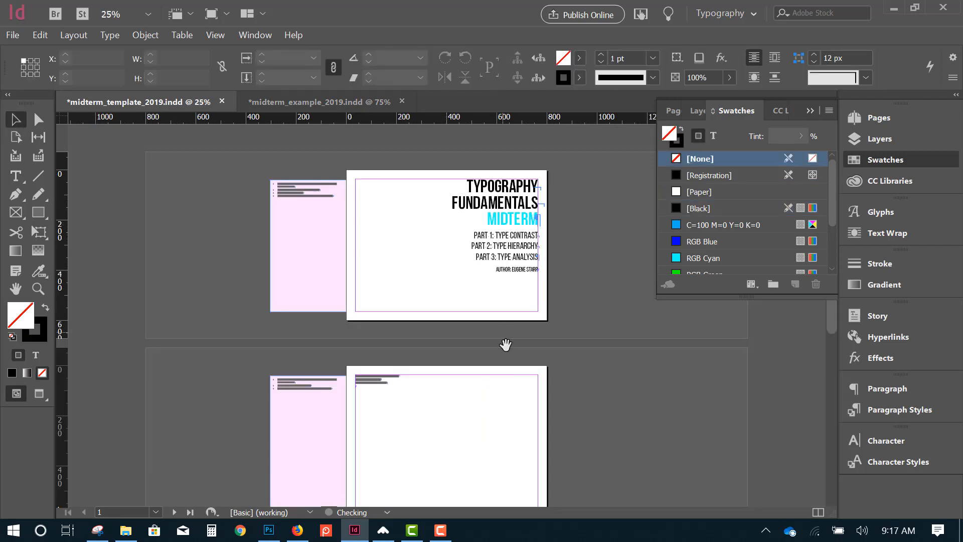
left_click(526, 272, "ctrl")
left_click_drag(371, 282, 411, 318)
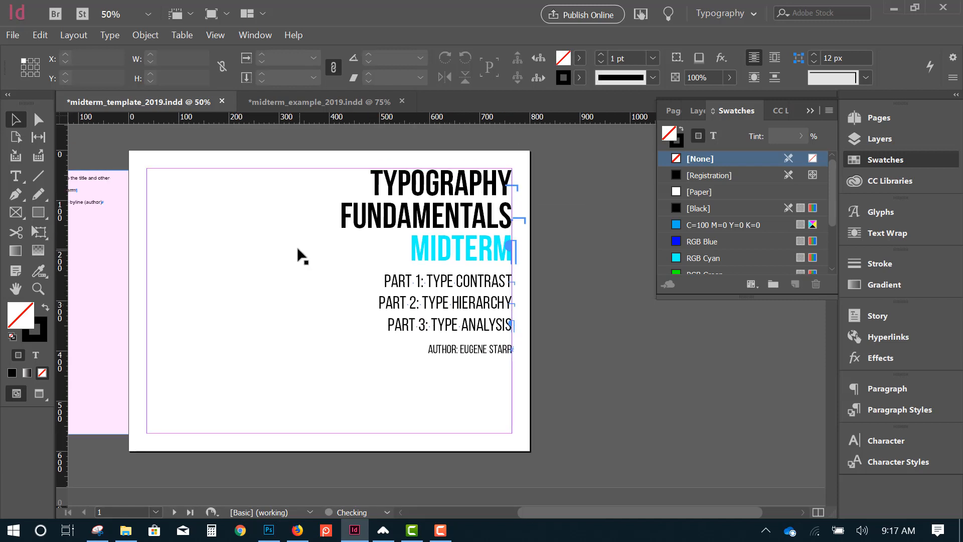
left_click(402, 220)
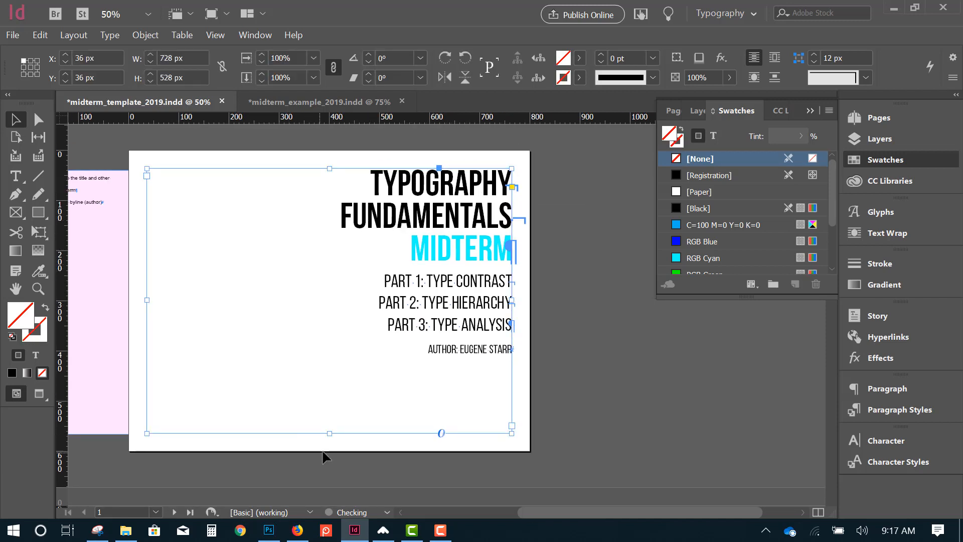
left_click_drag(147, 300, 325, 299)
left_click(225, 296)
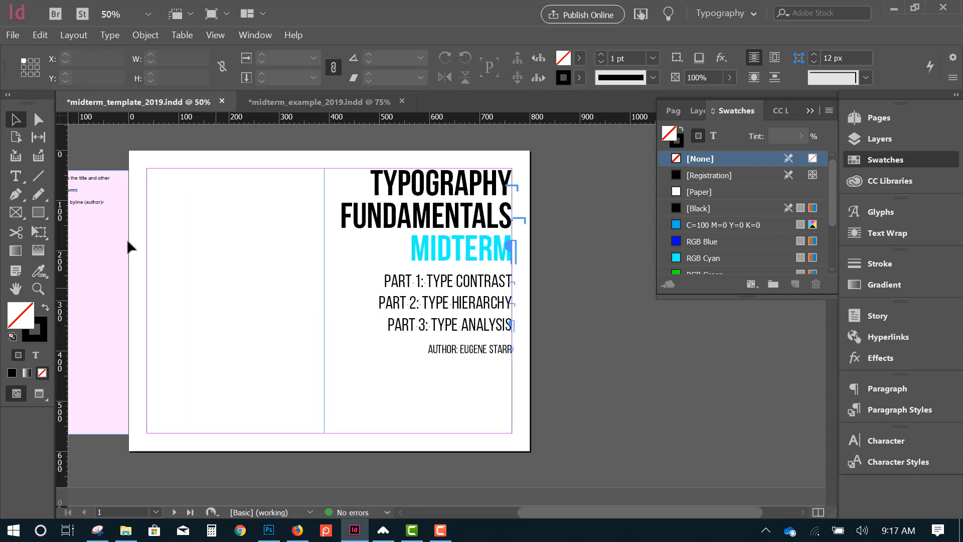
- Create a roughly square text frame in the empty left half of the page containing a lowercase "g"
left_click(19, 180)
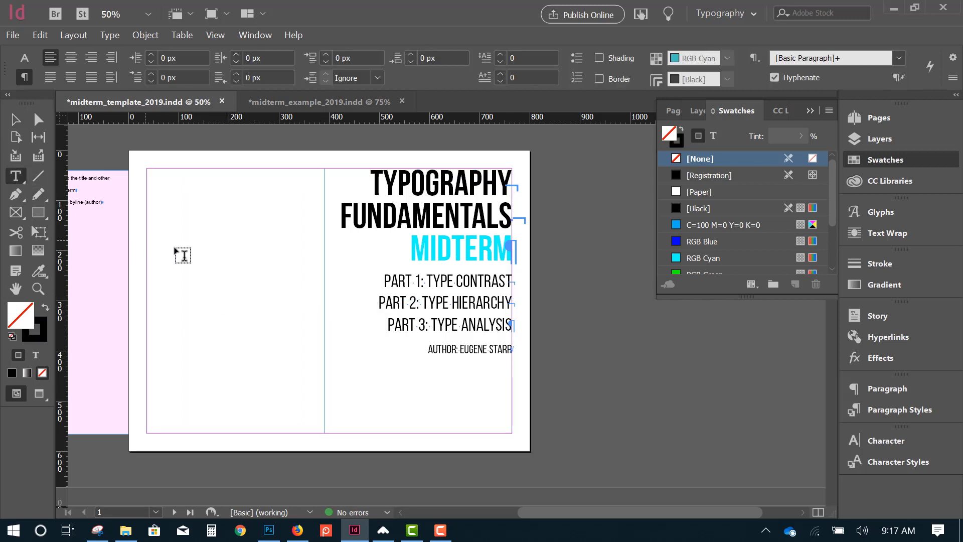
left_click_drag(157, 216, 277, 336)
type("8")
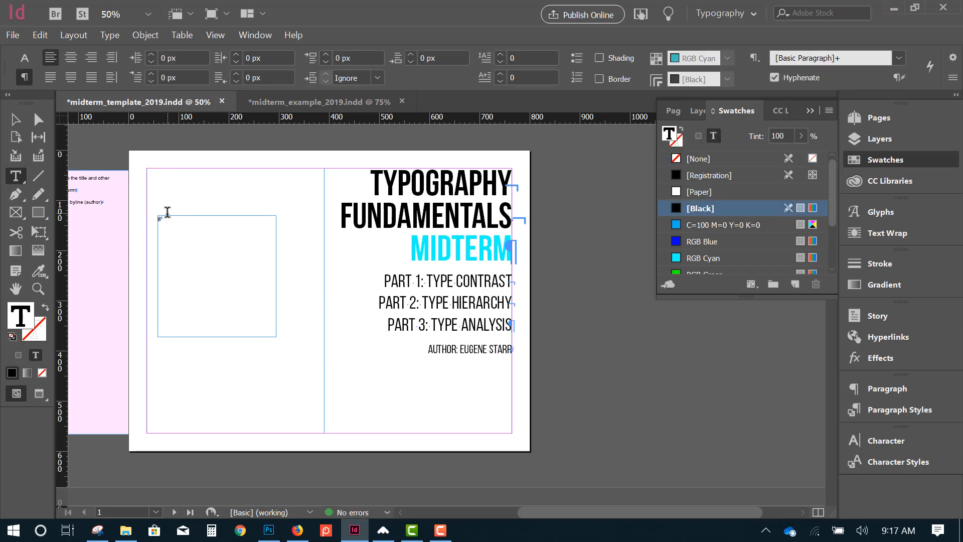
- Enlarge the letter "g" step by step until it nearly fills the height of its text frame
left_click_drag(158, 220, 140, 224)
key("ctrl+shift+period")
key("ctrl+shift+period")
key("ctrl+shift+period")
key("ctrl+shift+period")
key("ctrl+shift+period")
key("ctrl+shift+period")
key("ctrl+shift+period")
key("ctrl+shift+period")
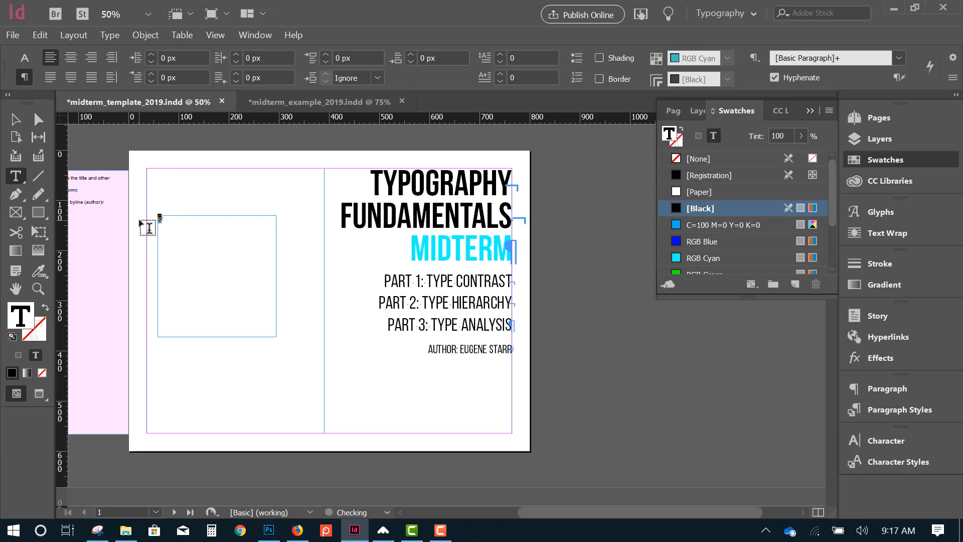
key("ctrl+shift+period")
key("ctrl+shift+period")
key("ctrl+shift+period")
key("ctrl+shift+period")
key("ctrl+shift+period")
key("ctrl+shift+period")
key("ctrl+shift+period")
key("ctrl+shift+period")
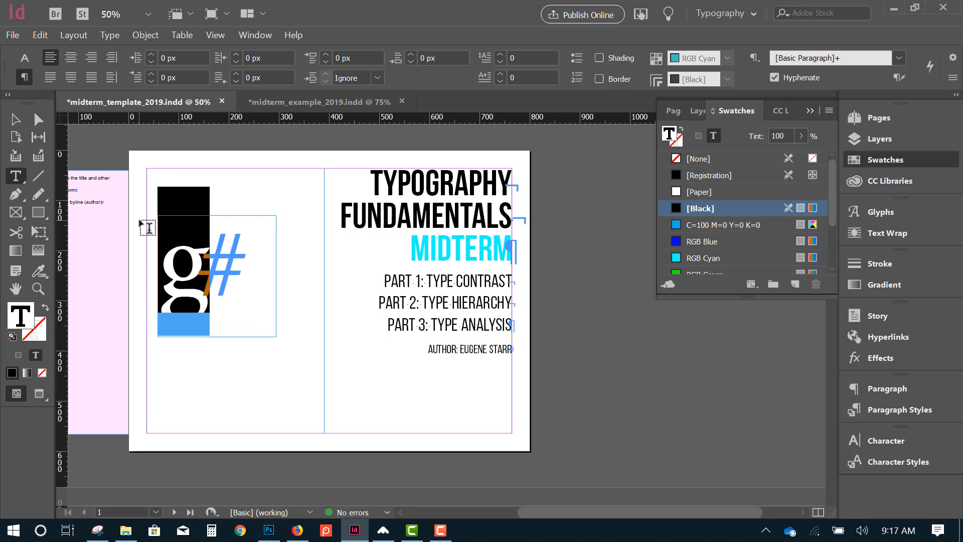
- Convert the text frame with the letter "g" to outlines
left_click(15, 119)
left_click(125, 160)
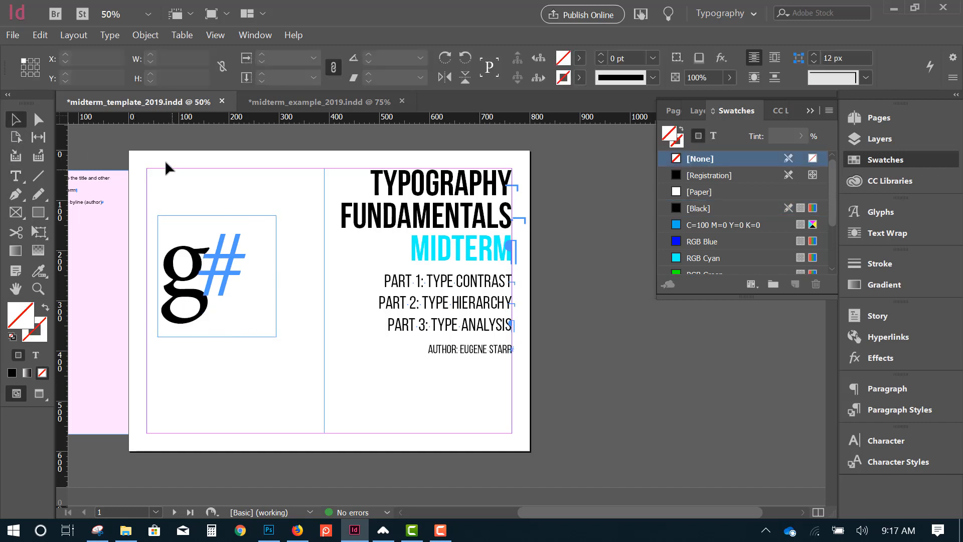
right_click(186, 263)
left_click(186, 259)
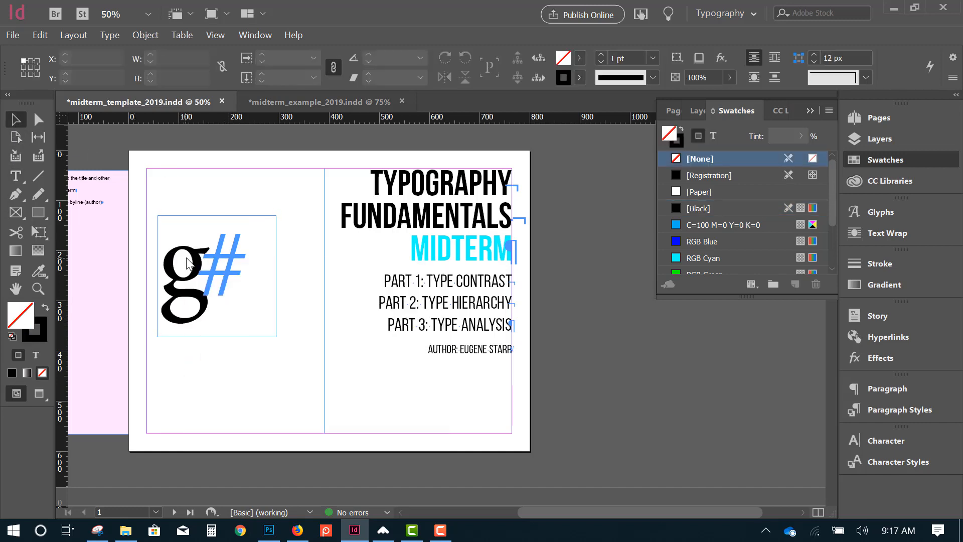
left_click(111, 37)
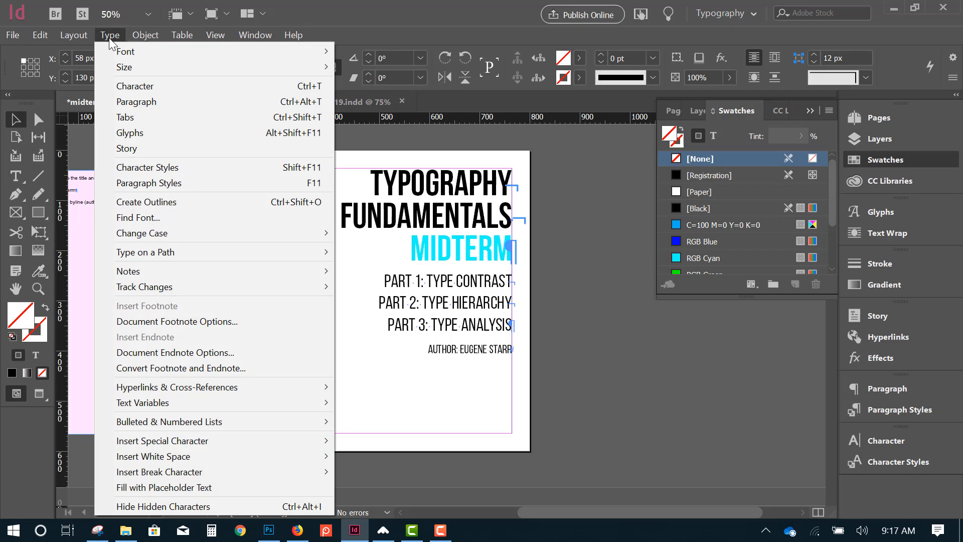
left_click(167, 202)
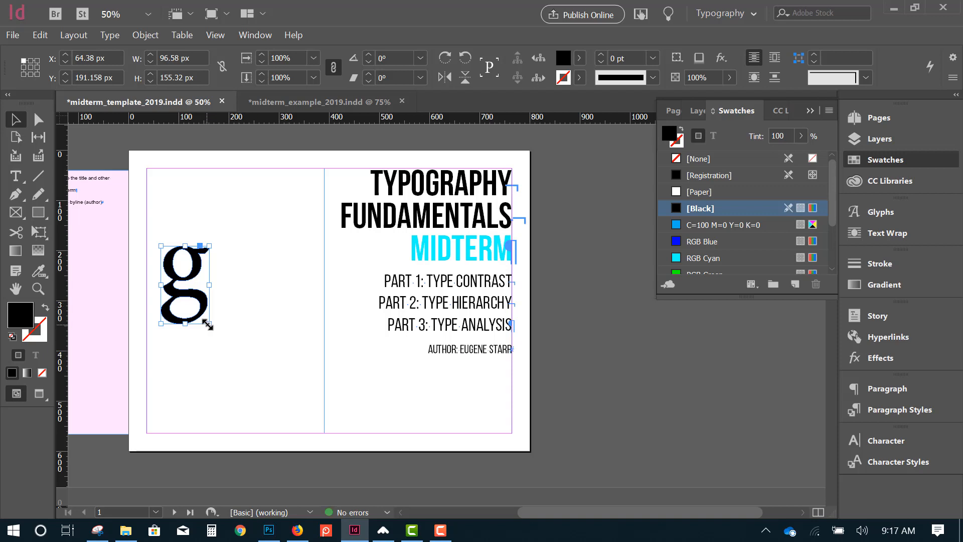
- Scale the outlined "g" proportionally to about 472 x 762 px and position it at about X 18 px, Y -45 px, overflowing the page
left_click_drag(207, 325, 325, 337)
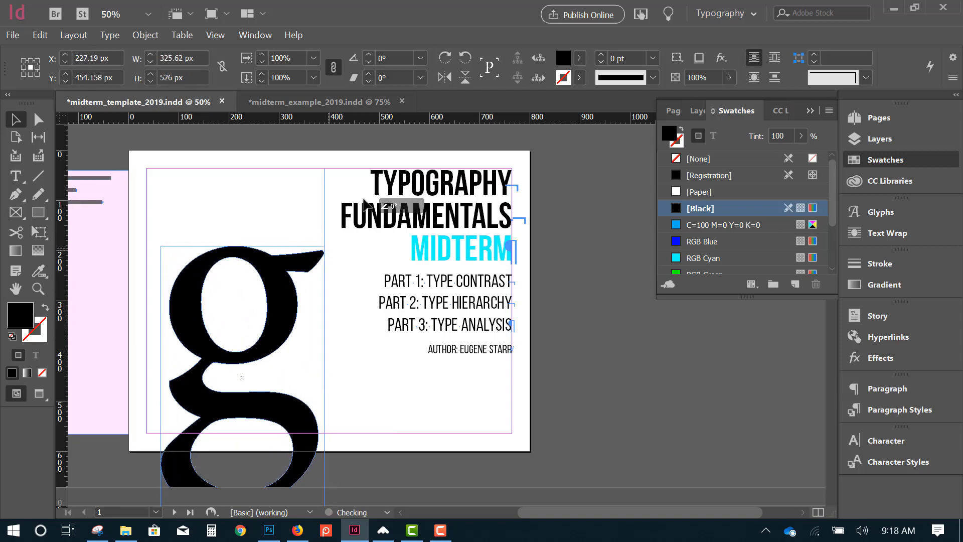
left_click_drag(324, 246, 400, 166)
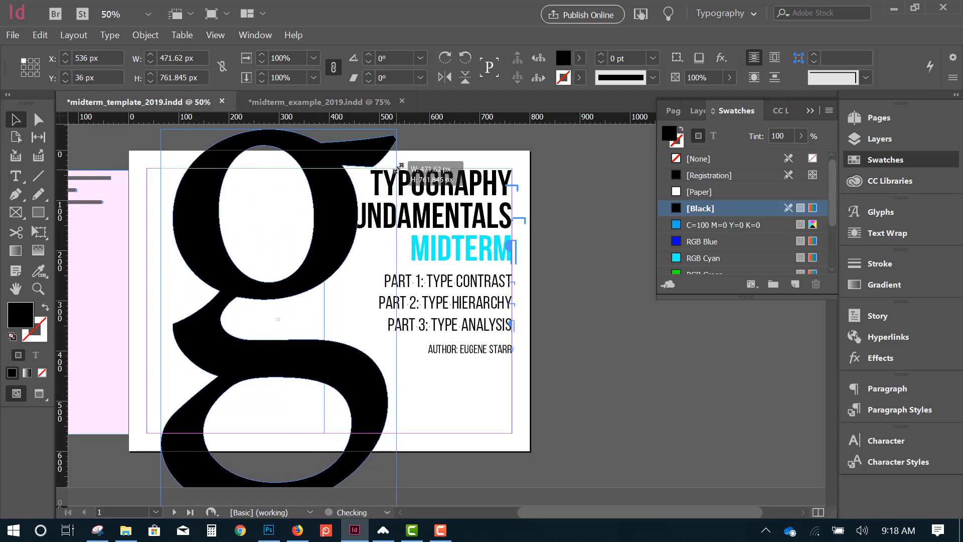
left_click_drag(333, 240, 311, 239)
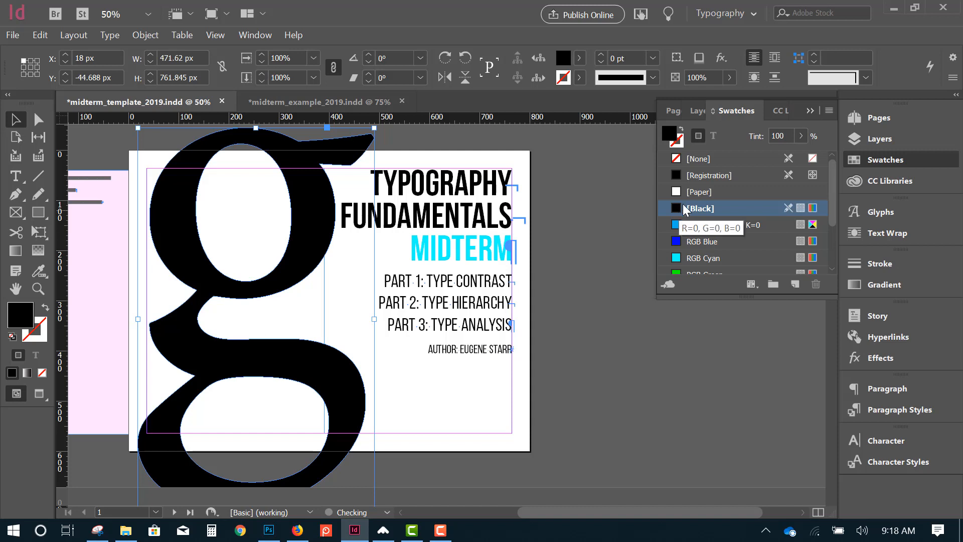
- Set the black fill of the outlined "g" to a 15% tint, deselect it and preview the page without guides
left_click(803, 138)
left_click_drag(802, 155, 743, 155)
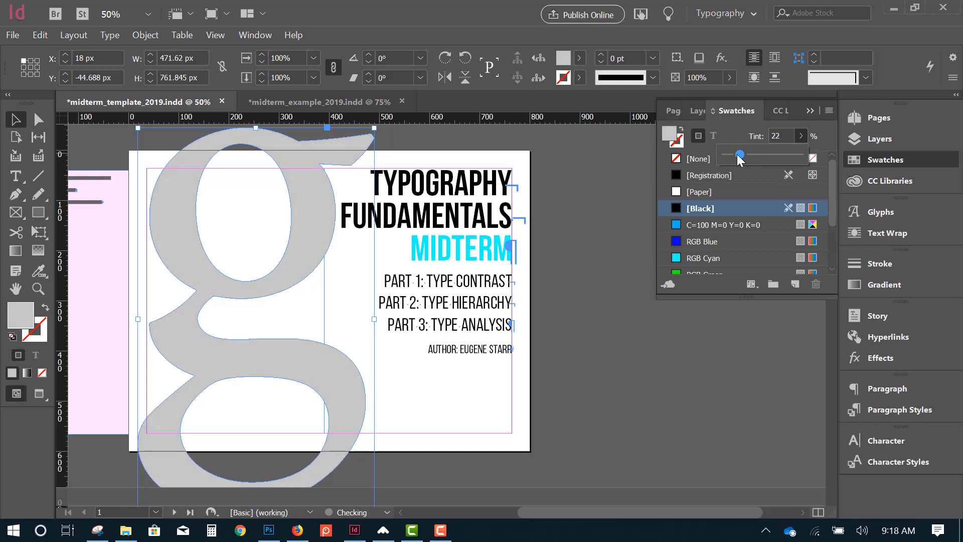
left_click_drag(735, 154, 733, 154)
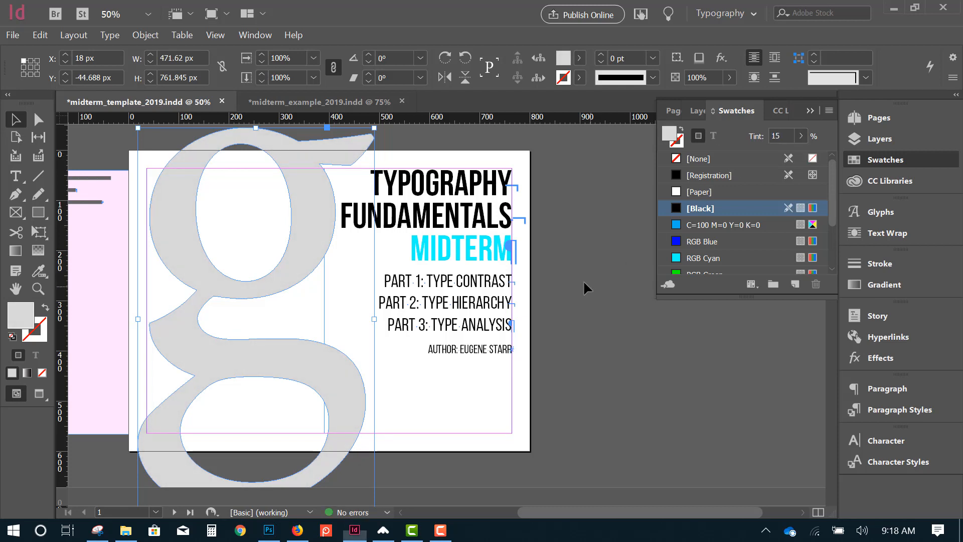
left_click(581, 247)
key("w")
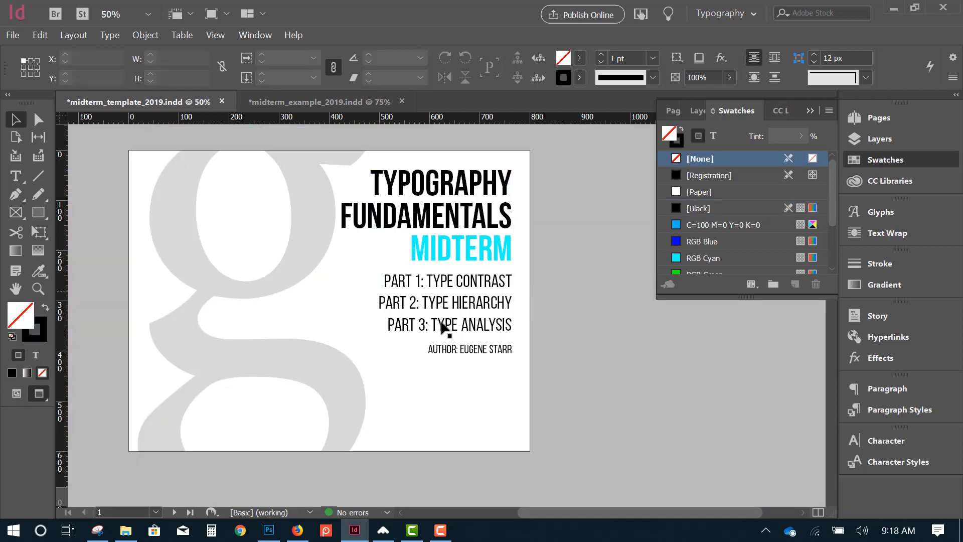
- Compare with the example document, enlarge the outlined "g" to about 728 x 1182 px and move it to about X -38 px, Y -232 px
left_click(332, 104)
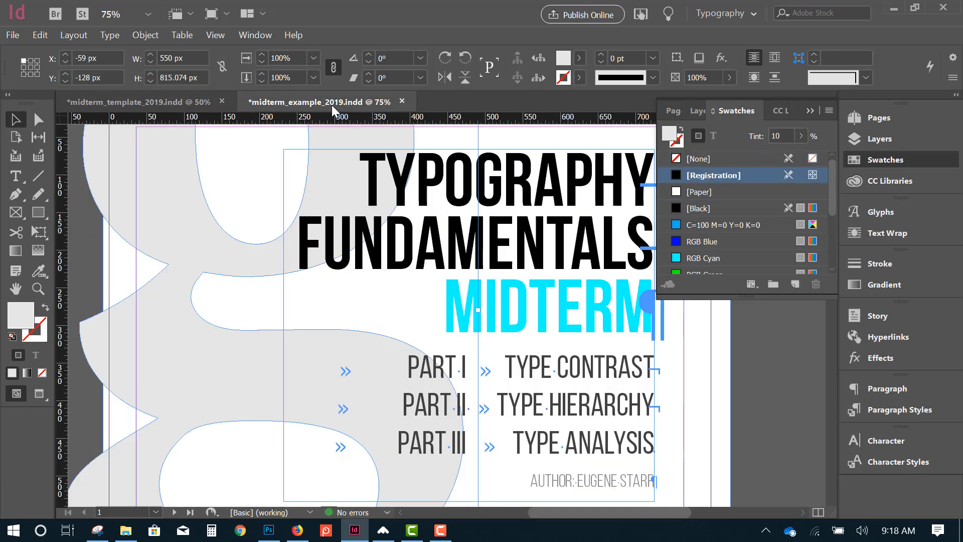
left_click(178, 104)
left_click(348, 272, "ctrl+alt")
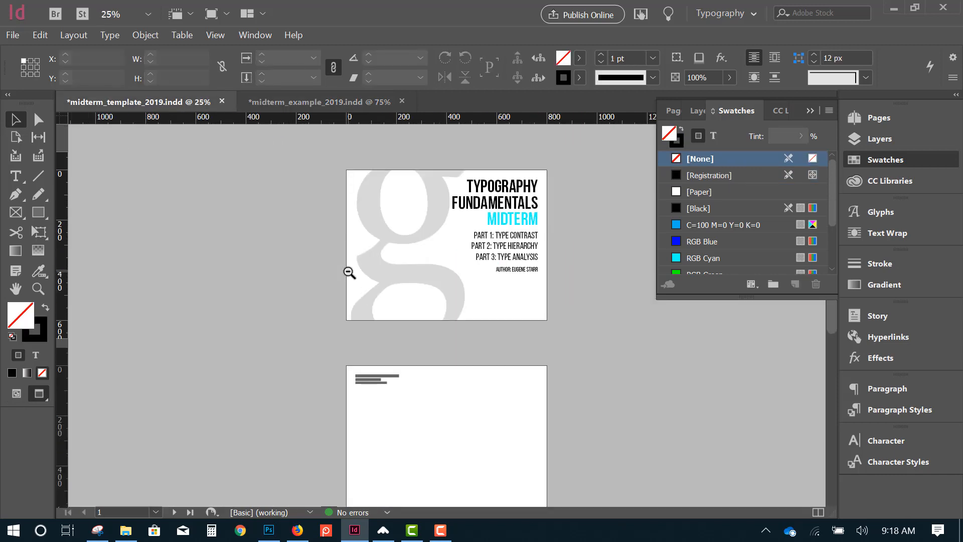
left_click(427, 276)
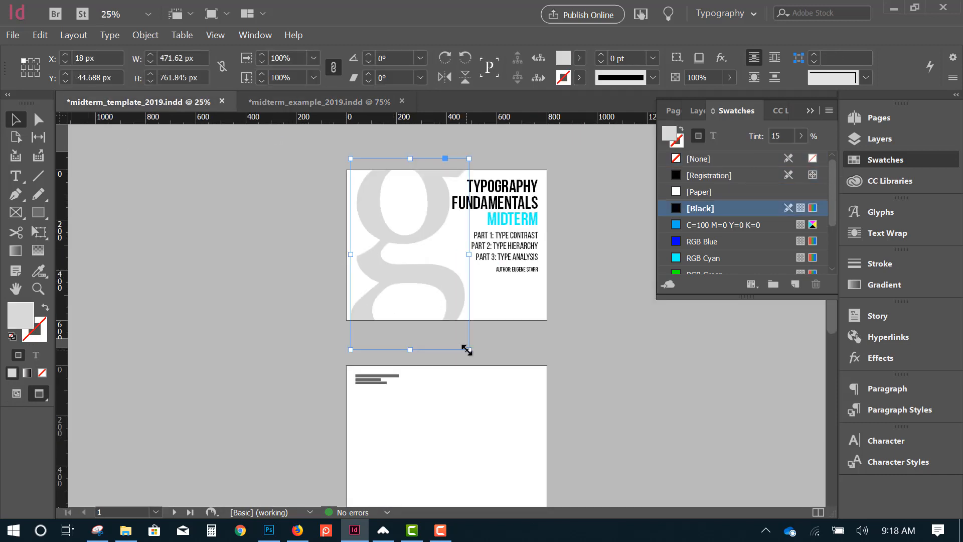
left_click_drag(468, 350, 534, 391)
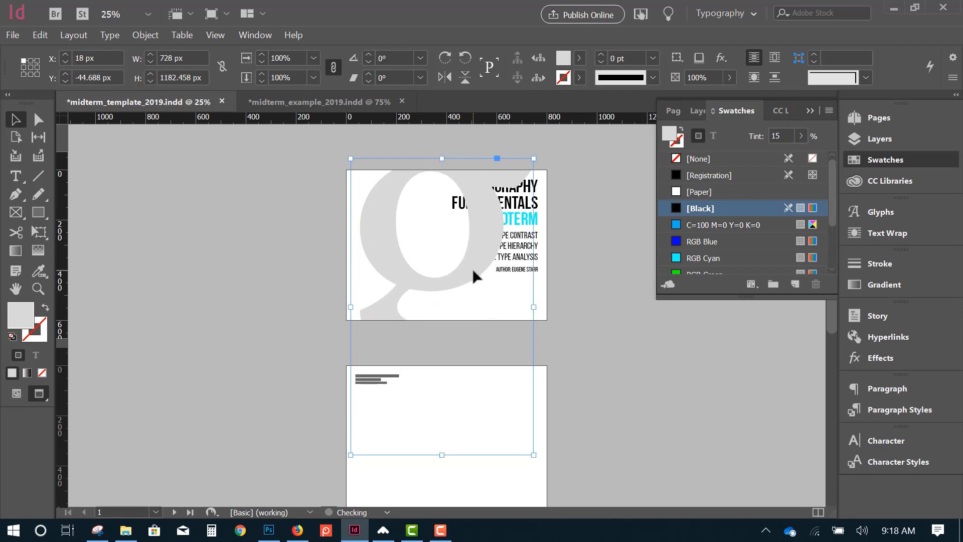
left_click_drag(473, 269, 459, 221)
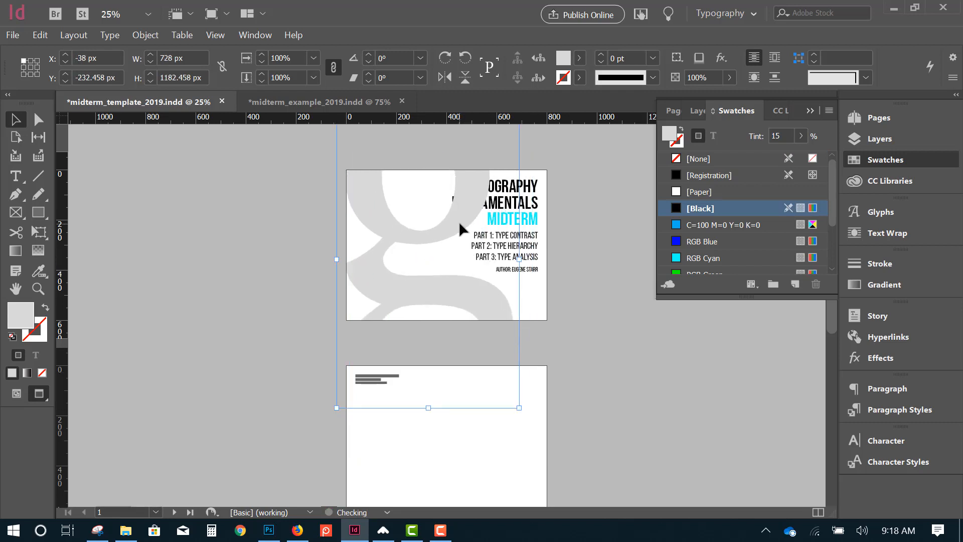
- Send the enlarged "g" to the back so it sits behind the title text, and deselect it
right_click(460, 221)
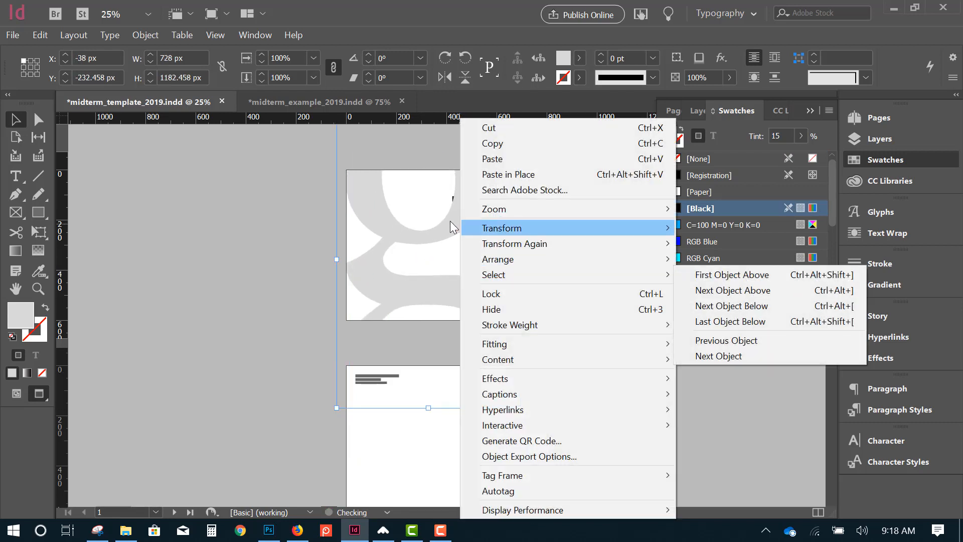
mouse_move(451, 223)
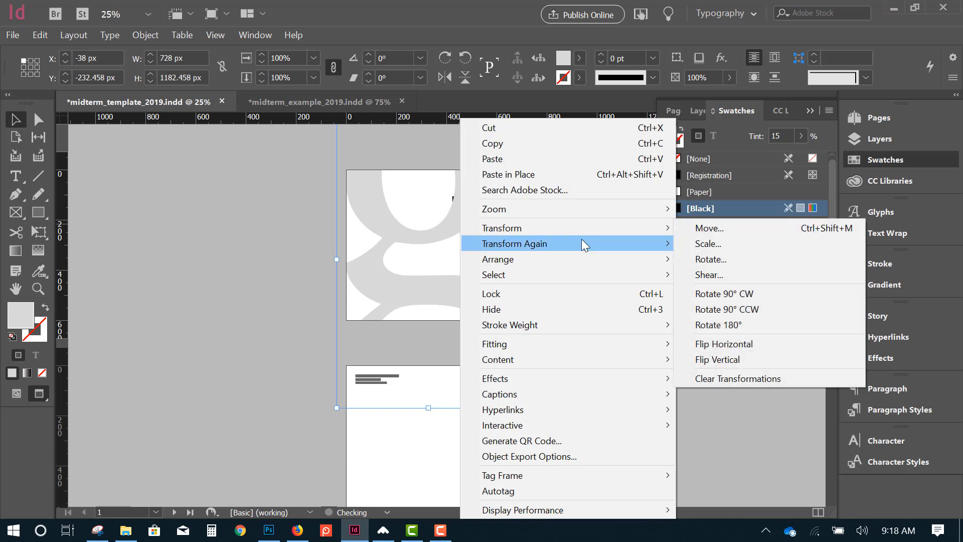
mouse_move(585, 258)
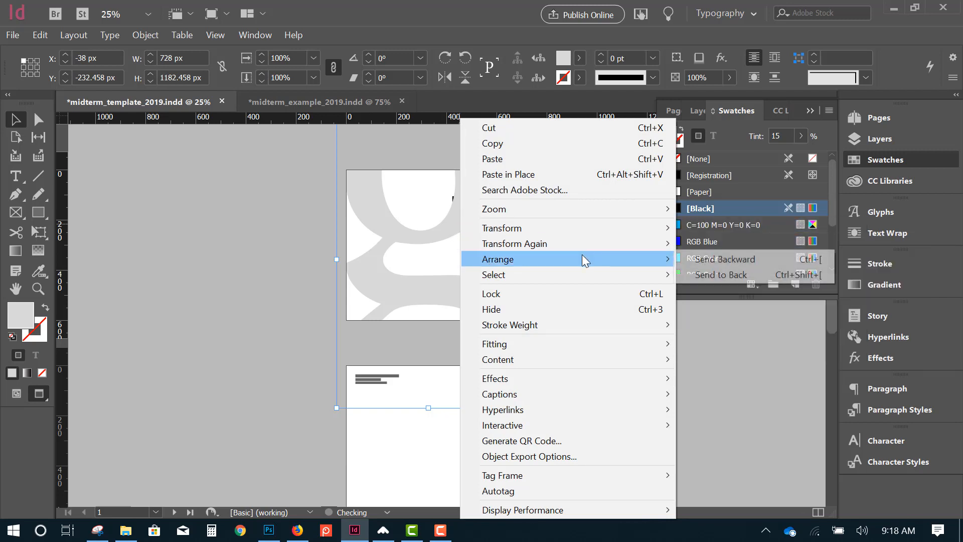
left_click(710, 277)
left_click(652, 400)
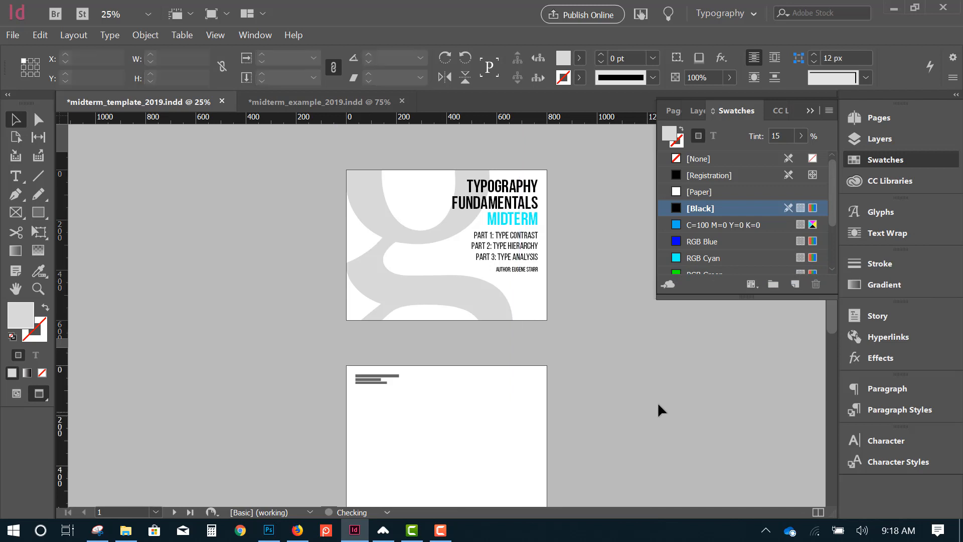
- Expand Layer 1 to examine the stacking order of the objects on the title page
left_click(863, 142)
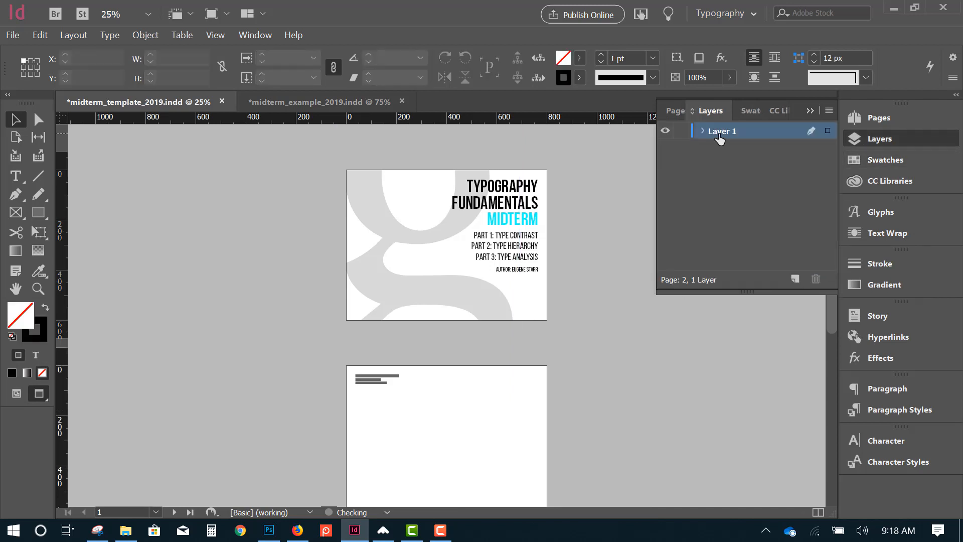
left_click(702, 131)
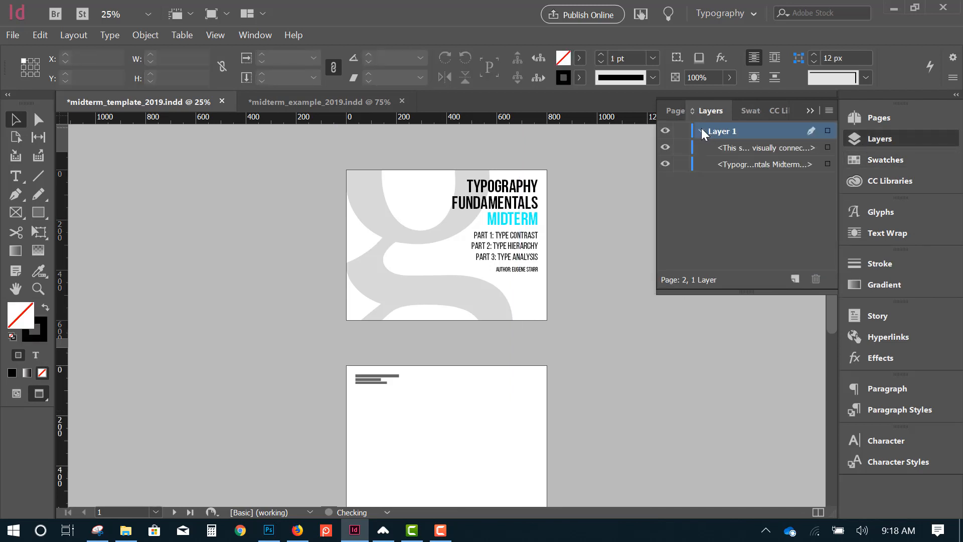
left_click(454, 284)
left_click(582, 183)
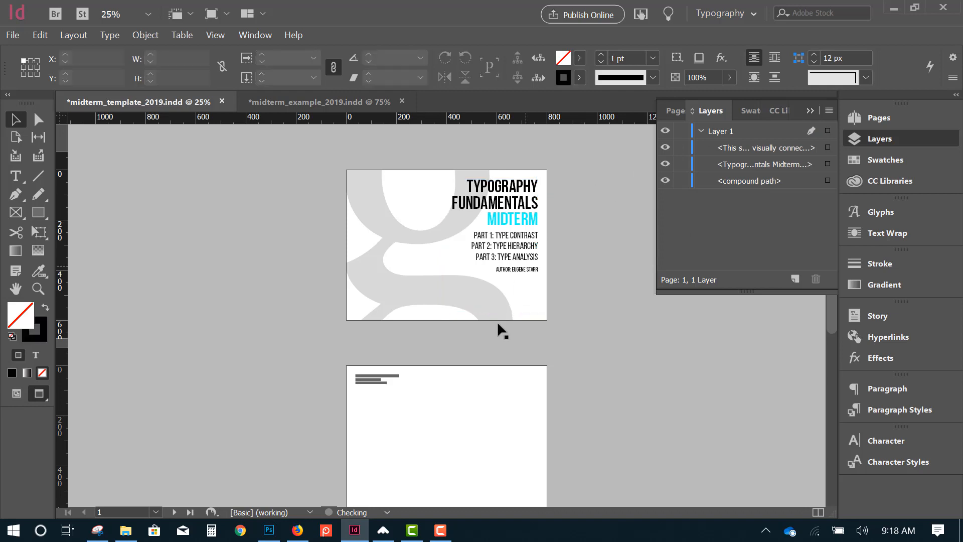
- Examine the title page up close and as a whole, with guides shown and in preview mode
key("ctrl+=")
key("ctrl+=")
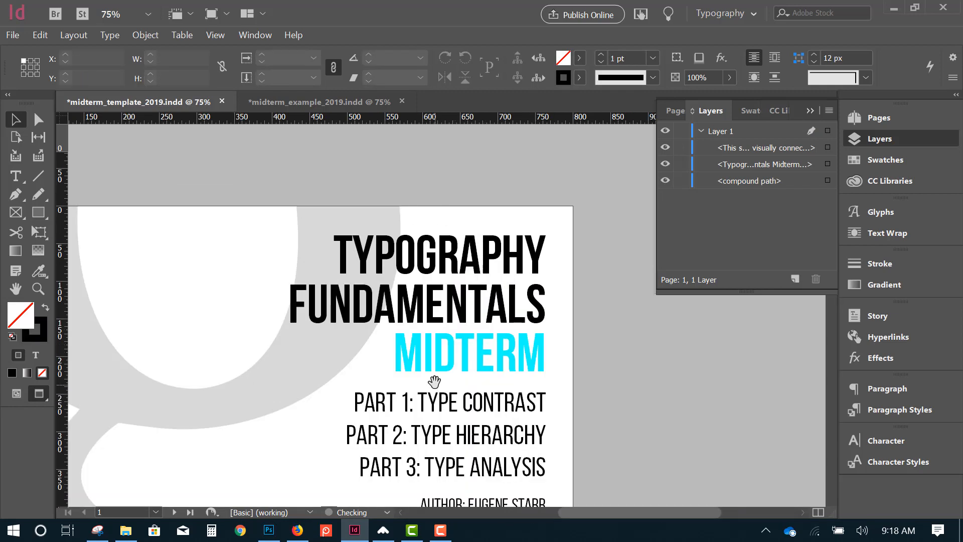
left_click_drag(434, 382, 405, 302)
key("w")
left_click(462, 288, "ctrl+alt")
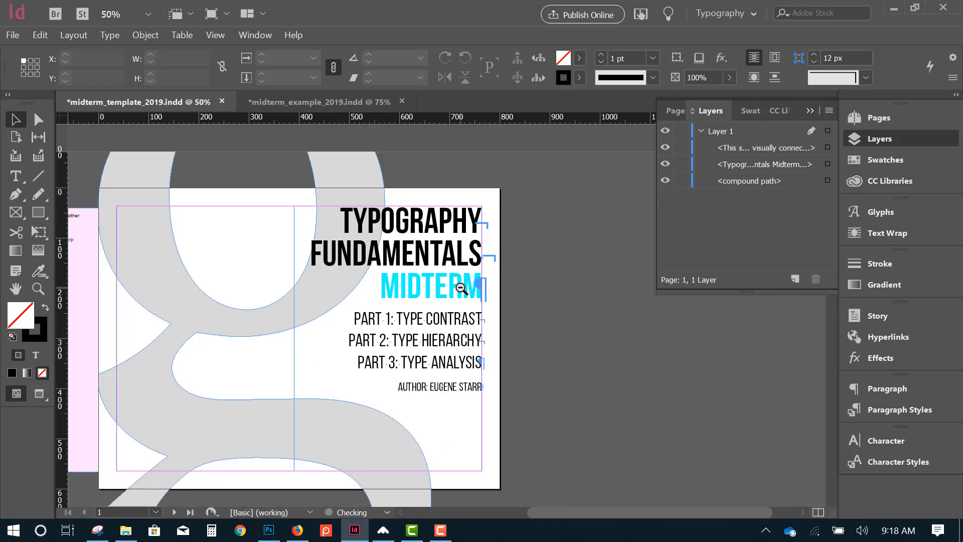
key("w")
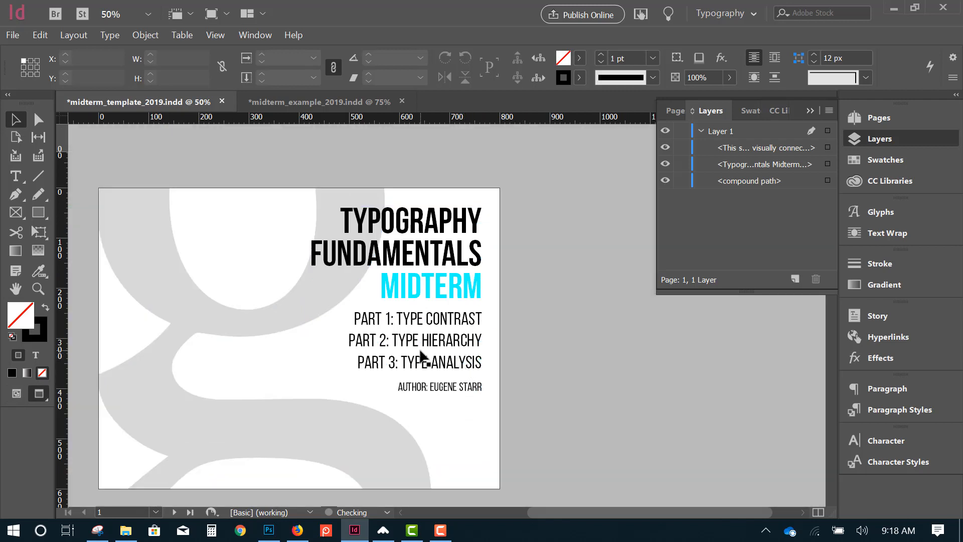
- Draw a rectangle about 842 x 618 px over the whole title page, fill it black without stroke and send it to the back
left_click_drag(329, 375, 359, 347)
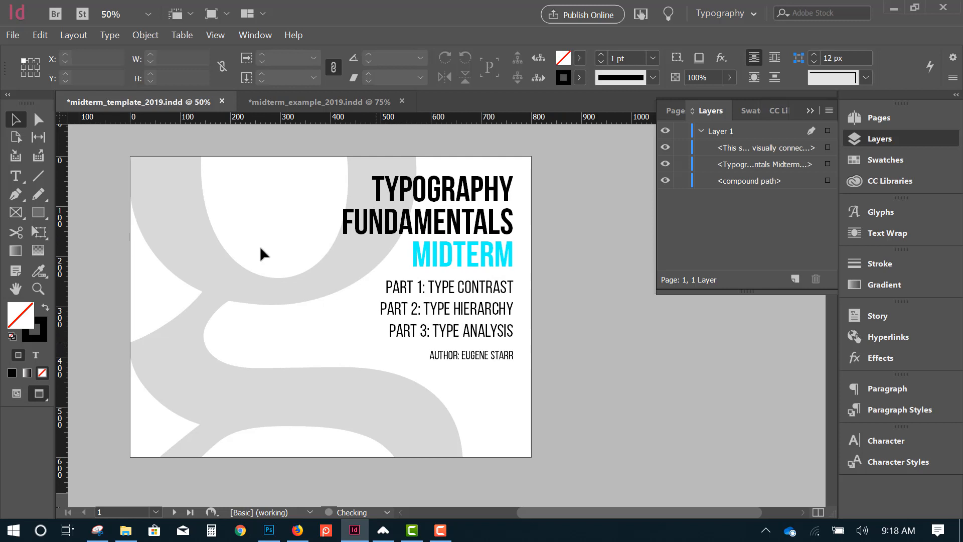
left_click(38, 212)
left_click_drag(128, 153, 550, 462)
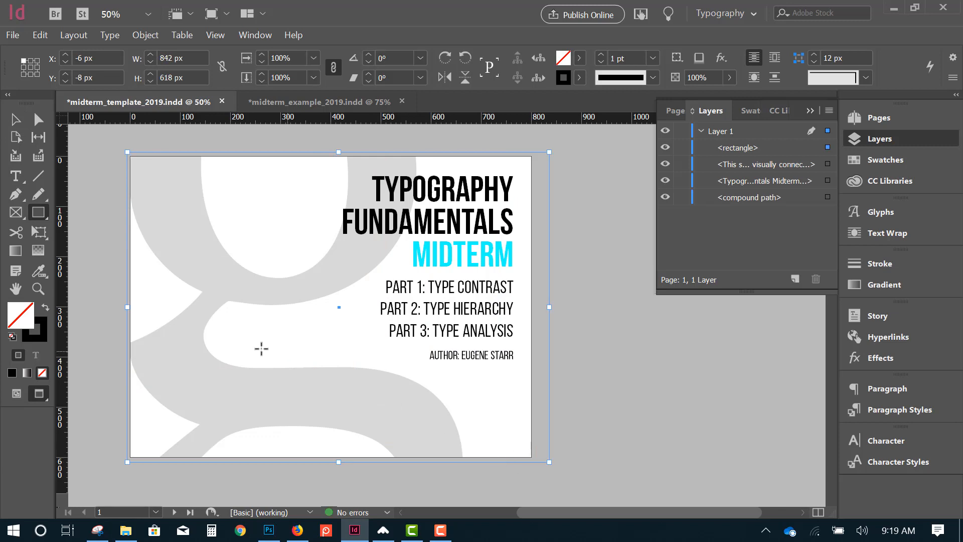
left_click(46, 307)
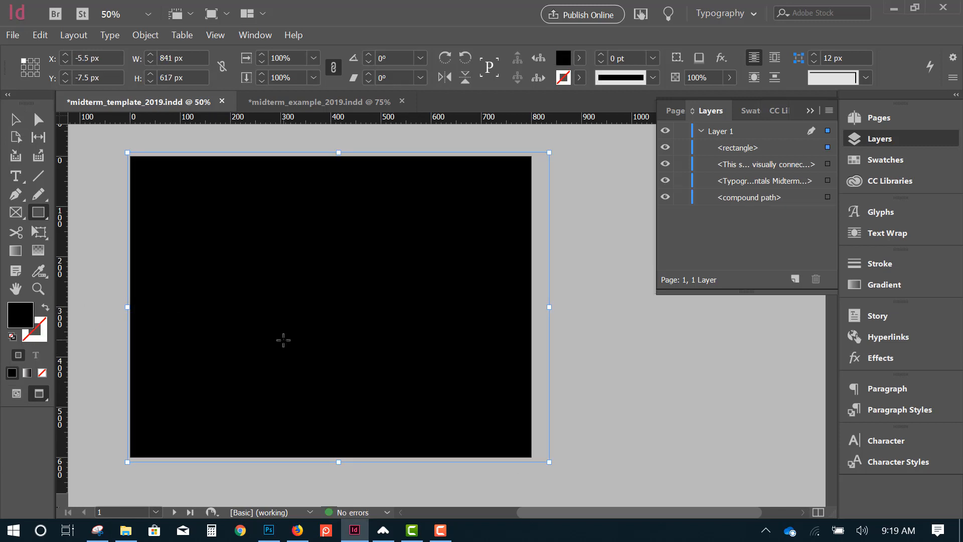
key("ctrl+shift+bracketleft")
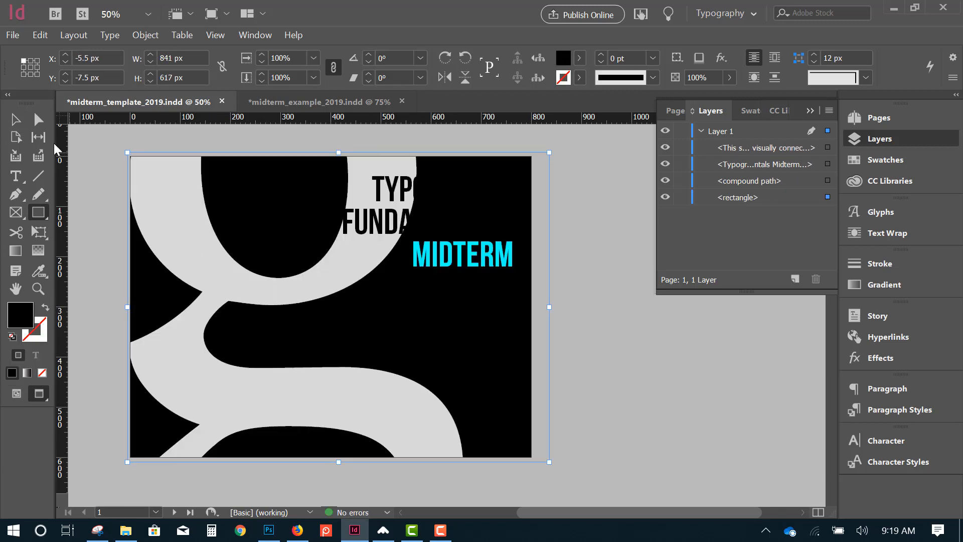
- Select the large "g" and set the tint of its black fill to 85%
left_click(14, 121)
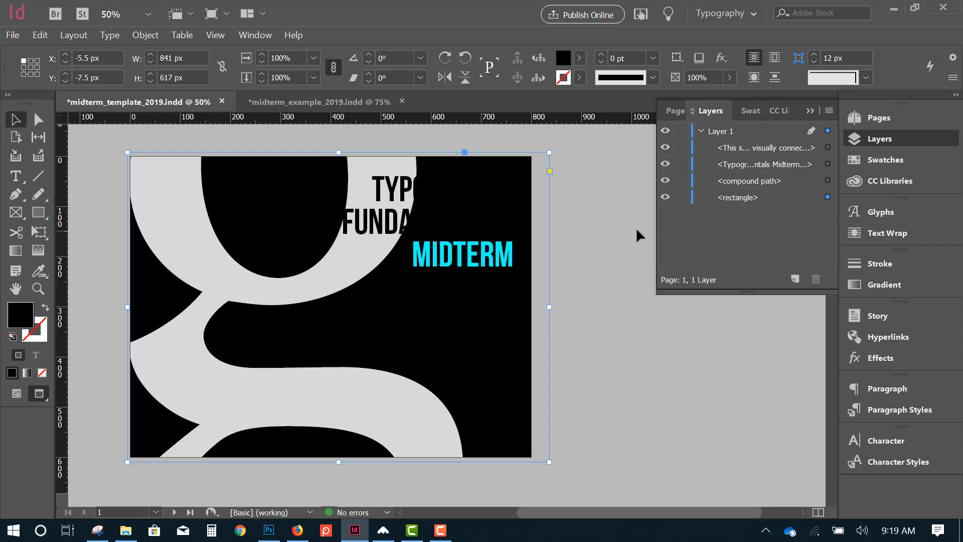
left_click(875, 160)
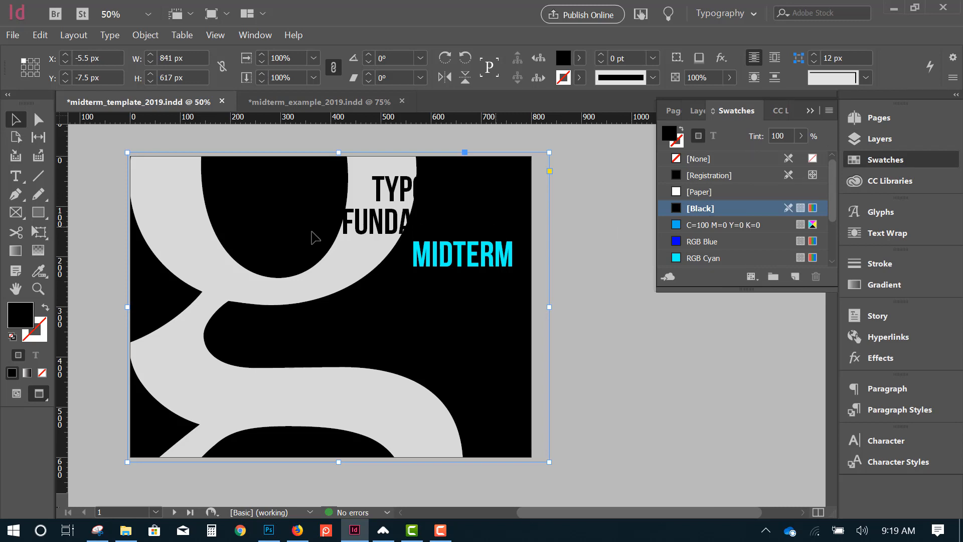
left_click(346, 269)
left_click(290, 282)
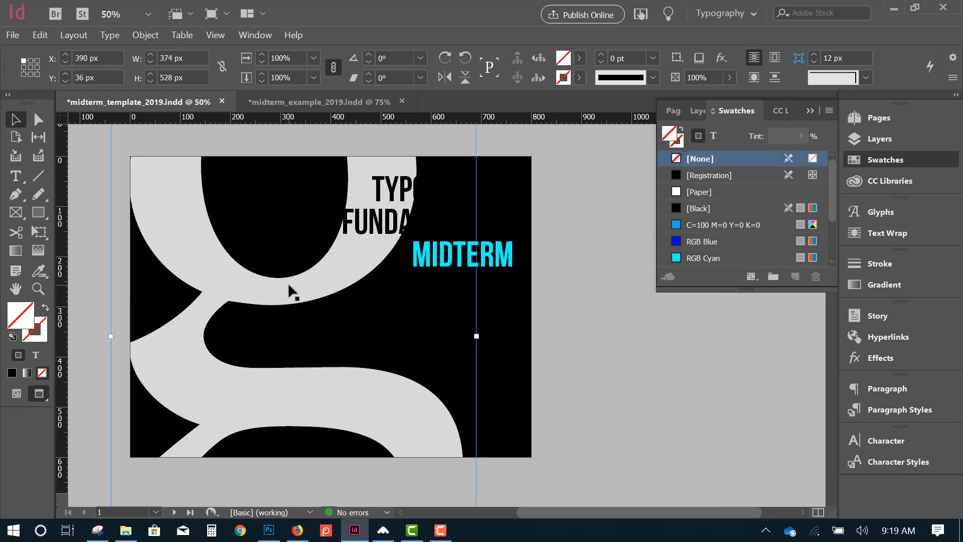
left_click(801, 135)
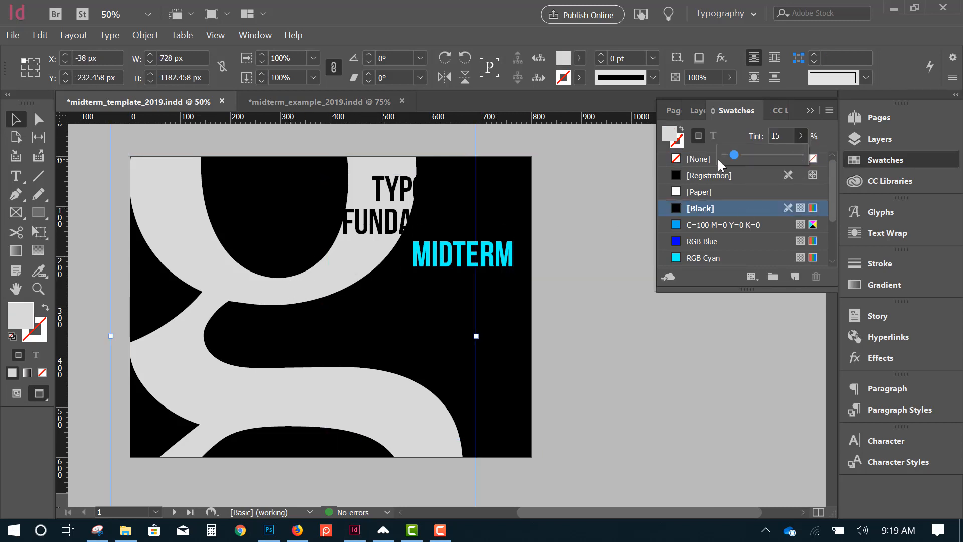
left_click_drag(735, 153, 794, 156)
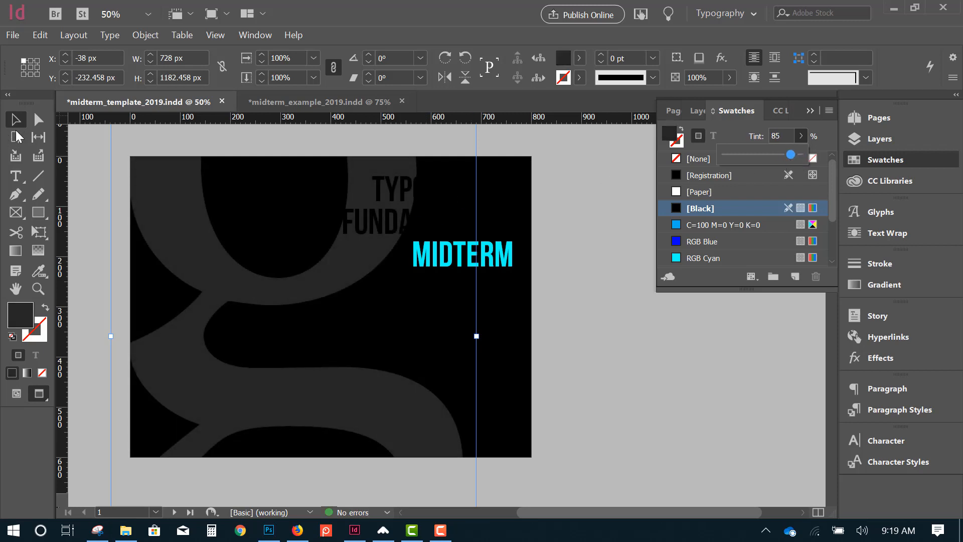
- Select all text in the title frame and set its fill to the Paper swatch
left_click(18, 176)
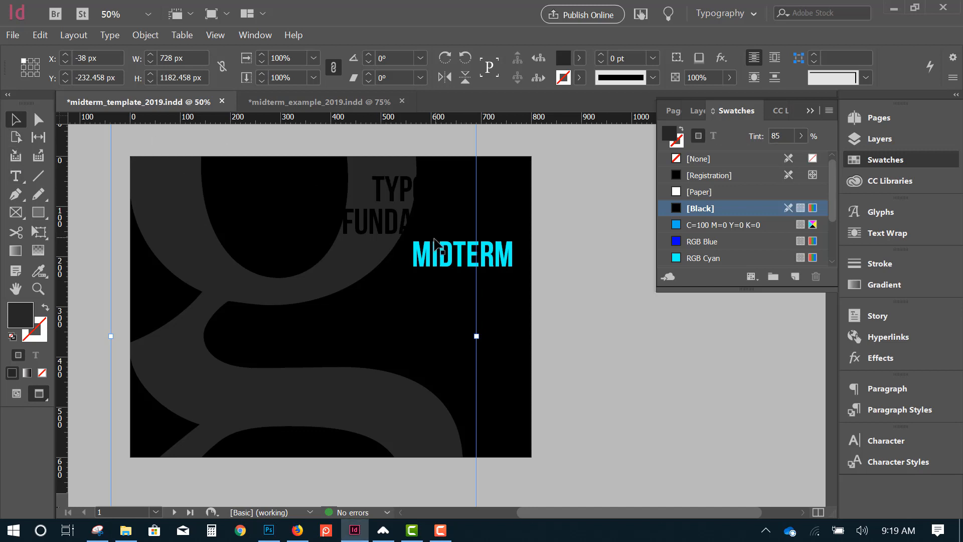
left_click(472, 254)
double_click(407, 203)
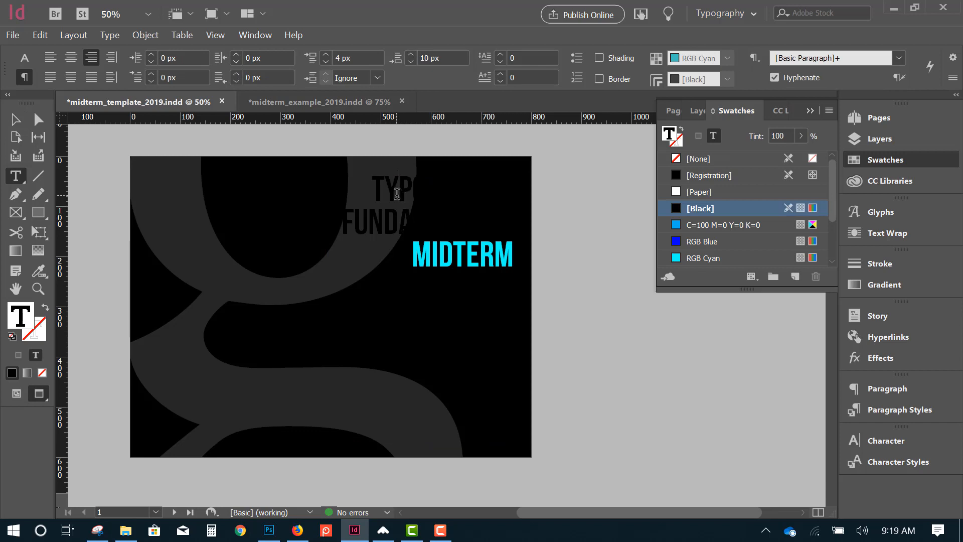
key("ctrl+a")
left_click(693, 192)
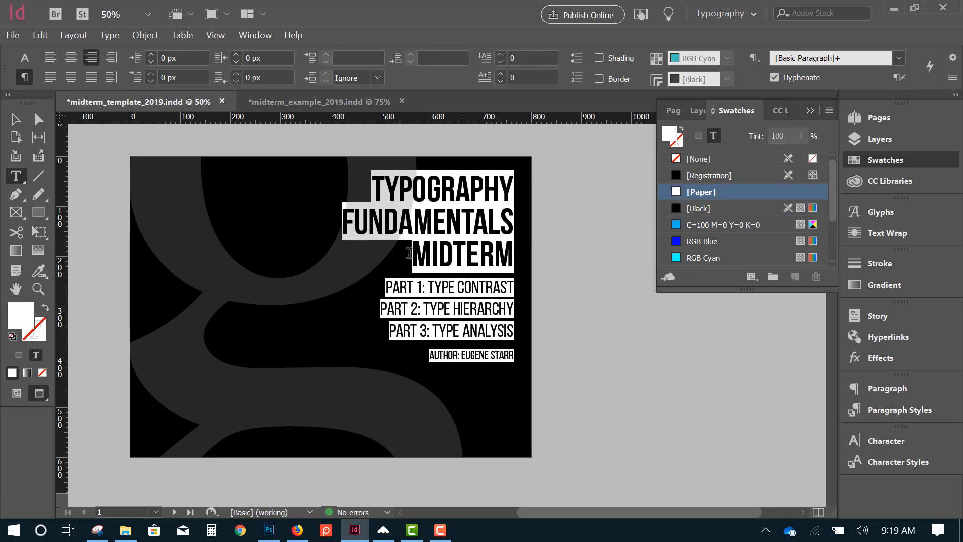
- Color the word "MIDTERM" with the RGB Cyan swatch and deselect the text
left_click(423, 256)
left_click_drag(412, 255, 546, 249)
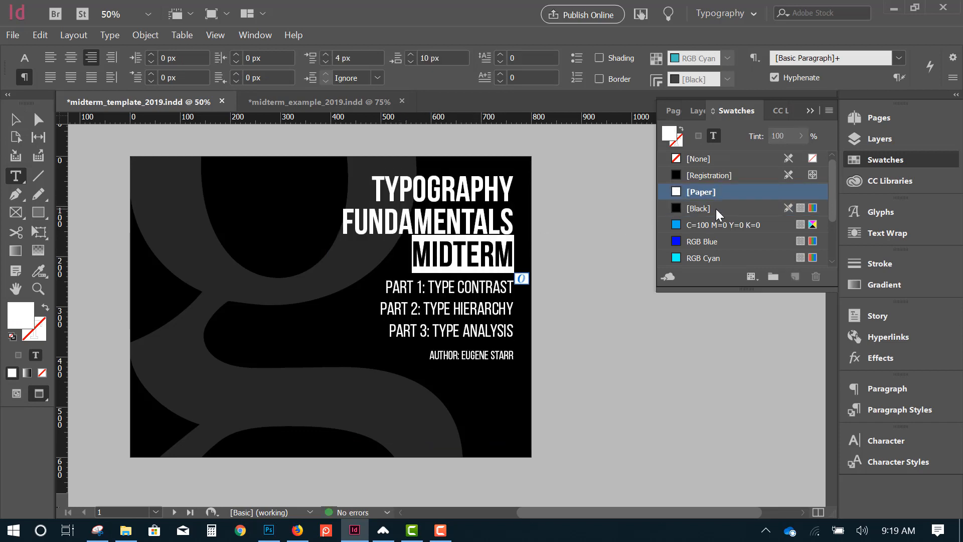
left_click(679, 258)
left_click(15, 119)
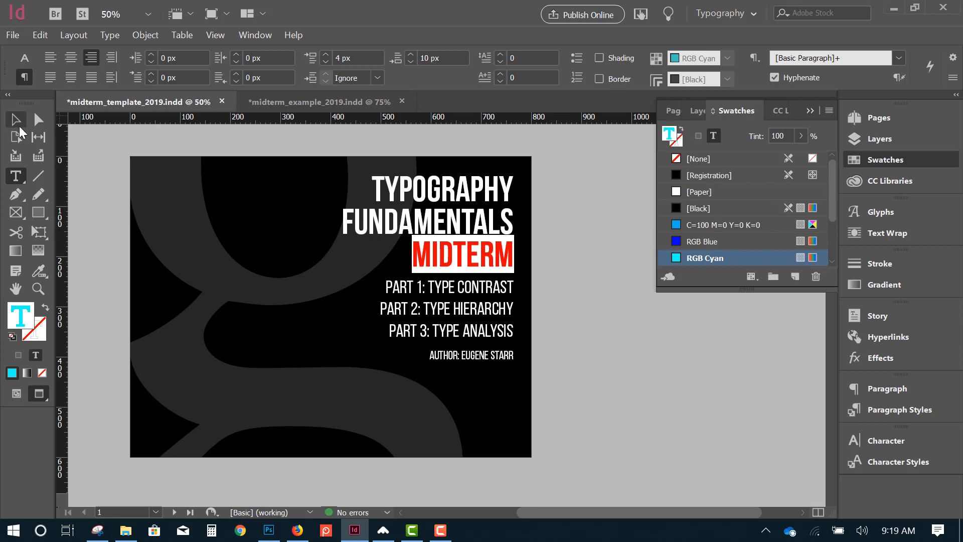
left_click(97, 155)
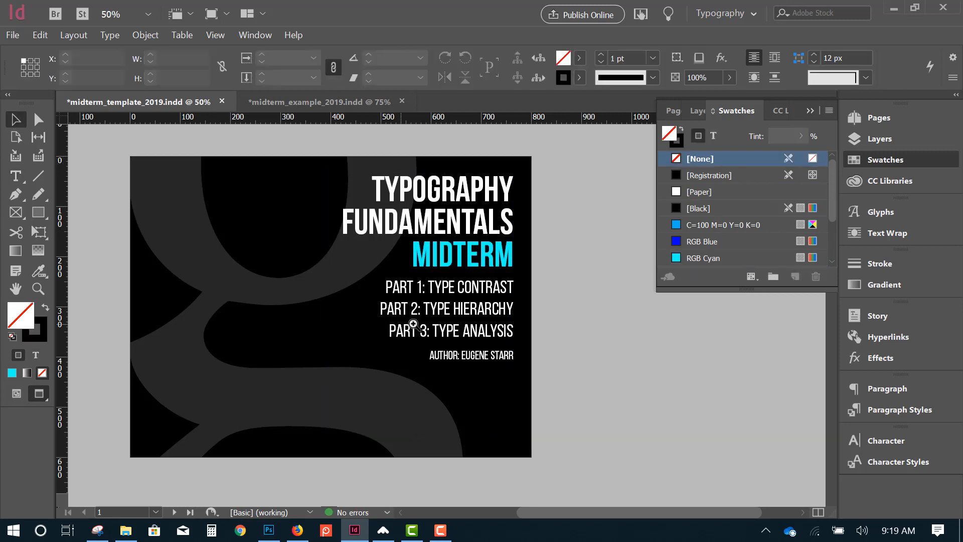
- Compare the dark title page with the example document and examine it at several magnifications
left_click(450, 319, "ctrl+alt")
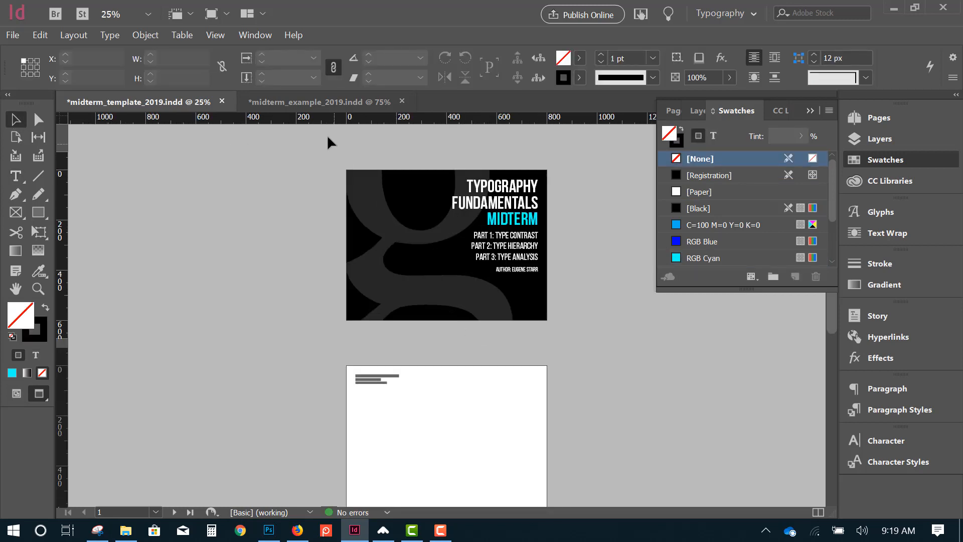
left_click(315, 101)
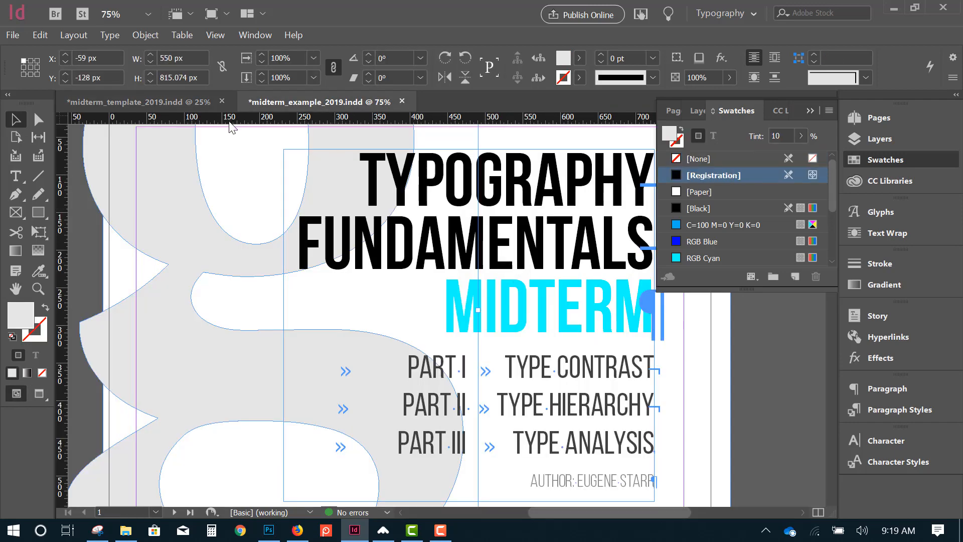
left_click(178, 98)
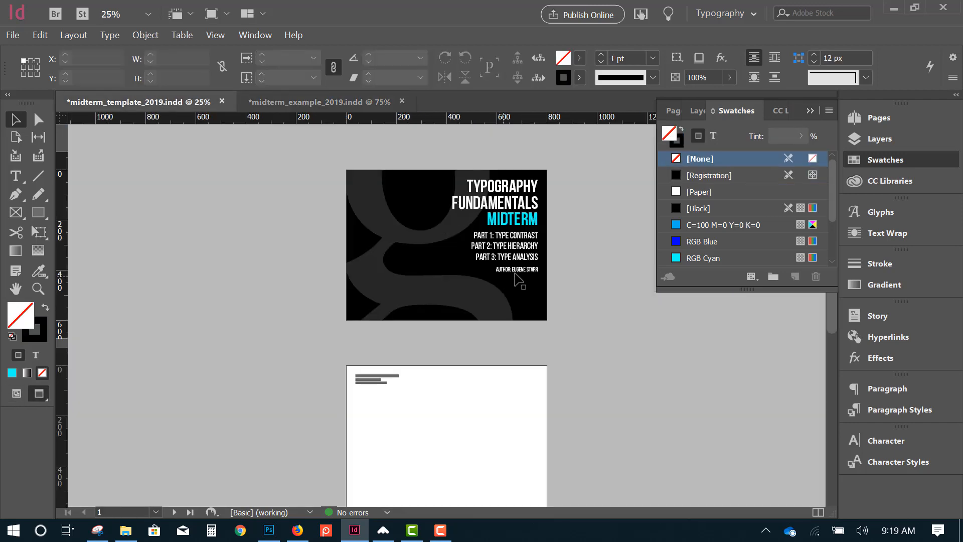
left_click(512, 237, "ctrl")
left_click(451, 273, "ctrl")
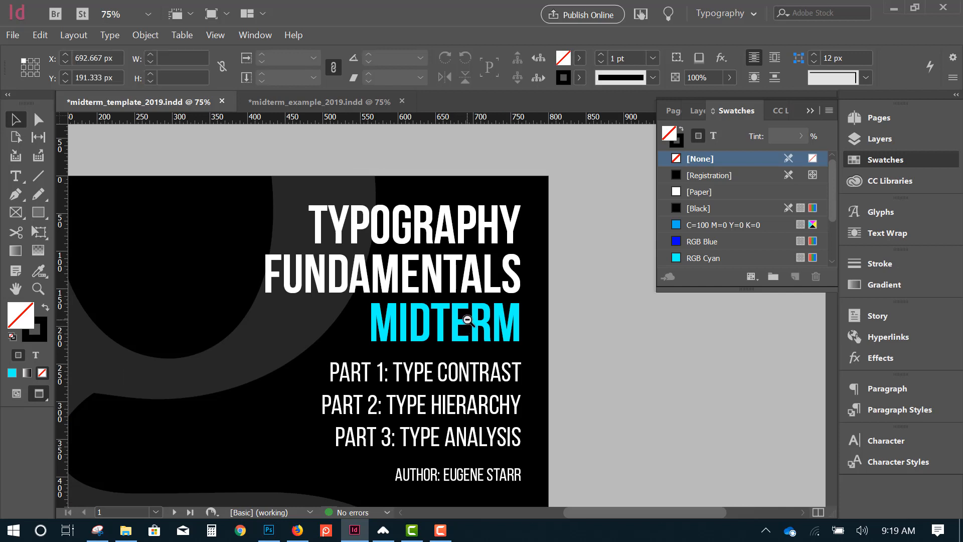
left_click(469, 320, "ctrl+alt")
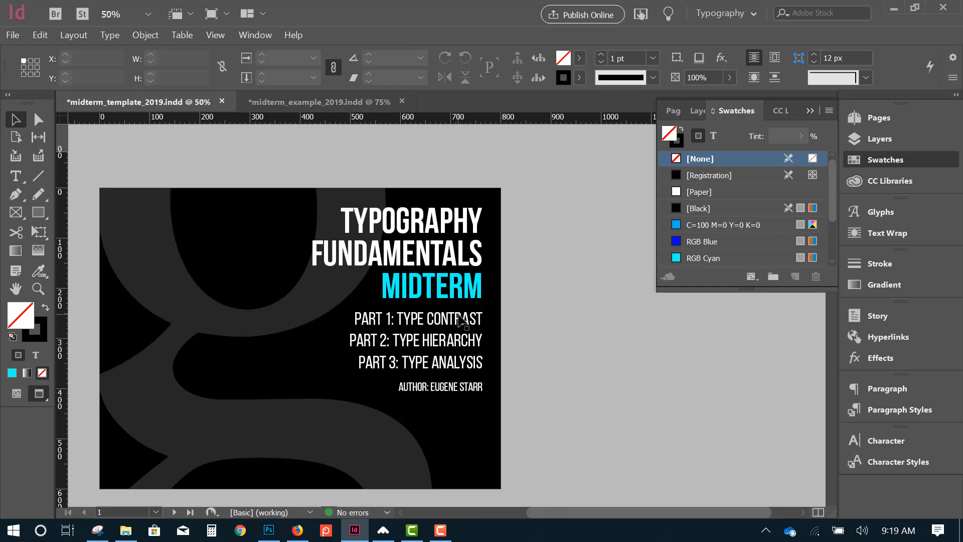